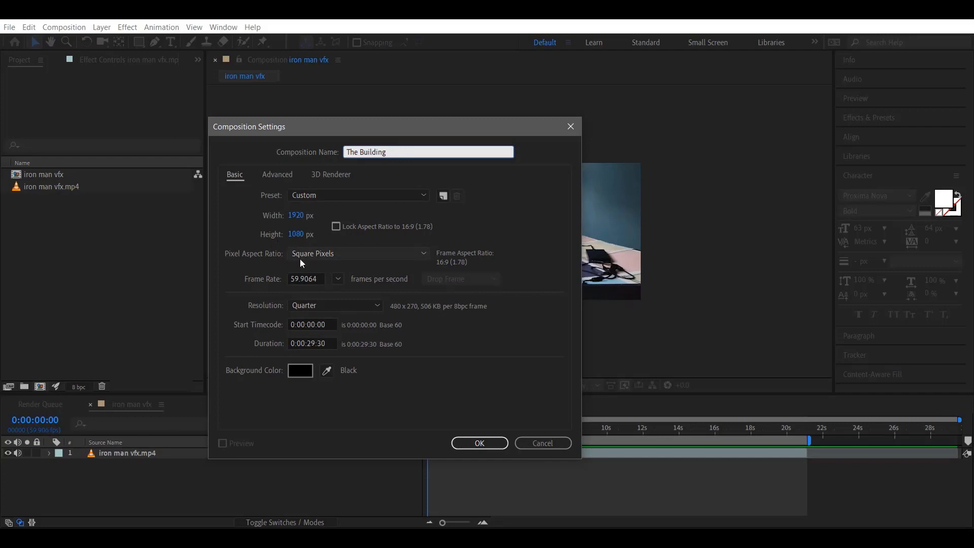
# Create the 1920 x 1080 composition "The Building" and draw a rounded rectangle outline of about 884 x 648 px near its centre
pyautogui.click(479, 443)
pyautogui.moveTo(142, 42); pyautogui.dragTo(193, 60)
pyautogui.moveTo(457, 200); pyautogui.dragTo(570, 283)
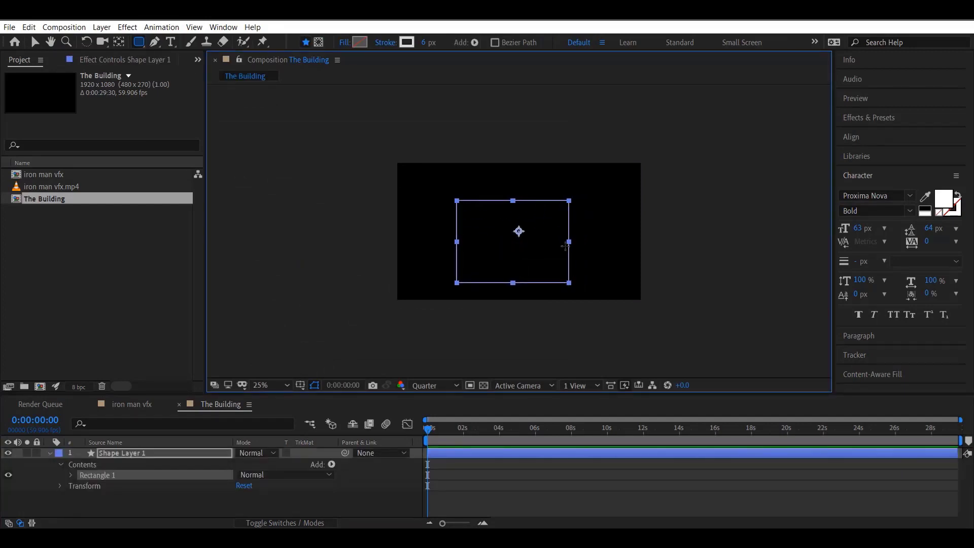
pyautogui.scroll(2, 566, 246)
pyautogui.press('v')
pyautogui.scroll(-2, 657, 272)
pyautogui.scroll(2, 631, 269)
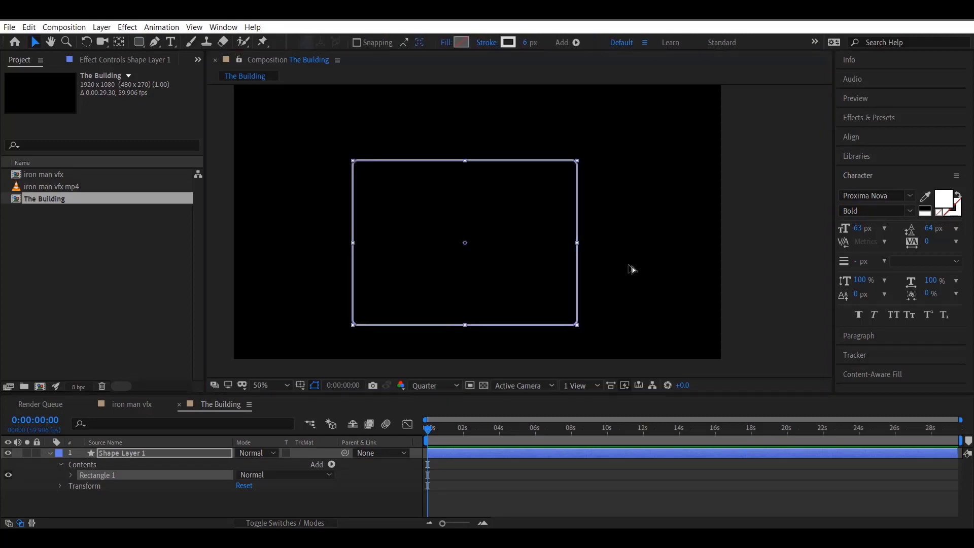
# Enlarge the rounded rectangle to about 122% wide and 114% high, keeping it near the middle of the composition
pyautogui.moveTo(579, 161); pyautogui.dragTo(622, 136)
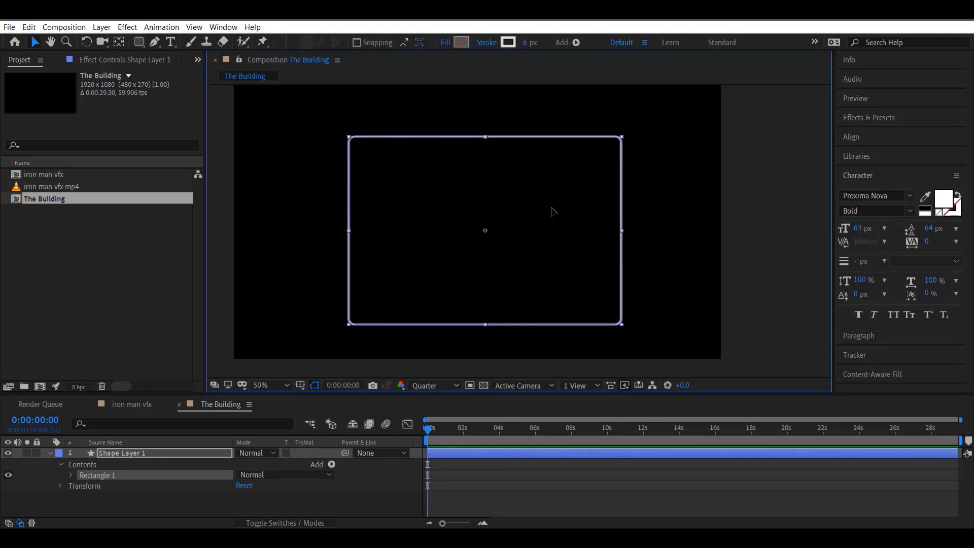
pyautogui.moveTo(552, 207); pyautogui.dragTo(553, 205)
pyautogui.click(802, 280)
pyautogui.scroll(-2, 802, 281)
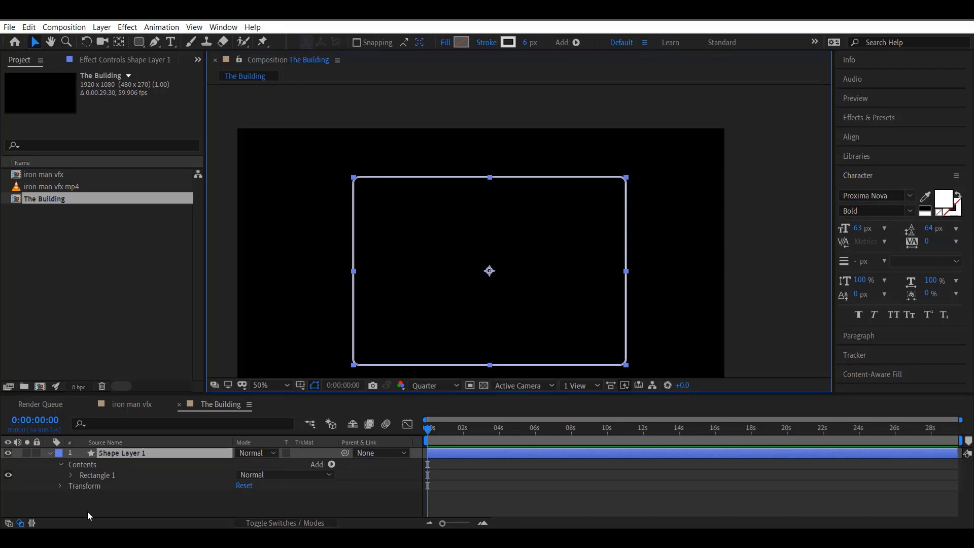
# Set the roundness of the rectangle's path to 159
pyautogui.click(71, 475)
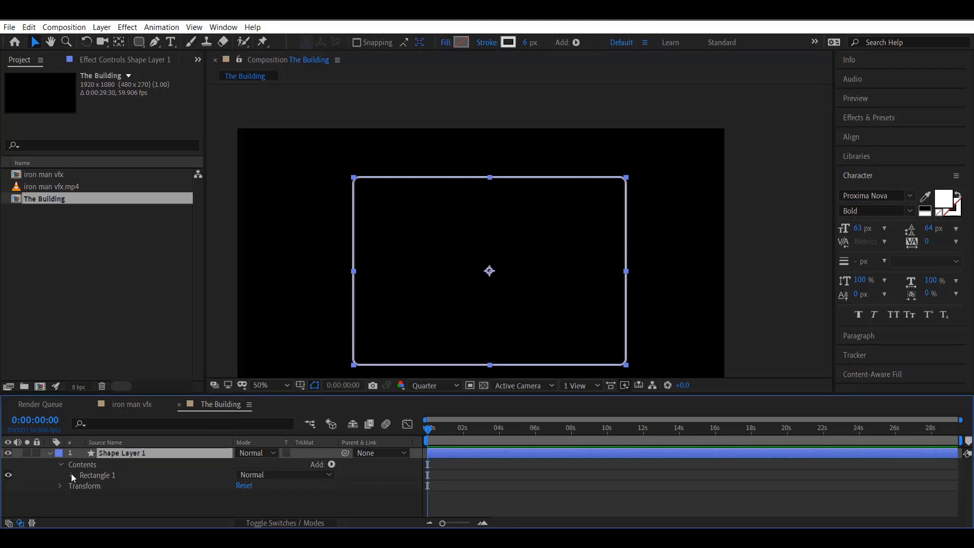
pyautogui.scroll(-1, 68, 489)
pyautogui.click(83, 501)
pyautogui.scroll(-2, 82, 501)
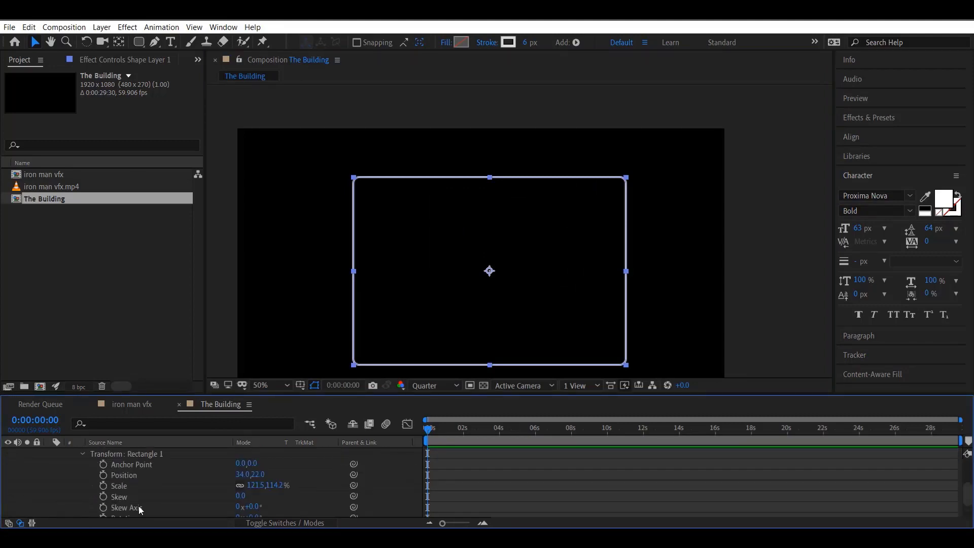
pyautogui.scroll(-1, 178, 507)
pyautogui.scroll(2, 178, 499)
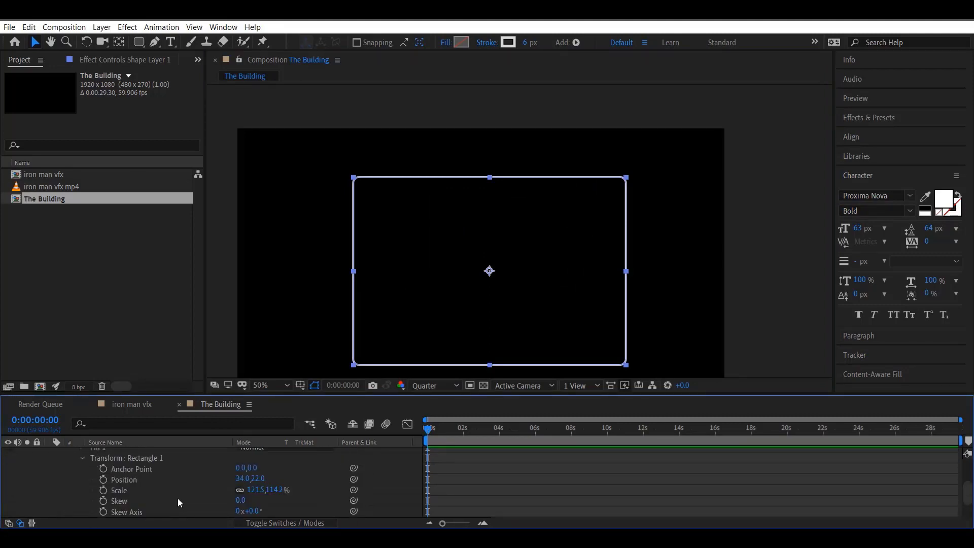
pyautogui.scroll(1, 190, 500)
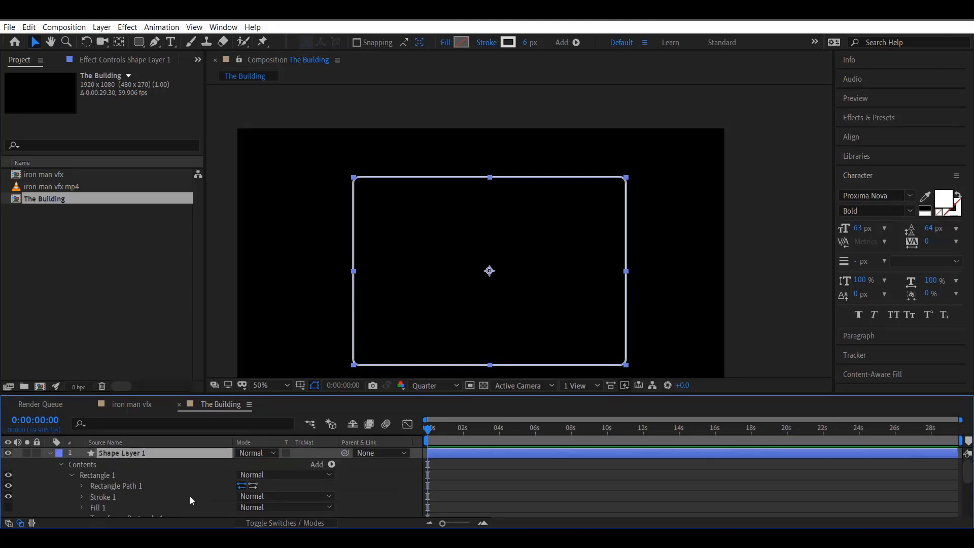
pyautogui.click(82, 486)
pyautogui.scroll(-1, 198, 489)
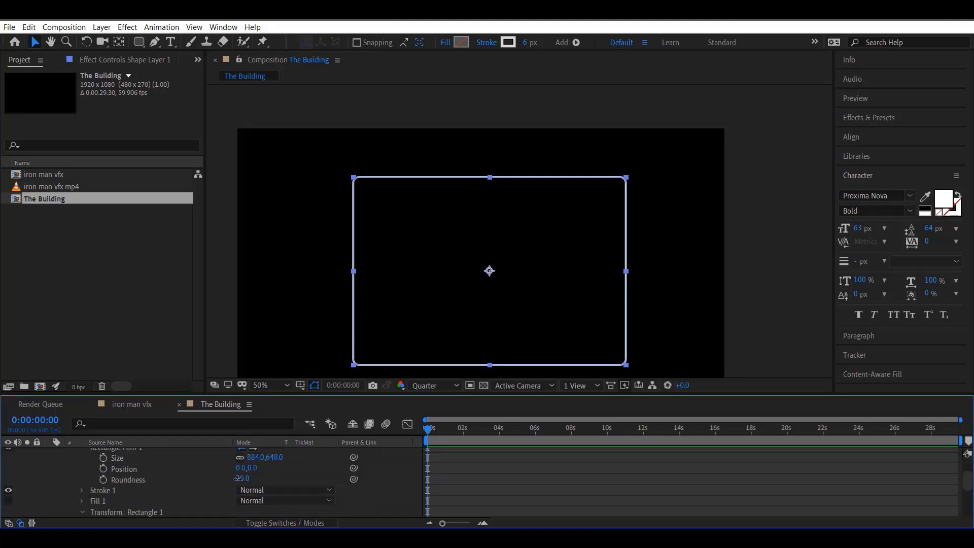
pyautogui.moveTo(242, 479); pyautogui.dragTo(325, 479)
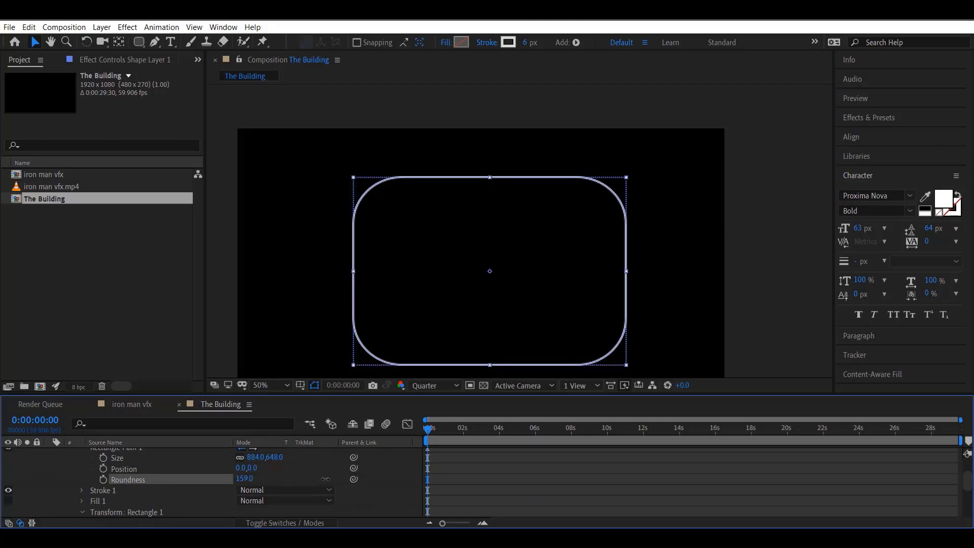
pyautogui.scroll(2, 71, 473)
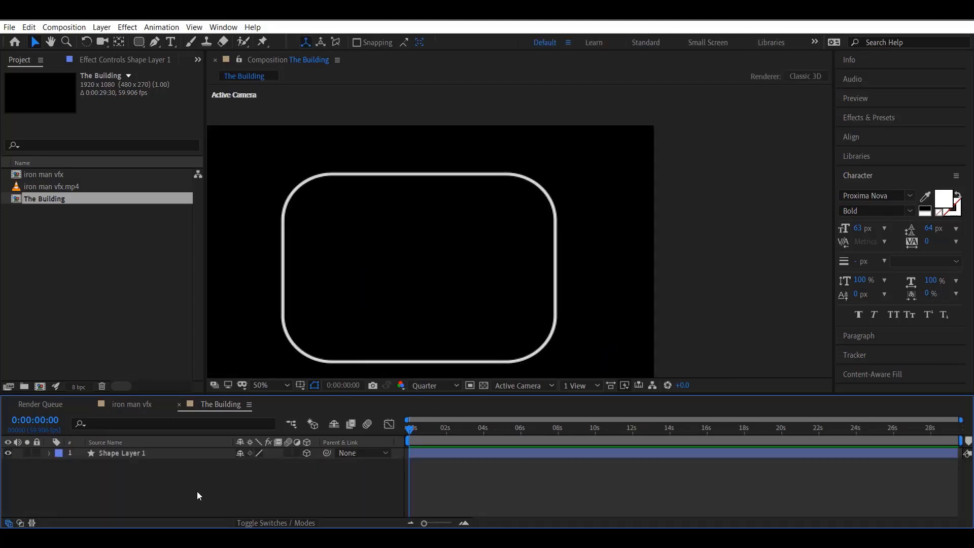
# Duplicate the rounded outline layer and shrink the copy slightly so it sits just inside the original
pyautogui.click(124, 453)
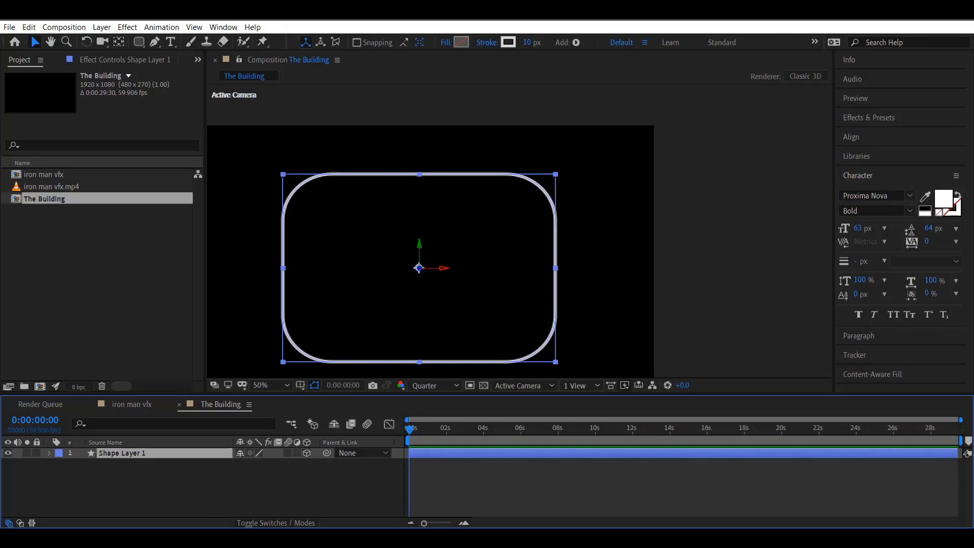
pyautogui.hotkey('ctrl', 'd')
pyautogui.click(163, 454)
pyautogui.press(',')
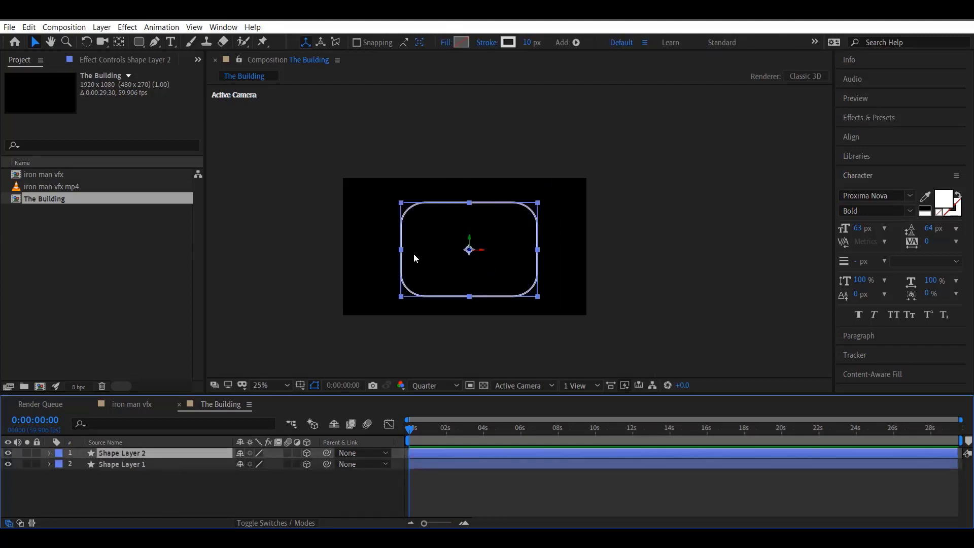
pyautogui.press('.')
pyautogui.moveTo(556, 174)
pyautogui.mouseDown()
pyautogui.moveTo(553, 183)
pyautogui.moveTo(561, 169)
pyautogui.moveTo(550, 167)
pyautogui.mouseUp()
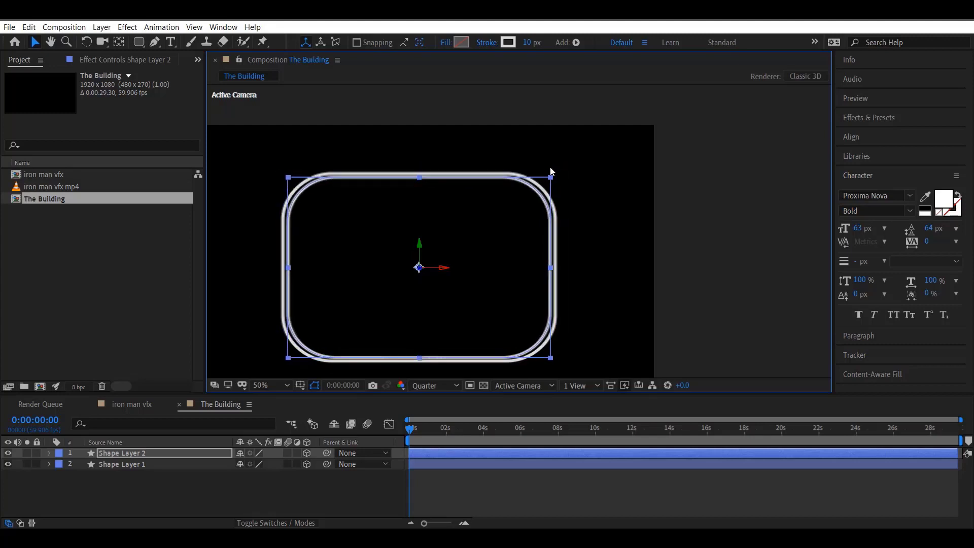
# Duplicate the inner outline repeatedly, making each copy slightly smaller, to form ten nested rounded outlines
pyautogui.click(152, 484)
pyautogui.click(128, 452)
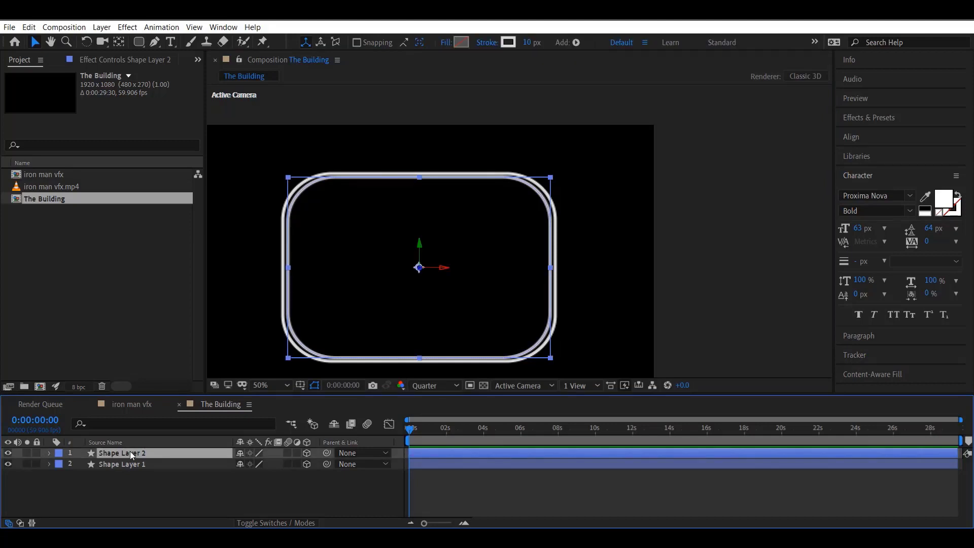
pyautogui.hotkey('ctrl', 'd')
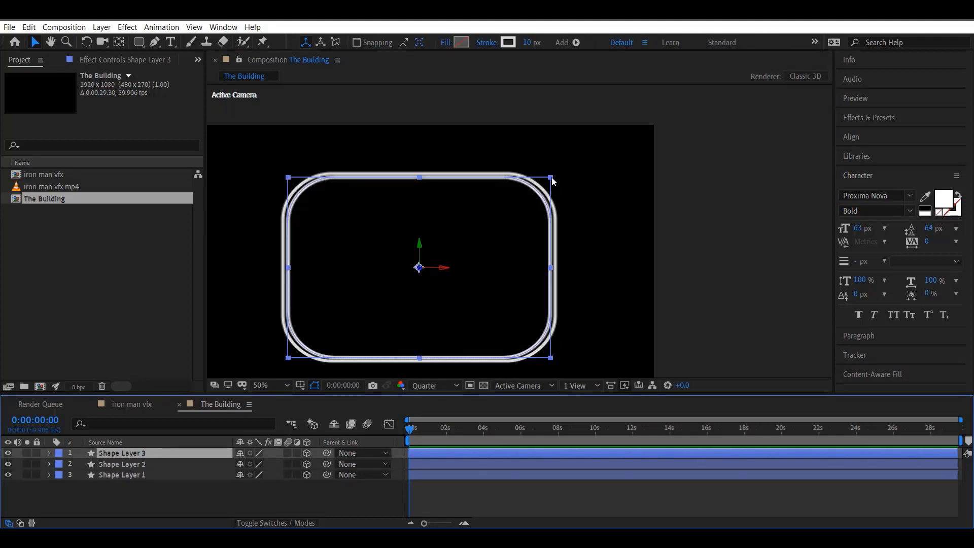
pyautogui.moveTo(551, 177); pyautogui.dragTo(504, 211)
pyautogui.hotkey('ctrl', 'd')
pyautogui.click(120, 453)
pyautogui.hotkey('ctrl', 'd')
pyautogui.hotkey('ctrl', 'd')
pyautogui.hotkey('ctrl', 'd')
pyautogui.hotkey('ctrl', 'd')
pyautogui.hotkey('ctrl', 'd')
pyautogui.hotkey('ctrl', 'd')
pyautogui.click(158, 466)
# Try to make a narrow outline in the right half of the rings from a duplicate of the innermost outline
pyautogui.click(142, 451)
pyautogui.hotkey('ctrl', 'd')
pyautogui.moveTo(335, 268); pyautogui.dragTo(375, 268)
pyautogui.moveTo(415, 268); pyautogui.dragTo(449, 268)
pyautogui.click(50, 453)
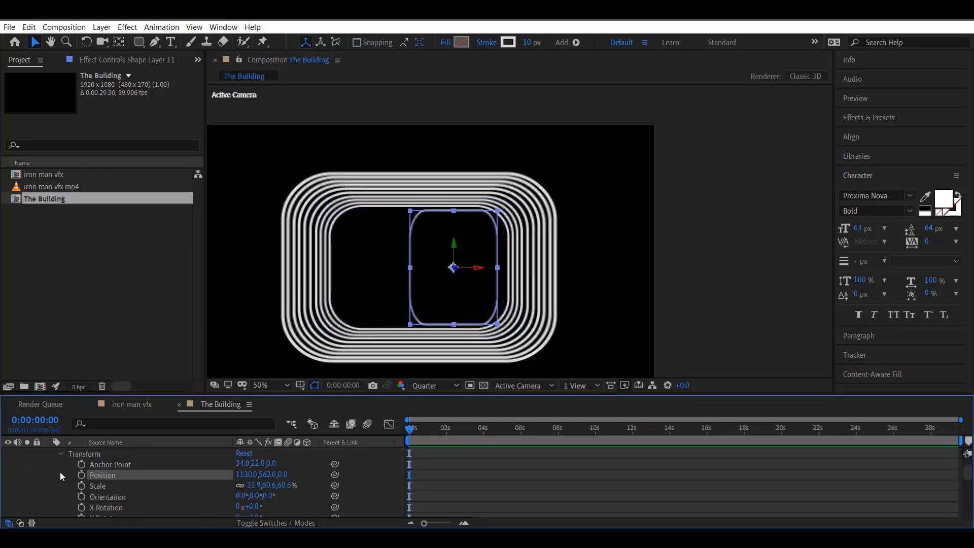
pyautogui.scroll(1, 60, 472)
pyautogui.click(60, 474)
pyautogui.click(61, 464)
pyautogui.moveTo(244, 513); pyautogui.dragTo(294, 514)
pyautogui.scroll(1, 51, 455)
pyautogui.click(49, 452)
pyautogui.click(7, 453)
pyautogui.press('F2')
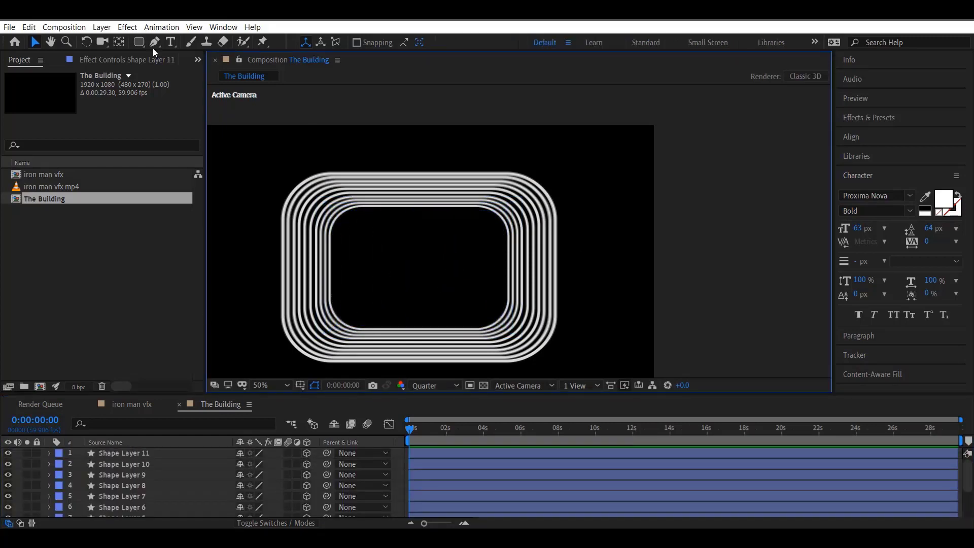
# Draw a new upright rounded rectangle in the right half of the innermost ring and increase its corner roundness
pyautogui.click(138, 43)
pyautogui.moveTo(420, 214)
pyautogui.mouseDown()
pyautogui.moveTo(453, 232)
pyautogui.moveTo(502, 321)
pyautogui.mouseUp()
pyautogui.click(71, 474)
pyautogui.scroll(-1, 81, 503)
pyautogui.click(81, 480)
pyautogui.moveTo(245, 512); pyautogui.dragTo(297, 512)
pyautogui.scroll(1, 50, 456)
pyautogui.click(49, 453)
pyautogui.press('v')
# Centre the new outline's anchor point and duplicate it repeatedly, shrinking each copy toward the outline's right edge
pyautogui.hotkey('ctrl', 'd')
pyautogui.hotkey('ctrl', 'alt', 'Home')
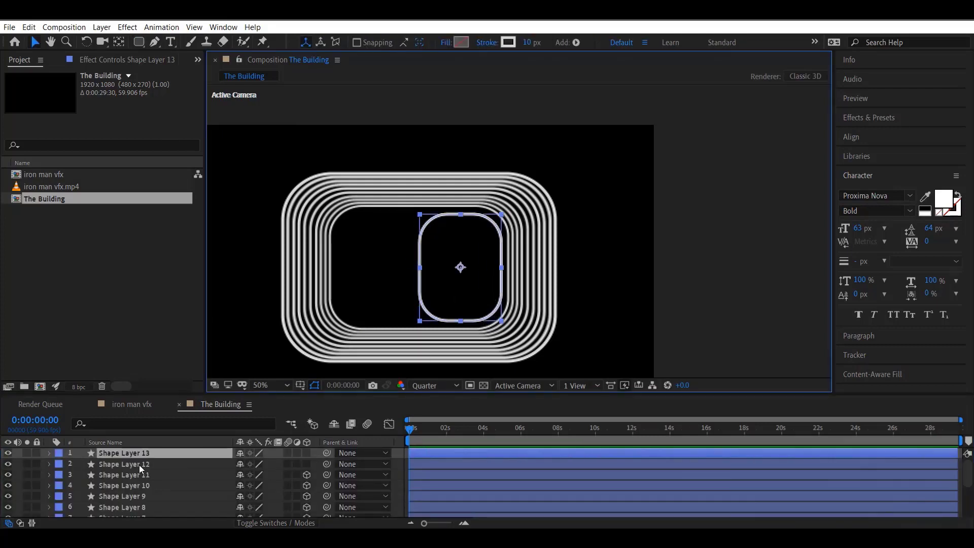
pyautogui.hotkey('ctrl', 'd')
pyautogui.moveTo(420, 214); pyautogui.dragTo(425, 220)
pyautogui.moveTo(443, 250); pyautogui.dragTo(435, 228)
pyautogui.hotkey('ctrl', 'd')
pyautogui.moveTo(457, 245); pyautogui.dragTo(461, 245)
pyautogui.hotkey('ctrl', 'd')
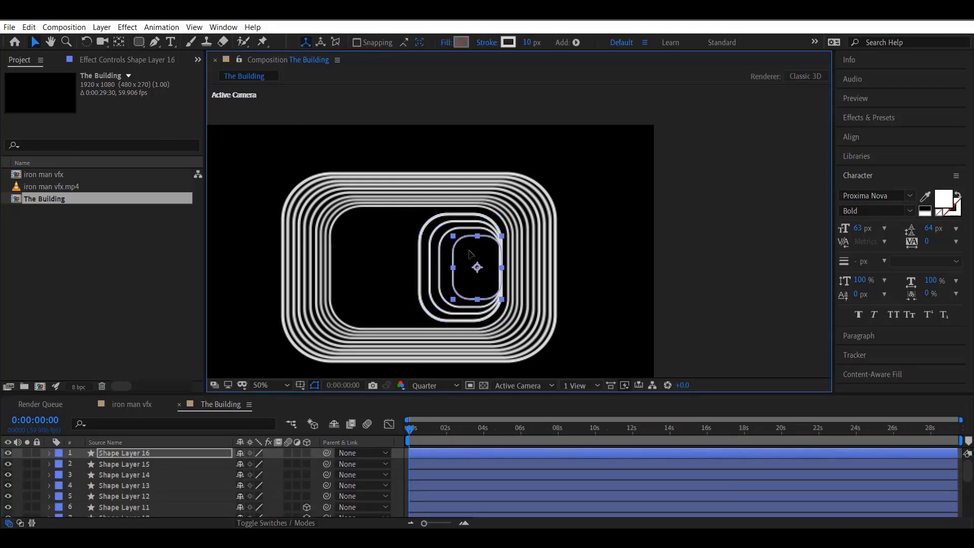
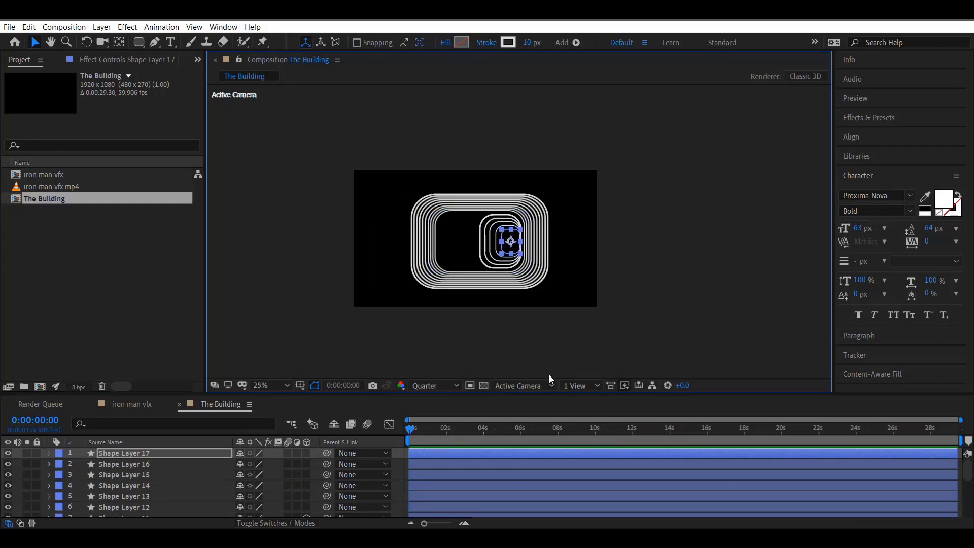
# Show the composition in two horizontal views and make the Top view active
pyautogui.scroll(-4, 142, 468)
pyautogui.keyDown('shift'); pyautogui.click(143, 511); pyautogui.keyUp('shift')
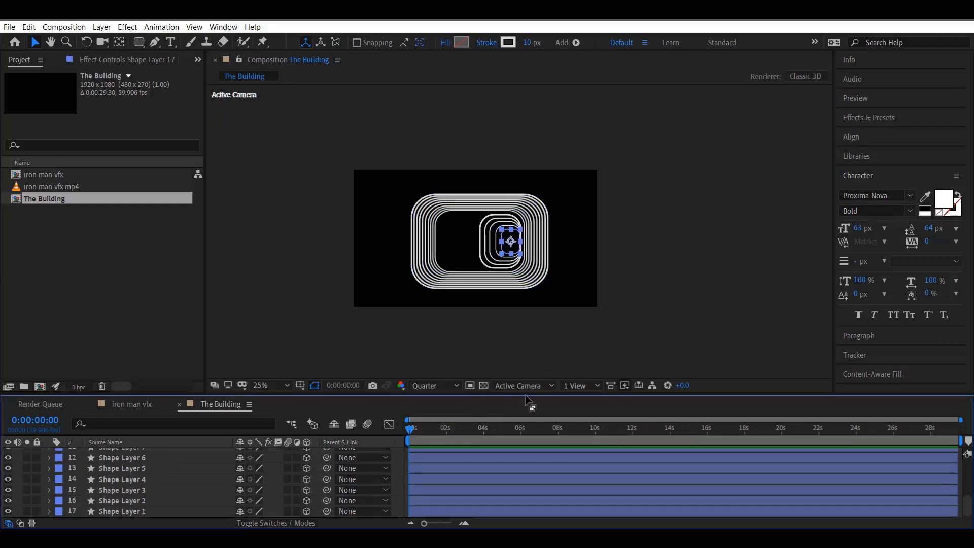
pyautogui.click(590, 385)
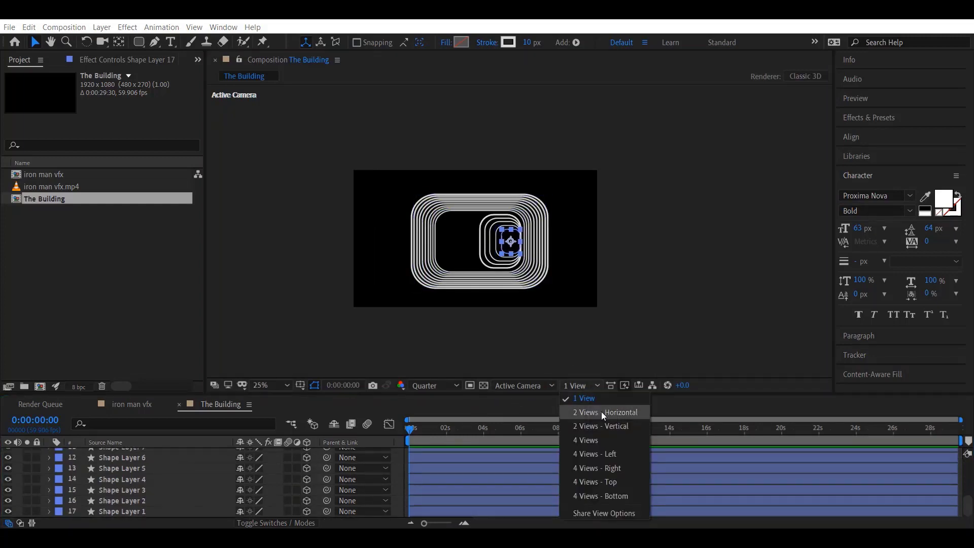
pyautogui.click(601, 412)
pyautogui.click(428, 341)
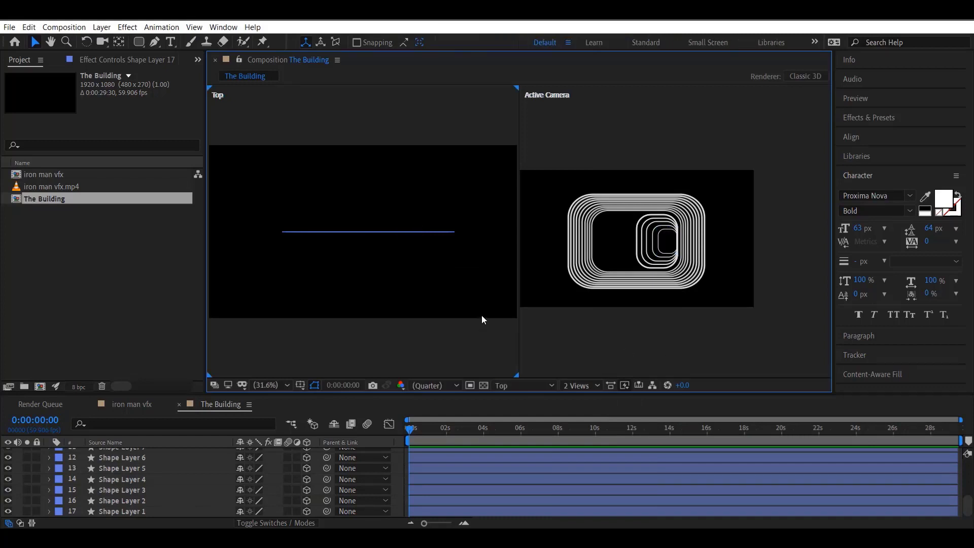
# Pull Shape Layer 2 forward along Z and set the Z position of Shape Layer 3 to -200
pyautogui.click(133, 501)
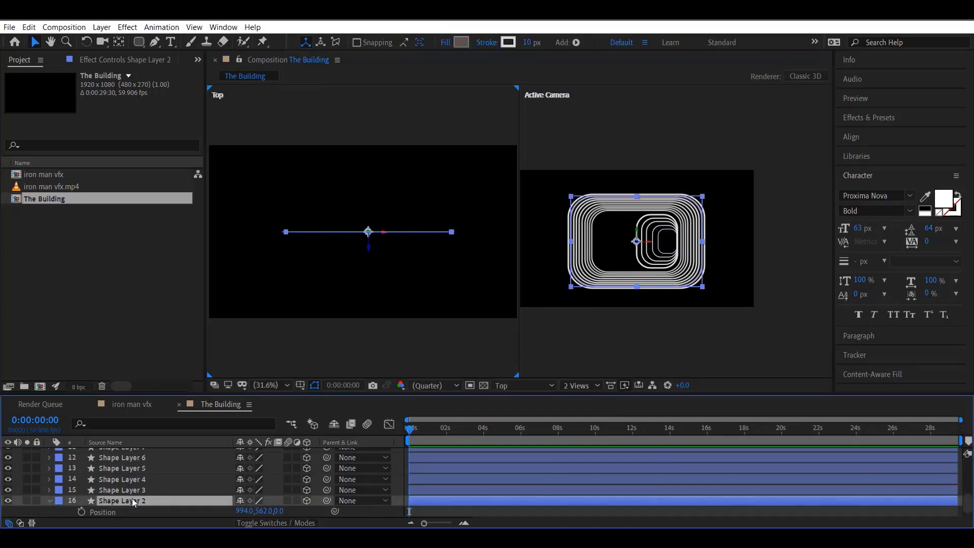
pyautogui.press('p')
pyautogui.moveTo(279, 502); pyautogui.dragTo(225, 508)
pyautogui.press('p')
pyautogui.click(121, 490)
pyautogui.press('p')
pyautogui.click(280, 500)
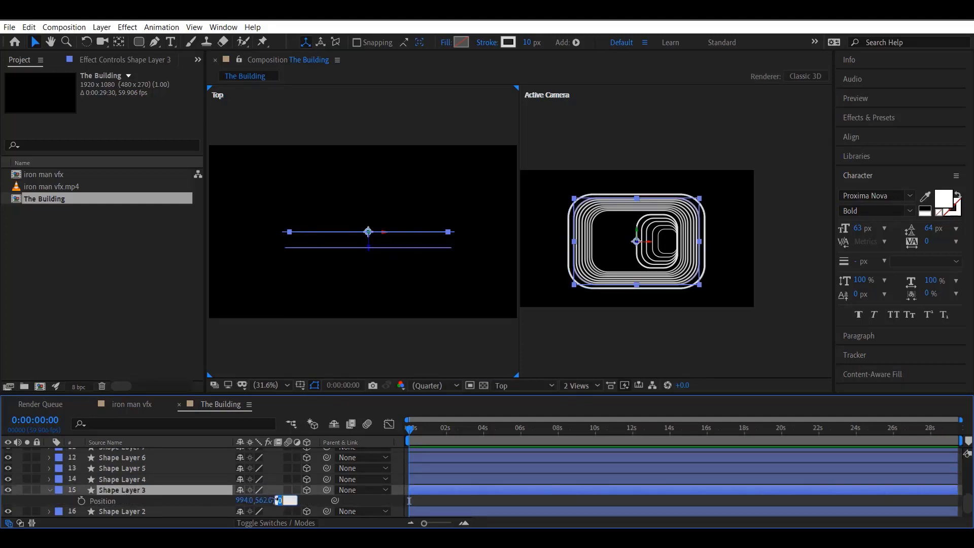
pyautogui.write('-200')
# Set the Z positions of Shape Layers 4, 5 and 6 to -300, -400 and -500
pyautogui.click(107, 479)
pyautogui.press('p')
pyautogui.click(279, 490)
pyautogui.click(147, 457)
pyautogui.press('p')
pyautogui.click(280, 469)
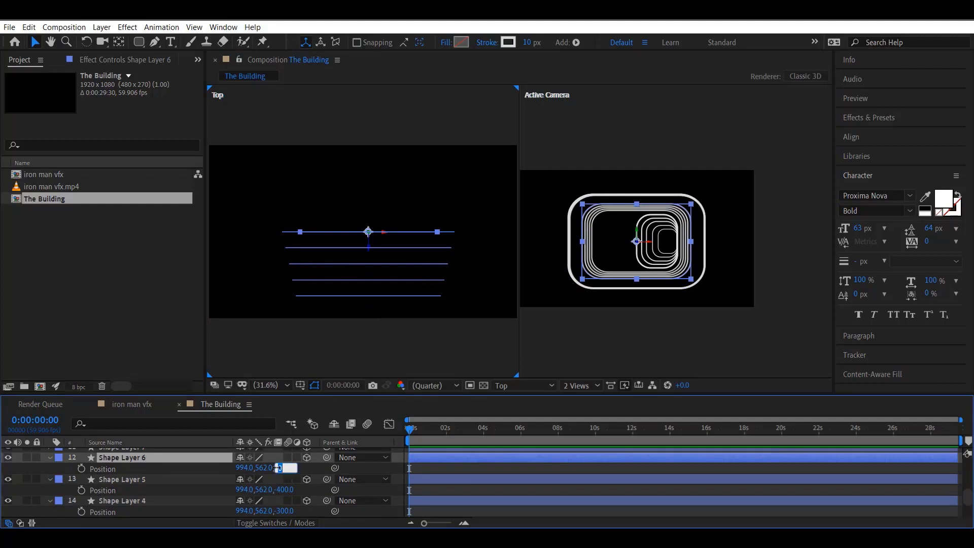
pyautogui.write('-500')
# Move Shape Layer 7 one spacing farther forward along Z and set the Z position of Shape Layer 8 to -700
pyautogui.scroll(1, 278, 473)
pyautogui.click(152, 479)
pyautogui.press('p')
pyautogui.click(279, 489)
pyautogui.click(278, 478)
pyautogui.write('-700')
pyautogui.press('Return')
# Set the Z positions of Shape Layers 9 and 10 to -800 and -900
pyautogui.hotkey('ctrl', 'Up')
pyautogui.press('p')
pyautogui.click(278, 468)
pyautogui.write('-800')
pyautogui.press('Return')
pyautogui.hotkey('ctrl', 'Up')
pyautogui.press('p')
pyautogui.click(278, 490)
pyautogui.write('-900')
# Set the Z position of Shape Layer 11 to -1000 and move Shape Layer 12 farther forward along Z
pyautogui.click(163, 469)
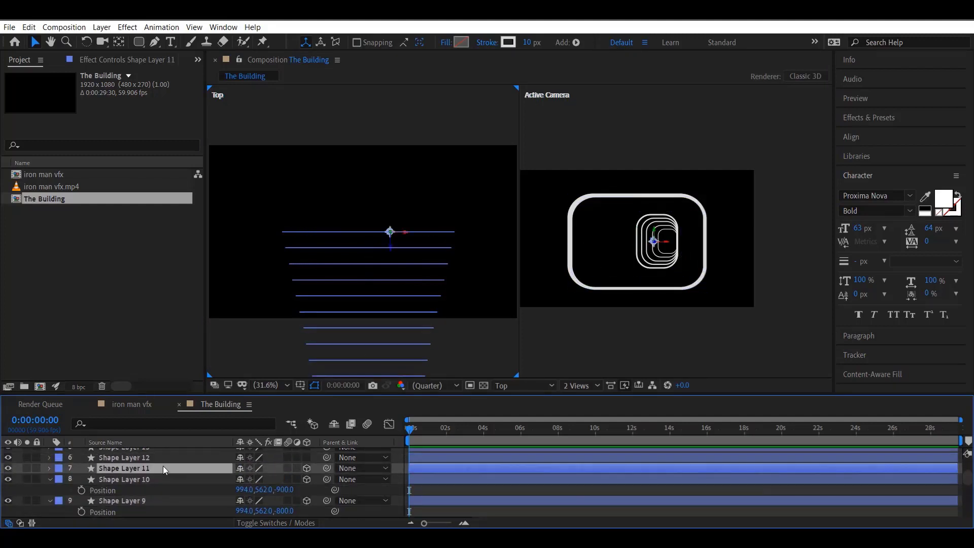
pyautogui.press('p')
pyautogui.click(284, 479)
pyautogui.write('-1000')
pyautogui.hotkey('ctrl', 'Up')
pyautogui.press('p')
pyautogui.click(307, 491)
pyautogui.click(296, 485)
pyautogui.write('-1100')
pyautogui.scroll(-2, 312, 487)
pyautogui.press('Return')
pyautogui.scroll(-2, 308, 492)
pyautogui.click(144, 486)
pyautogui.scroll(2, 145, 485)
pyautogui.click(142, 474)
pyautogui.click(139, 452)
pyautogui.scroll(-2, 139, 452)
pyautogui.click(136, 487)
pyautogui.scroll(3, 630, 267)
pyautogui.scroll(-3, 659, 269)
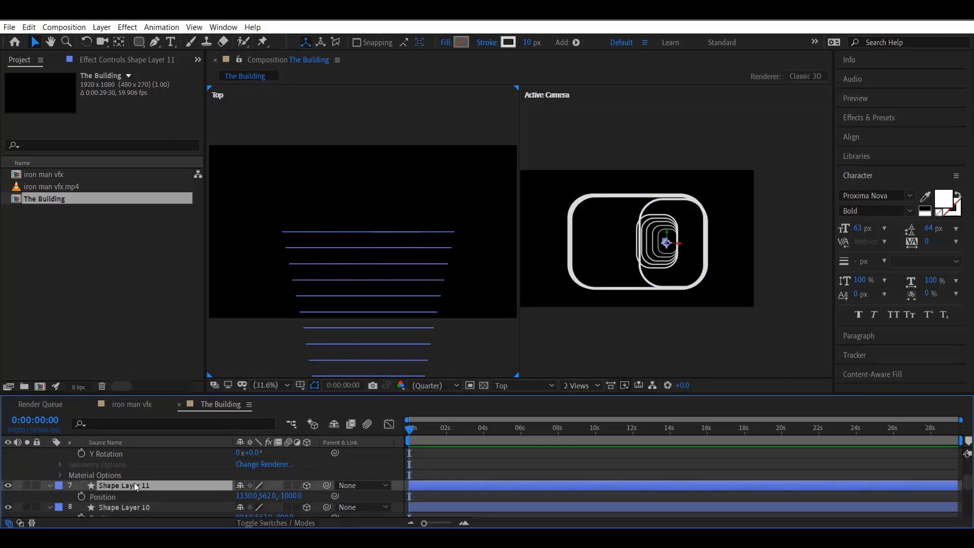
# Set the Z positions of Shape Layers 13 and 14 to -1100 and -1150
pyautogui.click(134, 463)
pyautogui.press('p')
pyautogui.click(288, 474)
pyautogui.write('-1100')
pyautogui.press('Return')
pyautogui.click(114, 485)
pyautogui.press('p')
pyautogui.click(283, 496)
pyautogui.write('-1150')
pyautogui.press('Return')
# Set the Z positions of Shape Layers 15, 16 and 17 to 1200, 1250 and 1300
pyautogui.click(168, 475)
pyautogui.press('p')
pyautogui.click(285, 485)
pyautogui.write('1200')
pyautogui.press('Return')
pyautogui.click(166, 465)
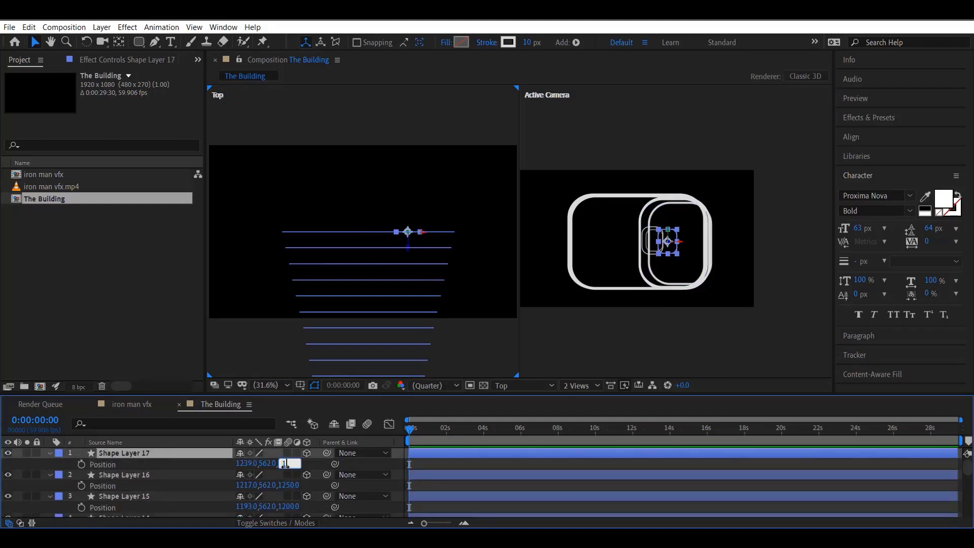
pyautogui.write('300')
pyautogui.press('Return')
pyautogui.scroll(-4, 405, 281)
pyautogui.scroll(2, 405, 281)
# Correct the Z positions of Shape Layers 15 and 16 to -1200 and -1250
pyautogui.click(289, 506)
pyautogui.write('-1200')
pyautogui.click(287, 485)
pyautogui.write('-1250')
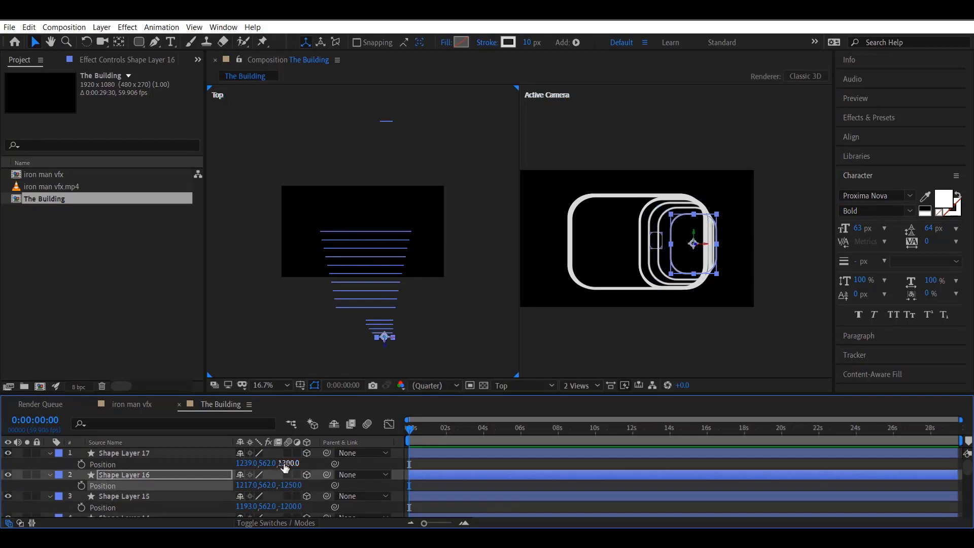
# Return the composition viewer to a single view
pyautogui.click(362, 297)
pyautogui.click(580, 385)
pyautogui.click(583, 395)
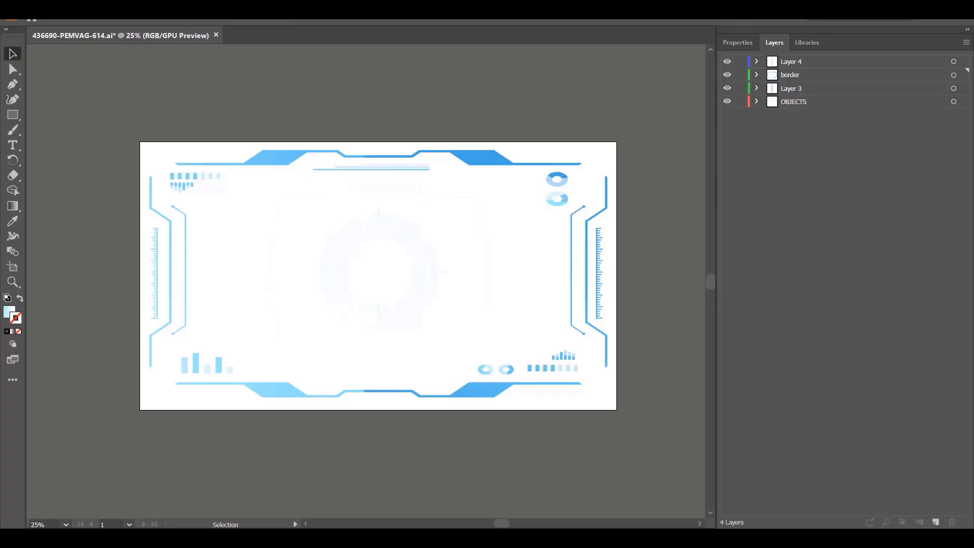
# In Illustrator, save the HUD artwork file 436690-PEMVAG-614.ai and close the window
pyautogui.click(60, 12)
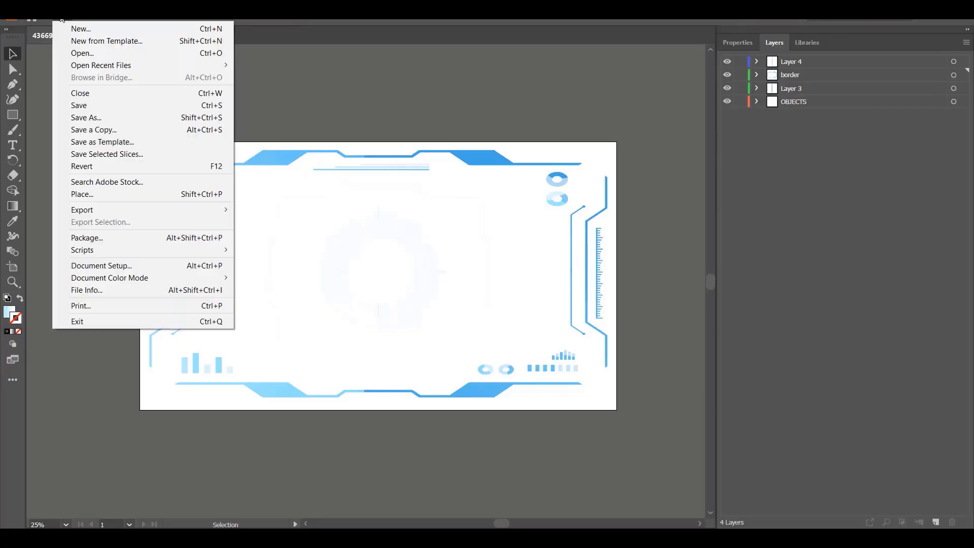
pyautogui.click(148, 104)
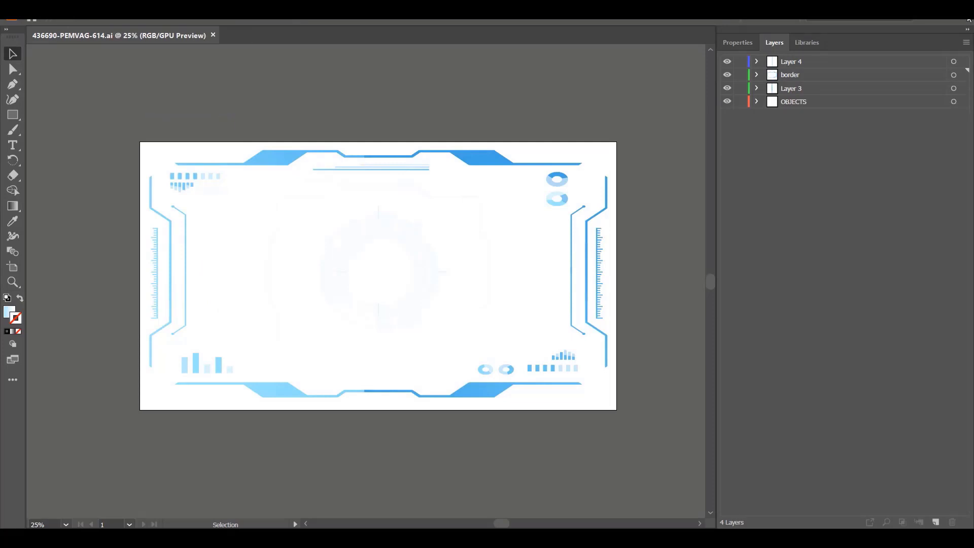
pyautogui.click(968, 19)
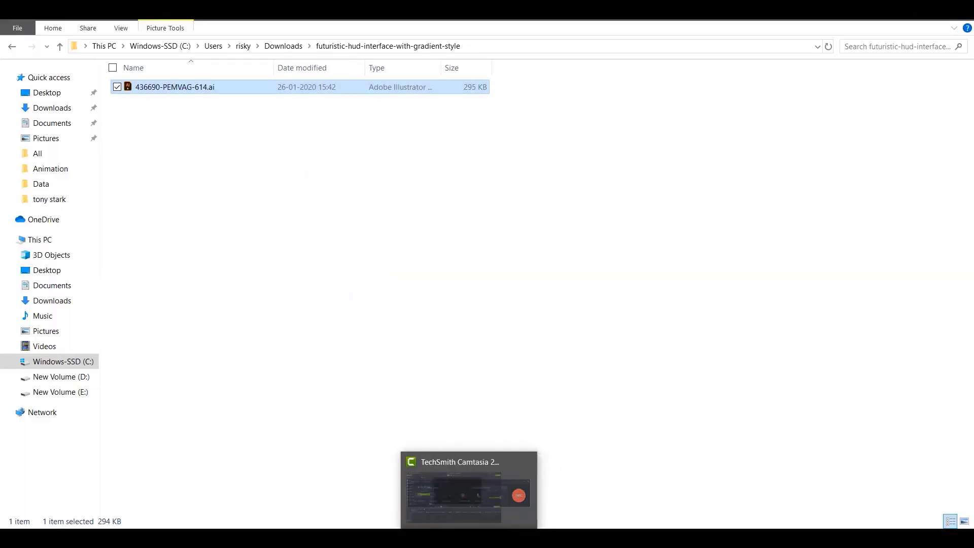
# Switch to After Effects and import 436690-PEMVAG-614.ai as a composition with footage dimensions set to Layer Size
pyautogui.click(421, 538)
pyautogui.doubleClick(47, 274)
pyautogui.doubleClick(218, 122)
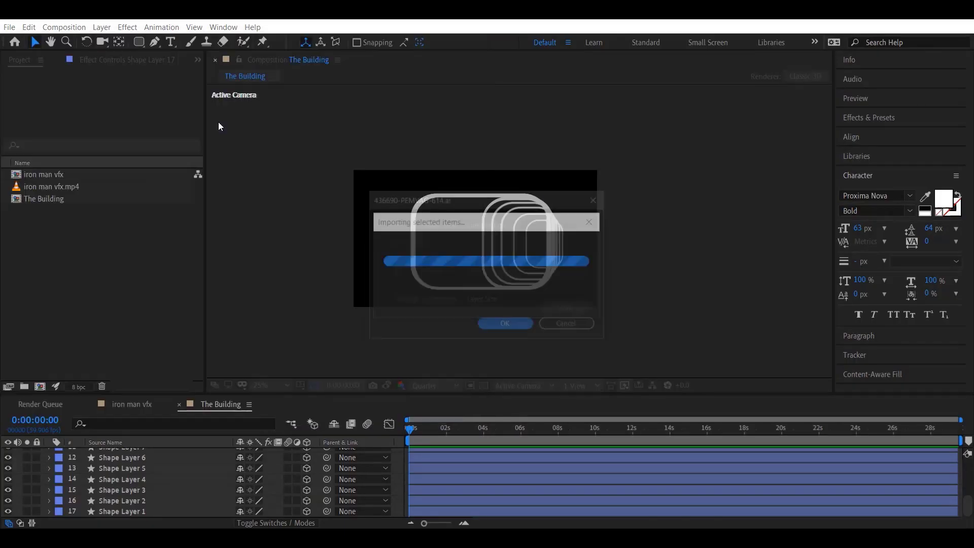
pyautogui.click(507, 223)
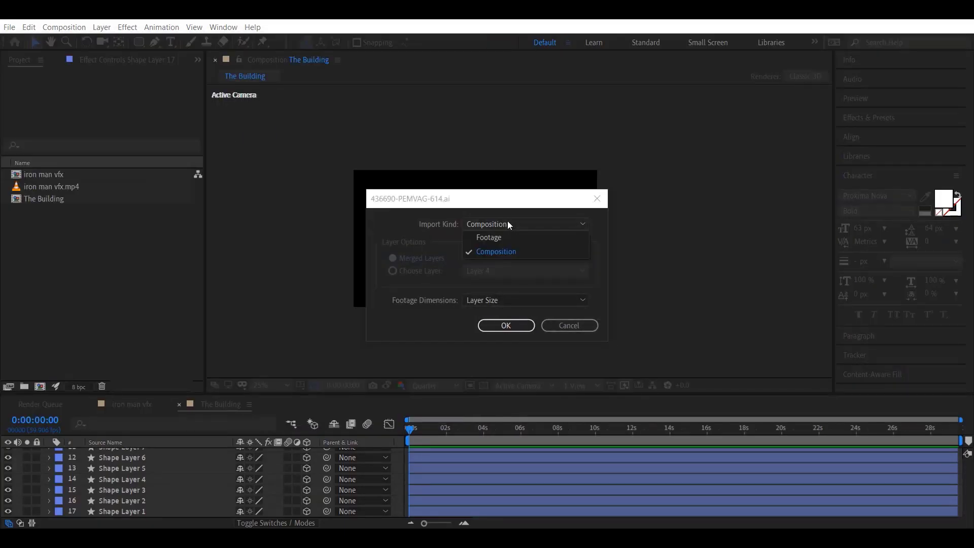
pyautogui.click(503, 326)
pyautogui.click(106, 312)
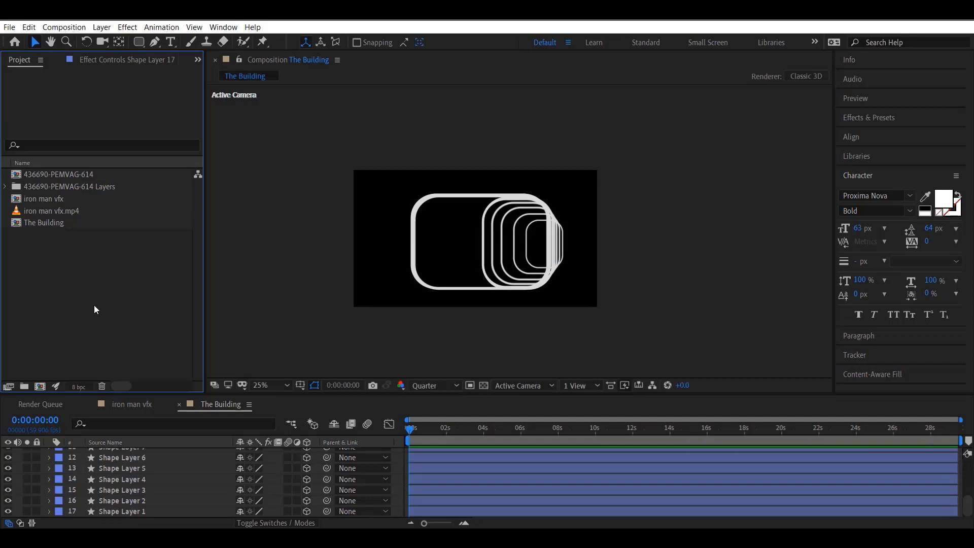
# Add the 436690-PEMVAG-614 composition to The Building as the lowest layer, below Shape Layer 1
pyautogui.scroll(1, 118, 469)
pyautogui.scroll(4, 117, 468)
pyautogui.moveTo(64, 175); pyautogui.dragTo(123, 516)
pyautogui.click(327, 367)
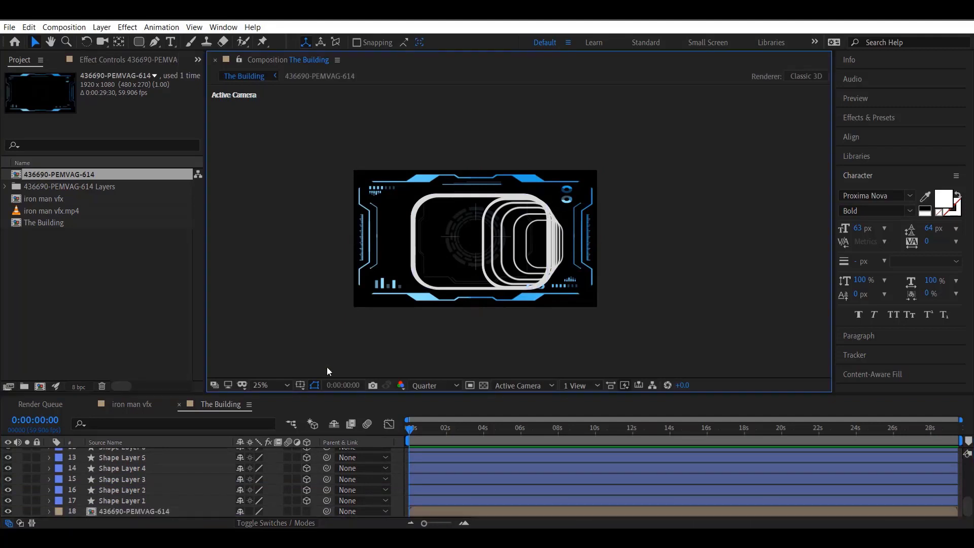
# Open the 436690-PEMVAG-614 composition and apply the Offset effect to Layer 4, the ruler scale beside the HUD border
pyautogui.doubleClick(147, 511)
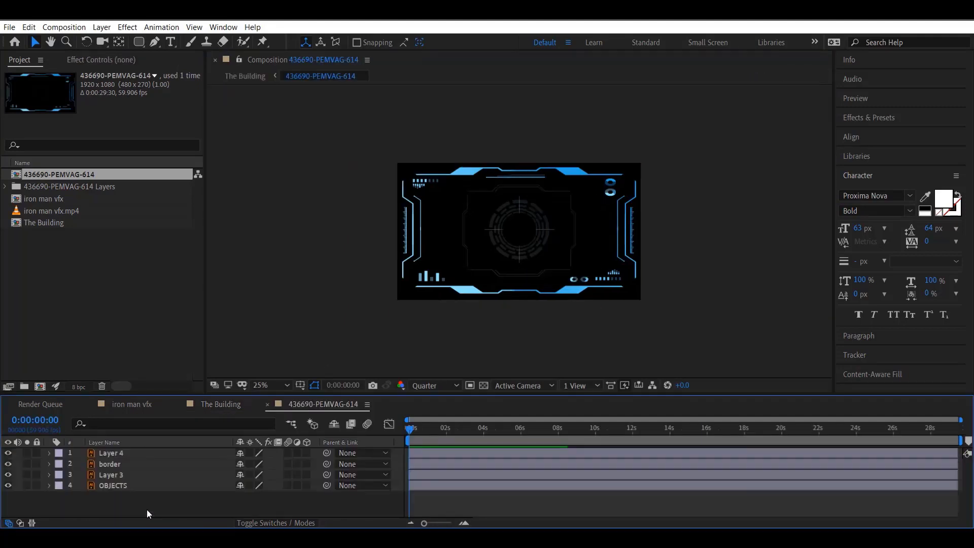
pyautogui.click(426, 450)
pyautogui.scroll(2, 406, 243)
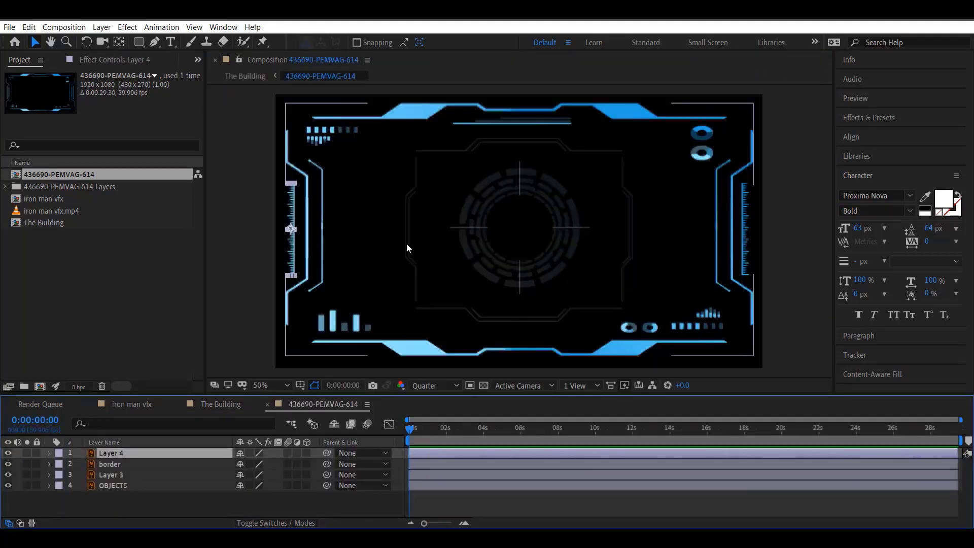
pyautogui.click(869, 118)
pyautogui.click(921, 133)
pyautogui.write('offset')
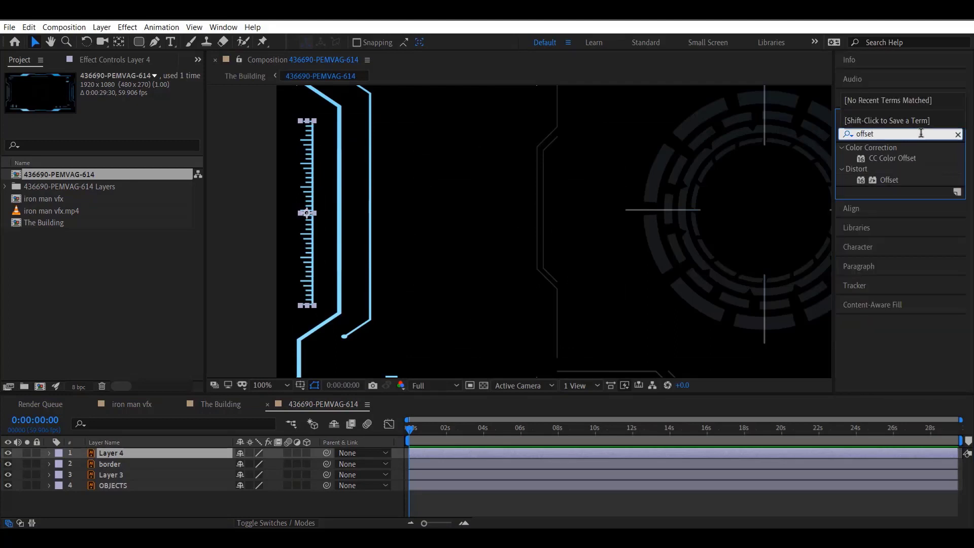
pyautogui.moveTo(890, 180); pyautogui.dragTo(473, 450)
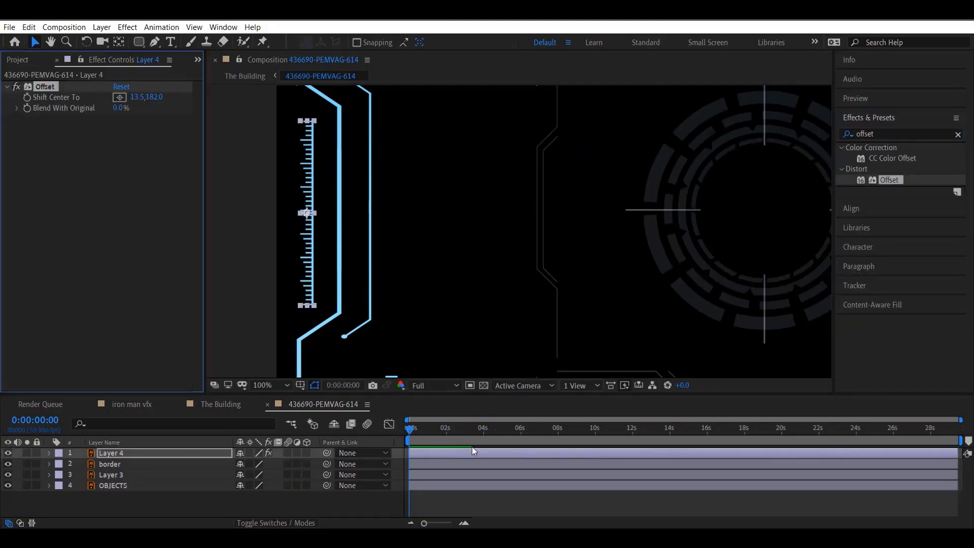
# Keyframe the vertical Shift Center To value of Layer 4's Offset between the first and last frames and preview the scrolling
pyautogui.moveTo(415, 431); pyautogui.dragTo(404, 431)
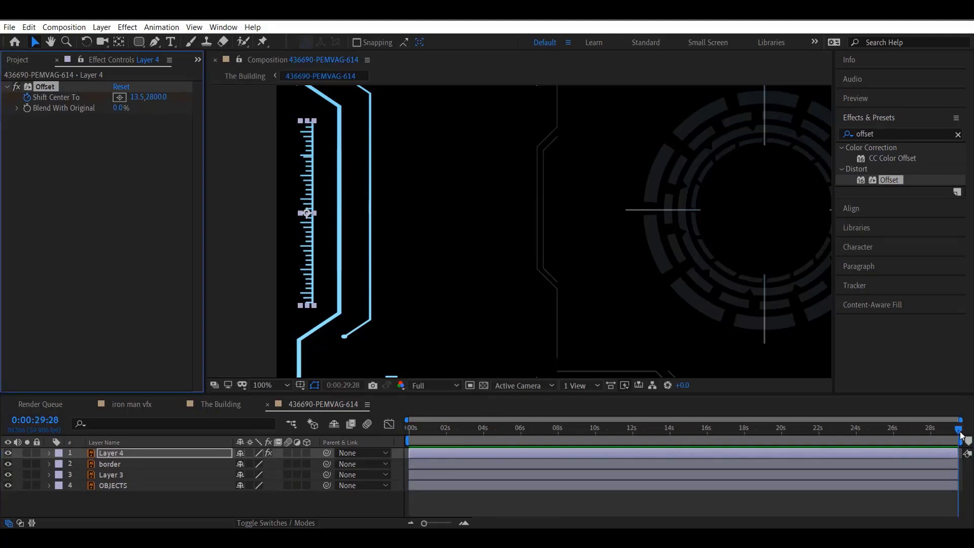
pyautogui.moveTo(960, 436); pyautogui.dragTo(409, 432)
pyautogui.moveTo(156, 100); pyautogui.dragTo(81, 100)
pyautogui.moveTo(164, 100)
pyautogui.mouseDown()
pyautogui.moveTo(16, 100)
pyautogui.moveTo(175, 99)
pyautogui.mouseUp()
pyautogui.click(423, 430)
pyautogui.press('space')
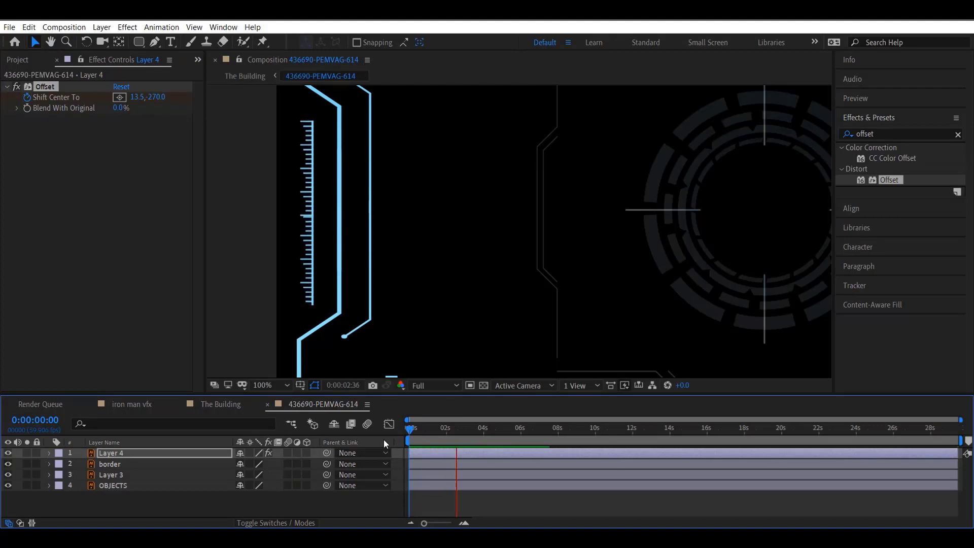
pyautogui.press('space')
# Apply the Offset effect to Layer 3, the opposite ruler scale, at the composition's first frame
pyautogui.scroll(-4, 392, 266)
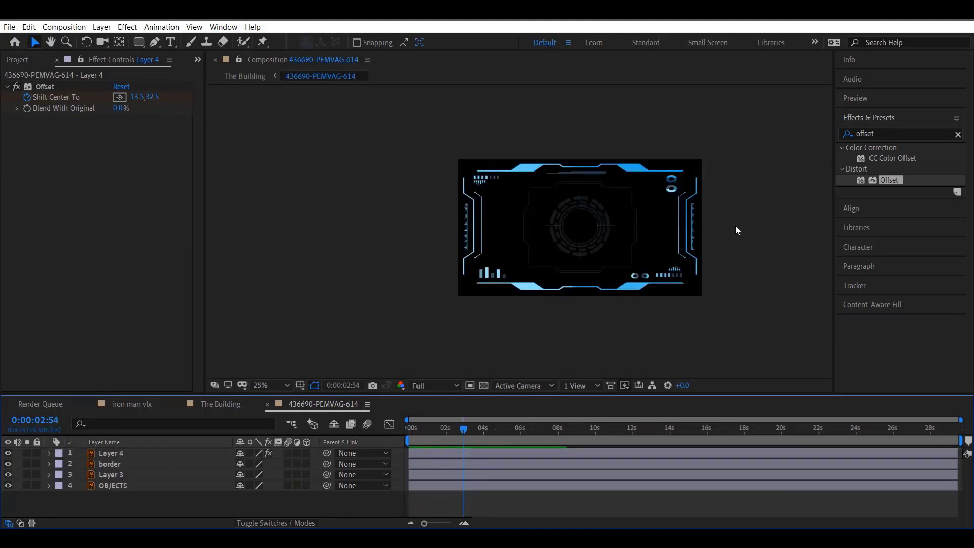
pyautogui.scroll(3, 739, 225)
pyautogui.click(112, 465)
pyautogui.click(111, 476)
pyautogui.press('Home')
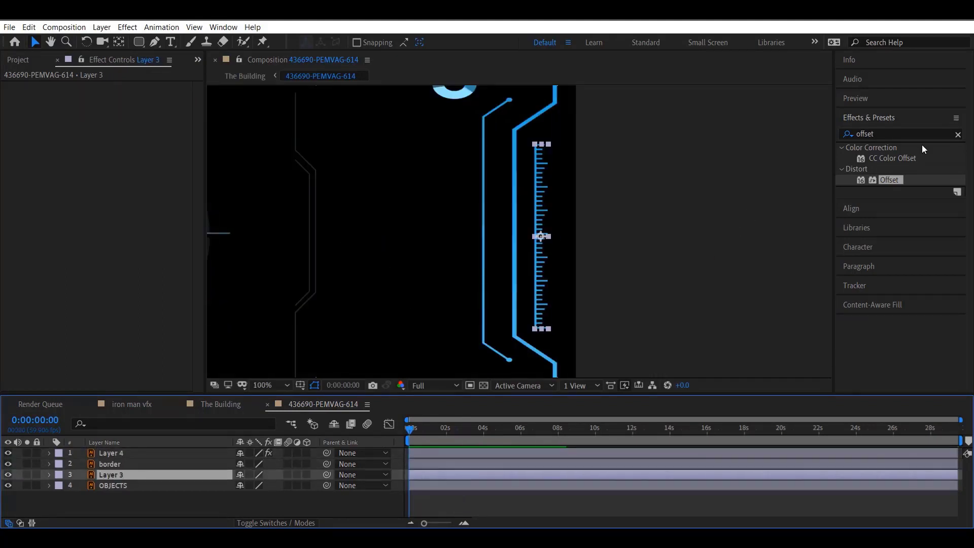
pyautogui.doubleClick(889, 179)
# Keyframe Layer 3's Shift Center To between the first and last frames so the ruler scrolls vertically
pyautogui.click(27, 97)
pyautogui.press('End')
pyautogui.moveTo(152, 97); pyautogui.dragTo(13, 111)
pyautogui.press('Home')
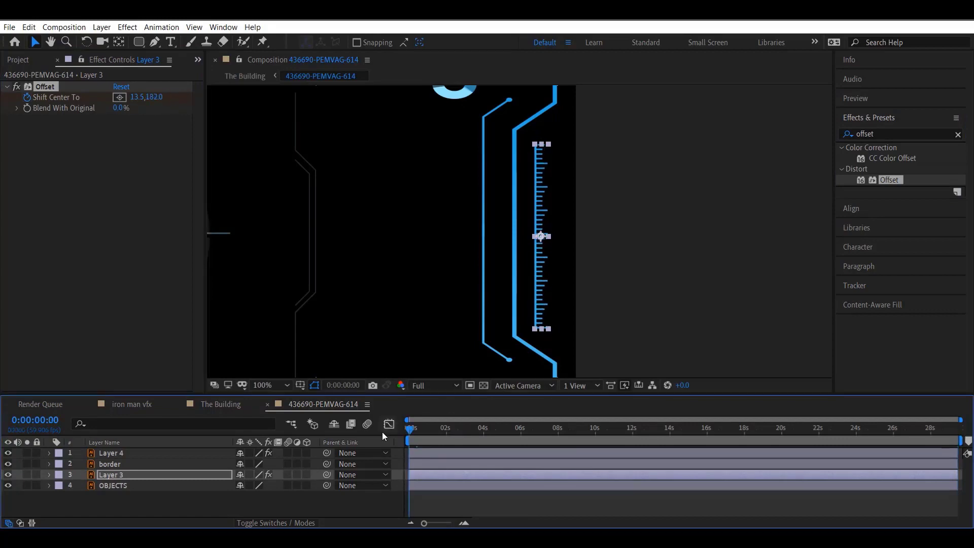
pyautogui.click(382, 432)
# Apply the Wiggle - rotation preset to the OBJECTS layer and preview the rotating central artwork
pyautogui.scroll(-3, 457, 355)
pyautogui.scroll(2, 452, 274)
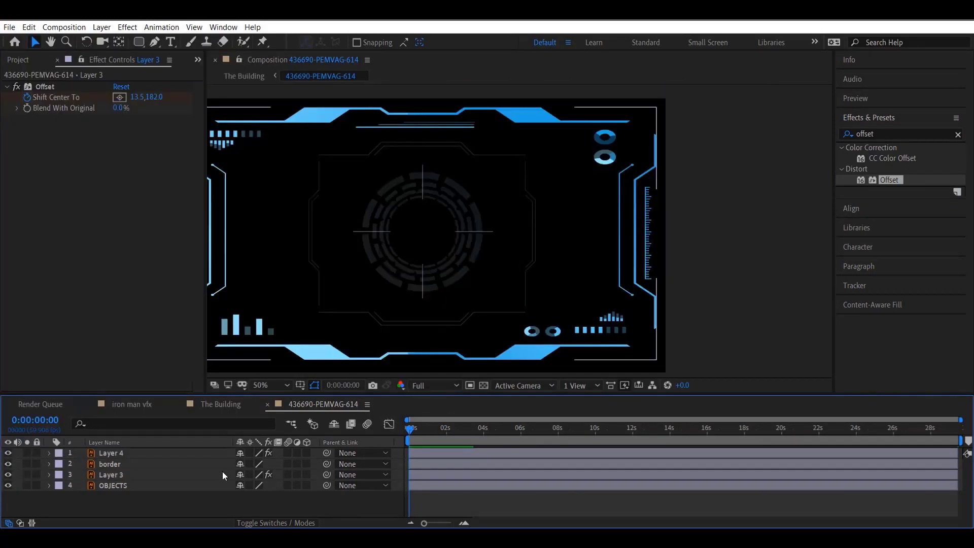
pyautogui.click(223, 485)
pyautogui.press('w')
pyautogui.press('r')
pyautogui.click(958, 134)
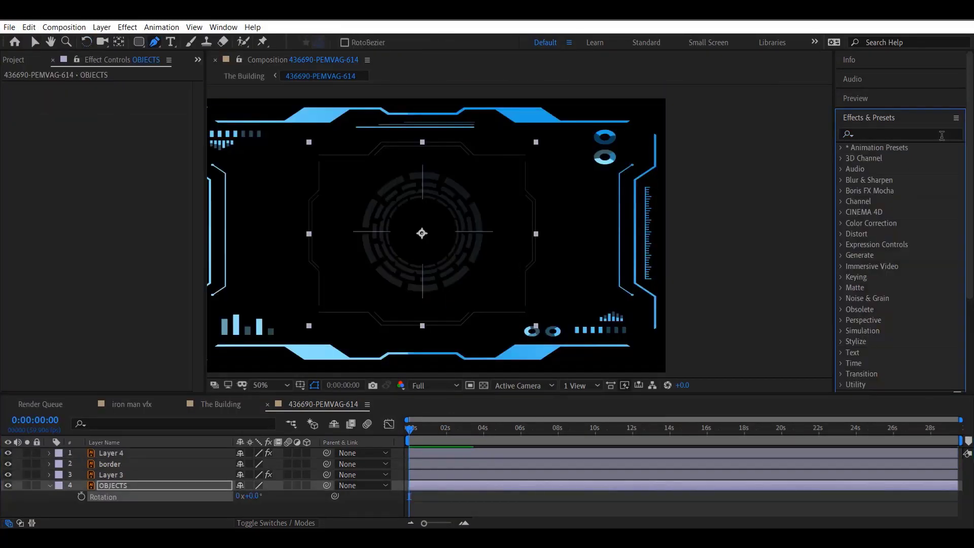
pyautogui.write('wig')
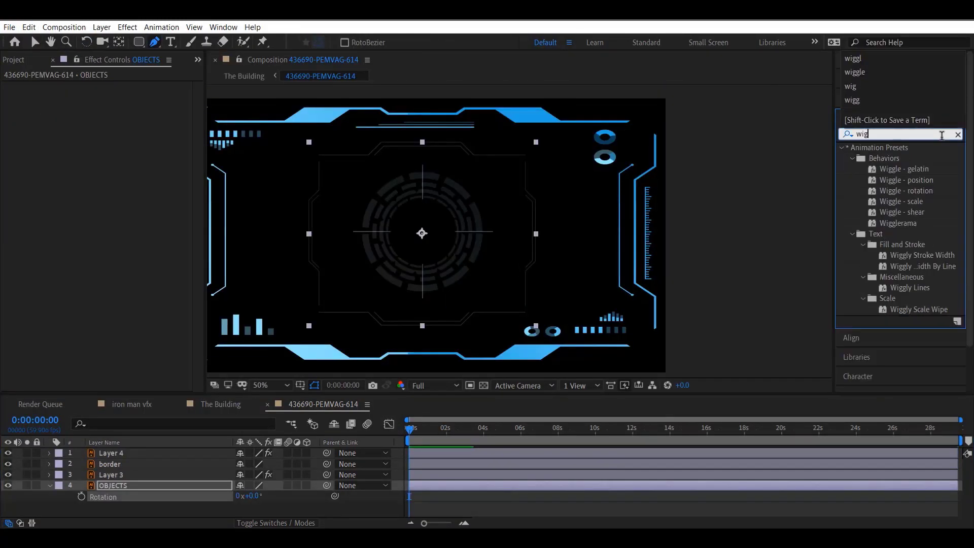
pyautogui.moveTo(906, 191); pyautogui.dragTo(424, 485)
pyautogui.press('v')
pyautogui.press('space')
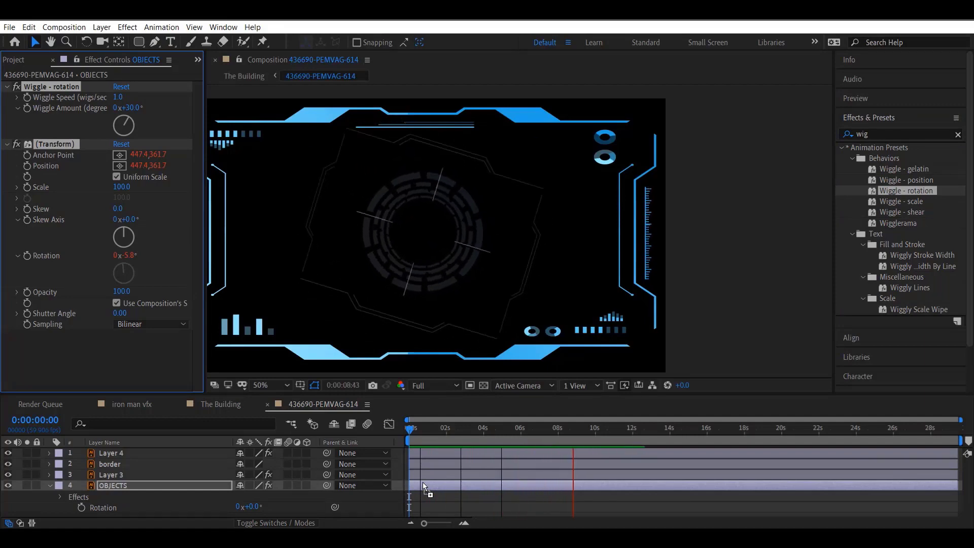
pyautogui.press('space')
pyautogui.press('Home')
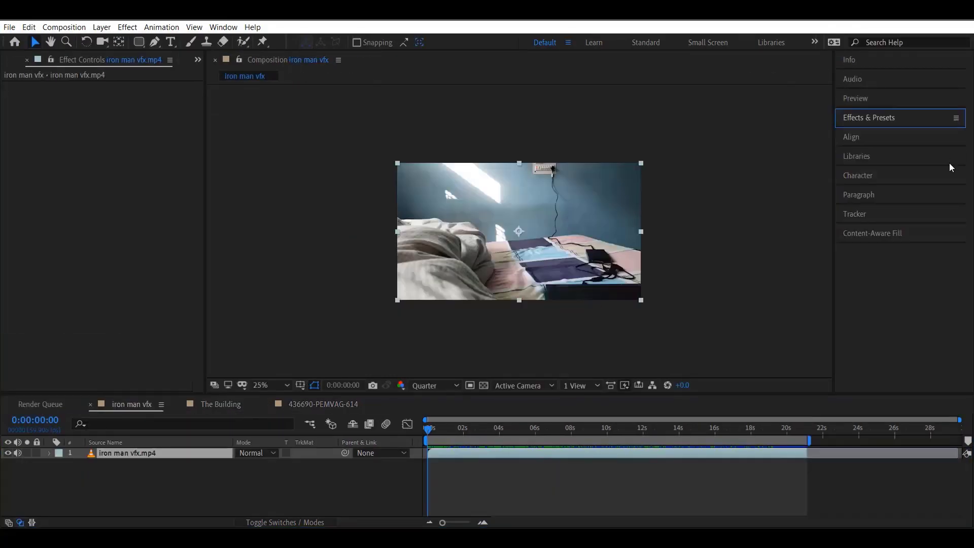
# Run 3D camera tracking on the iron man vfx.mp4 footage
pyautogui.click(928, 216)
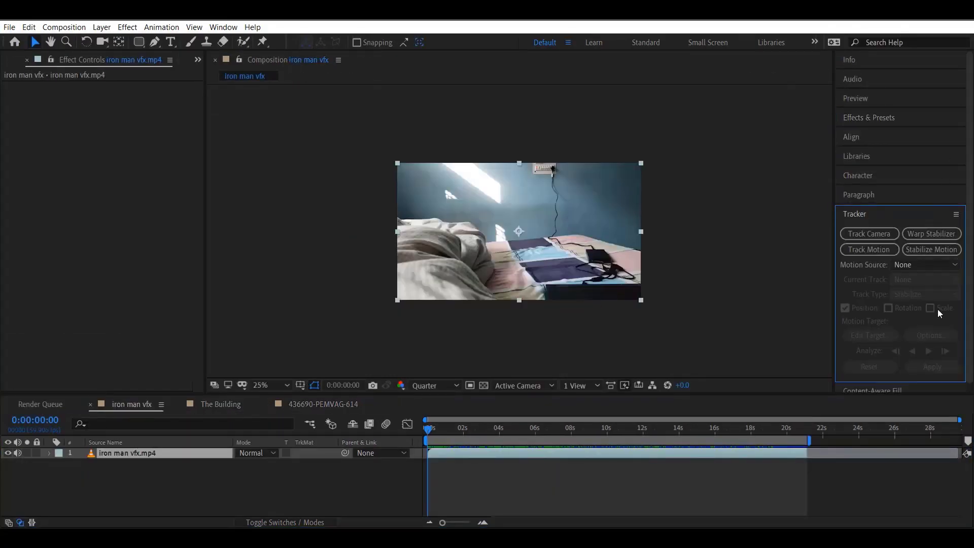
pyautogui.click(881, 231)
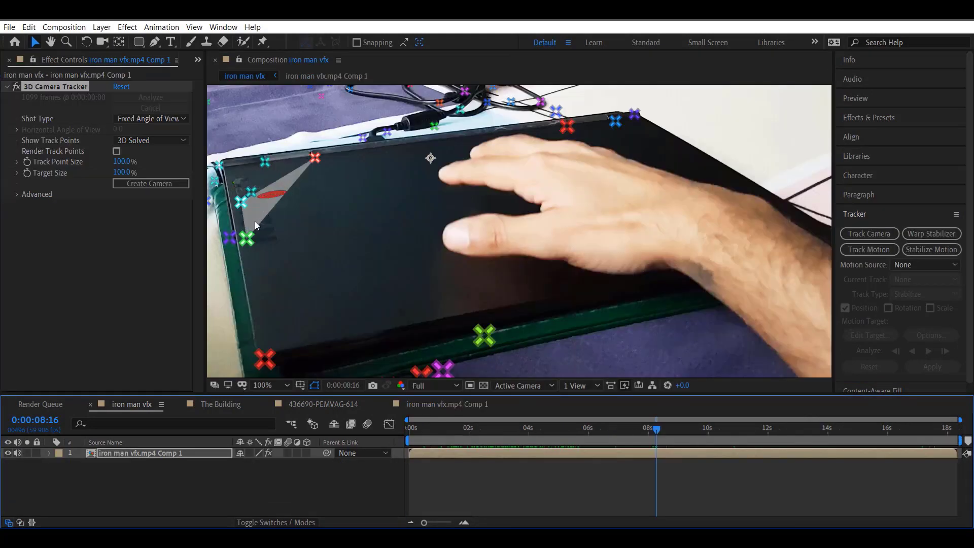
# Set the ground plane and origin from three track points at the laptop lid's corner, and create the tracker camera
pyautogui.click(252, 221)
pyautogui.rightClick(252, 222)
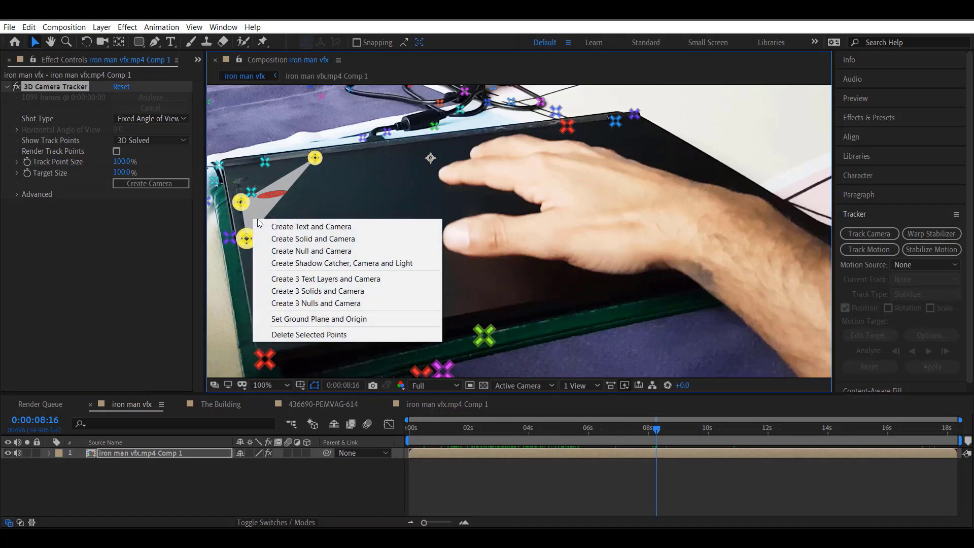
pyautogui.click(364, 319)
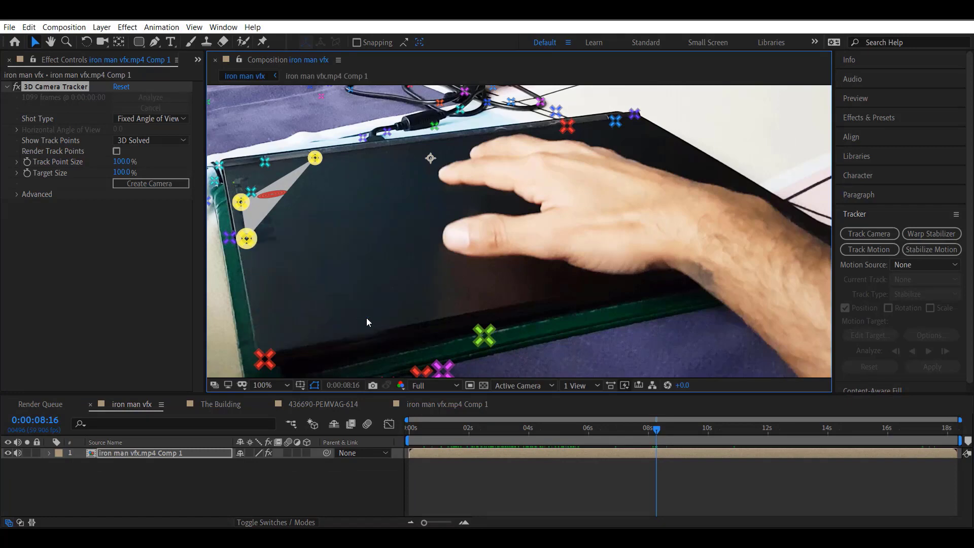
pyautogui.click(141, 184)
pyautogui.scroll(-2, 472, 319)
pyautogui.moveTo(657, 432); pyautogui.dragTo(364, 472)
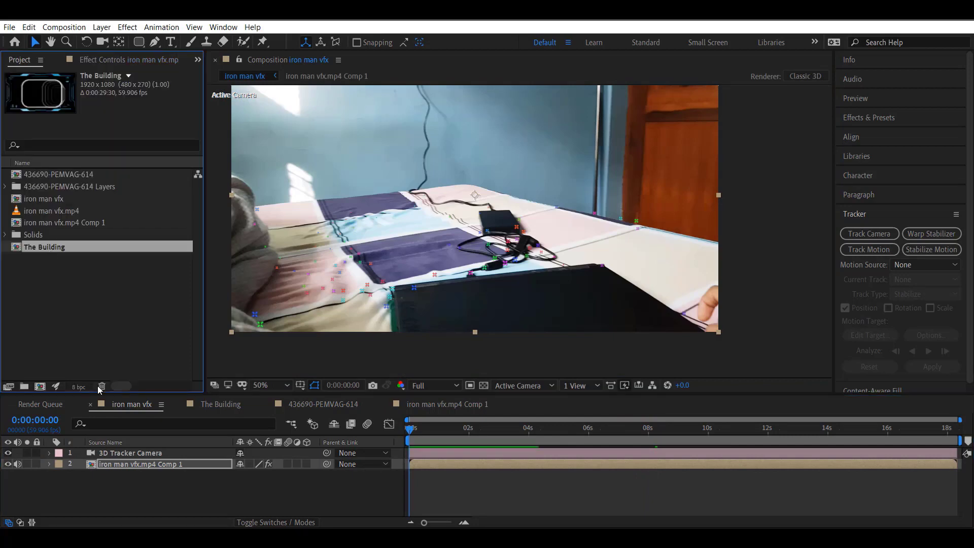
# Add The Building above the 3D Tracker Camera as a 3D layer, enlarge it and reposition it near the laptop
pyautogui.moveTo(110, 453); pyautogui.dragTo(110, 450)
pyautogui.click(306, 454)
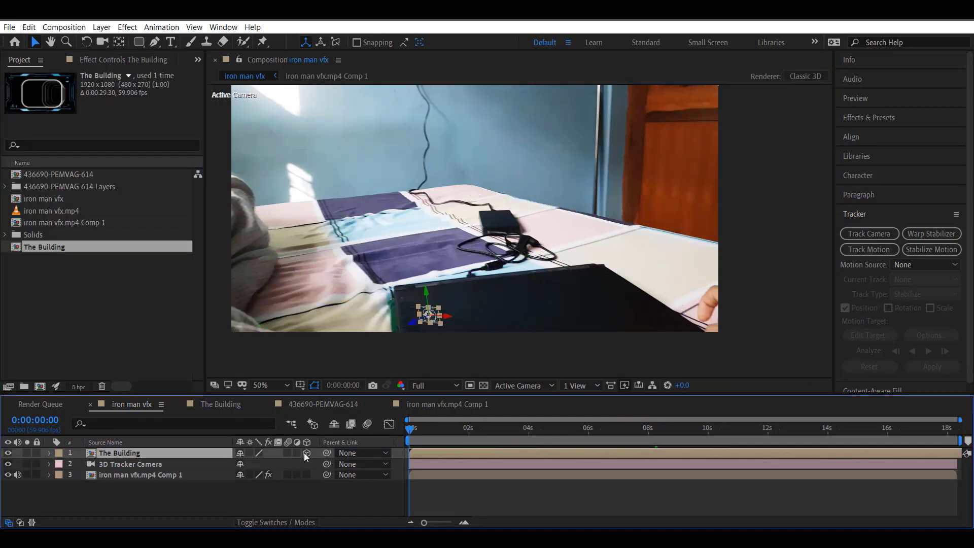
pyautogui.press('s')
pyautogui.moveTo(440, 310); pyautogui.dragTo(500, 244)
pyautogui.moveTo(414, 338); pyautogui.dragTo(409, 305)
# Rotate The Building layer to X 267°, Y -6° and Z -71° so it stands up from the laptop lid
pyautogui.press('r')
pyautogui.moveTo(252, 475); pyautogui.dragTo(316, 480)
pyautogui.click(250, 455)
pyautogui.moveTo(256, 474); pyautogui.dragTo(217, 496)
pyautogui.scroll(-2, 440, 304)
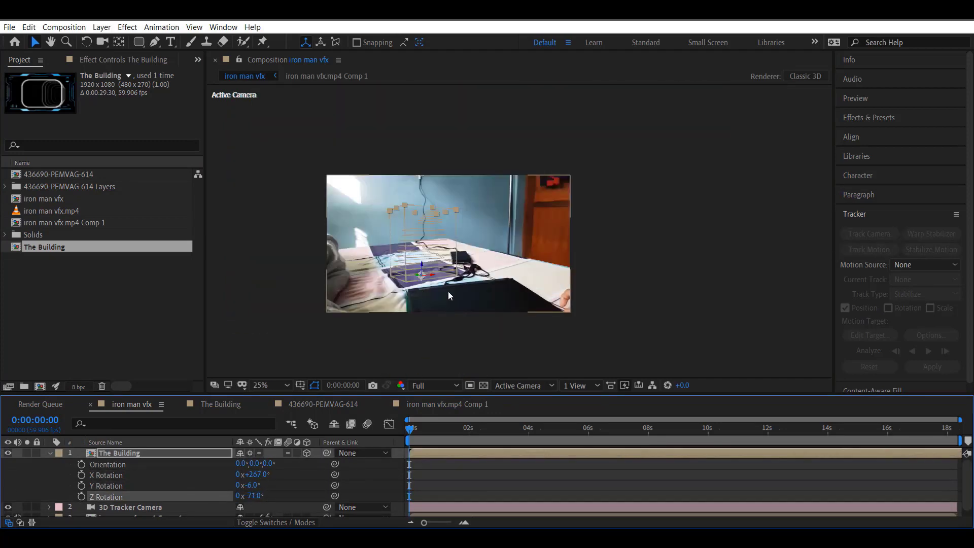
# Open The Building composition, select its HUD layer and show Top and Active Camera views side by side
pyautogui.click(221, 404)
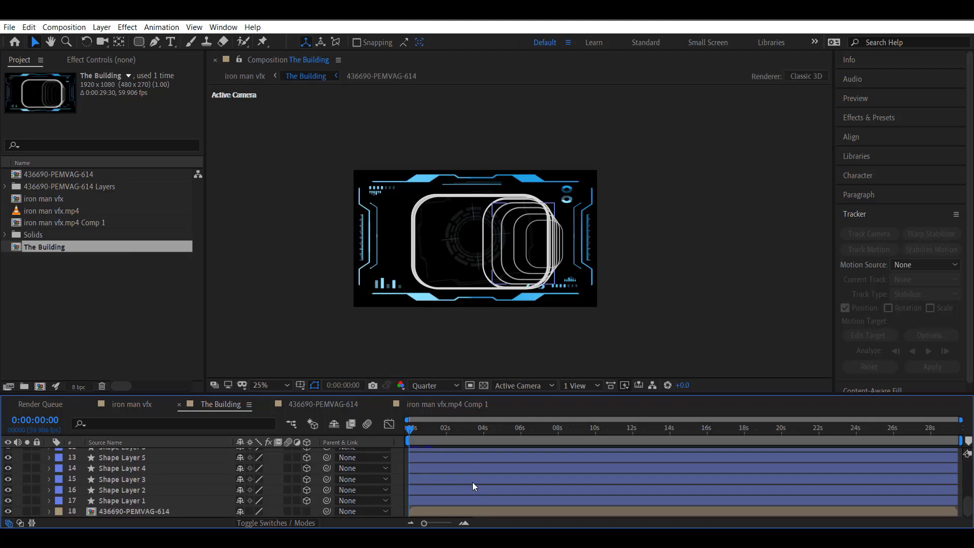
pyautogui.click(128, 510)
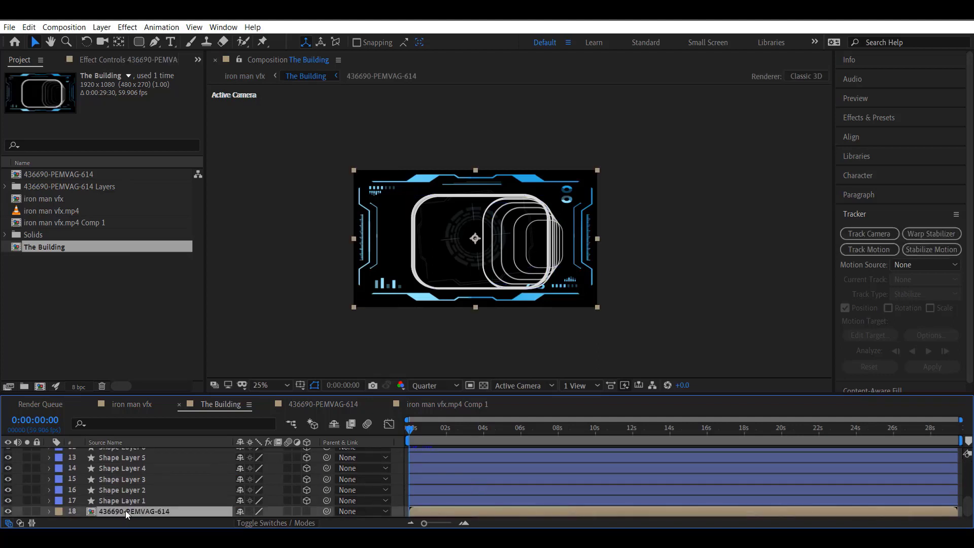
pyautogui.click(582, 386)
pyautogui.click(589, 411)
pyautogui.click(315, 336)
pyautogui.click(543, 281)
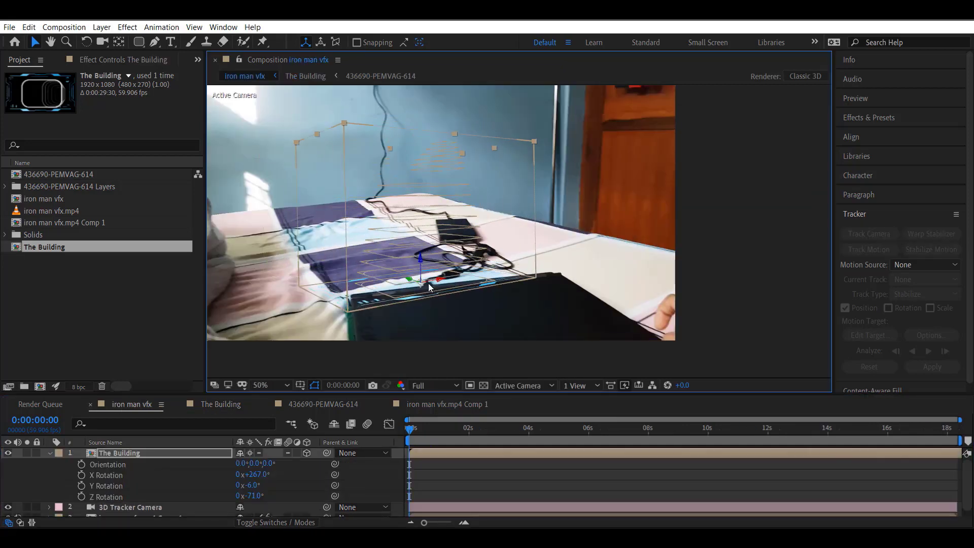
# Try moving The Building over the laptop, undo the move, and adjust the layer's rotation to match the lid
pyautogui.moveTo(429, 288); pyautogui.dragTo(492, 315)
pyautogui.hotkey('ctrl', 'z')
pyautogui.moveTo(262, 475); pyautogui.dragTo(263, 499)
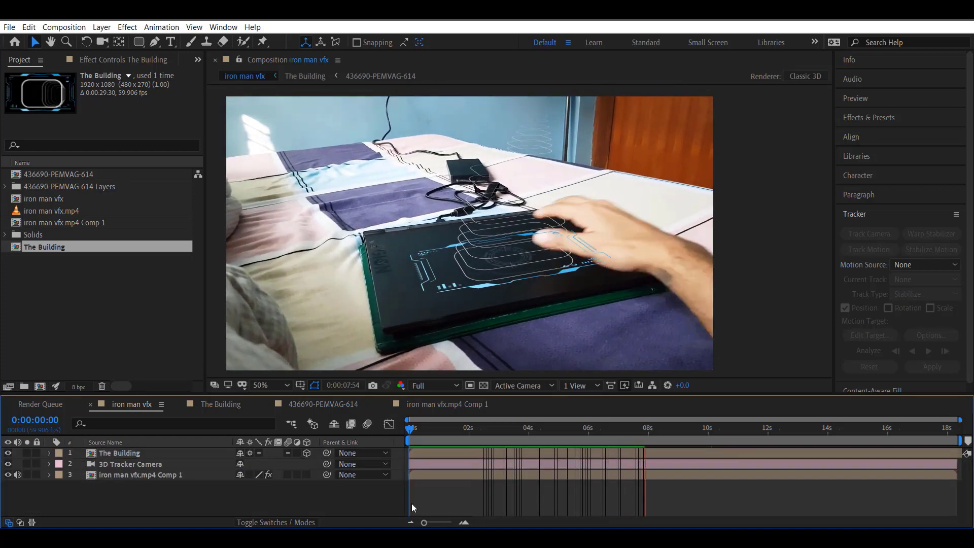
# In The Building composition, add position keyframes to Shape Layers 2 through 17 at 0:00:08:38
pyautogui.moveTo(668, 433); pyautogui.dragTo(668, 435)
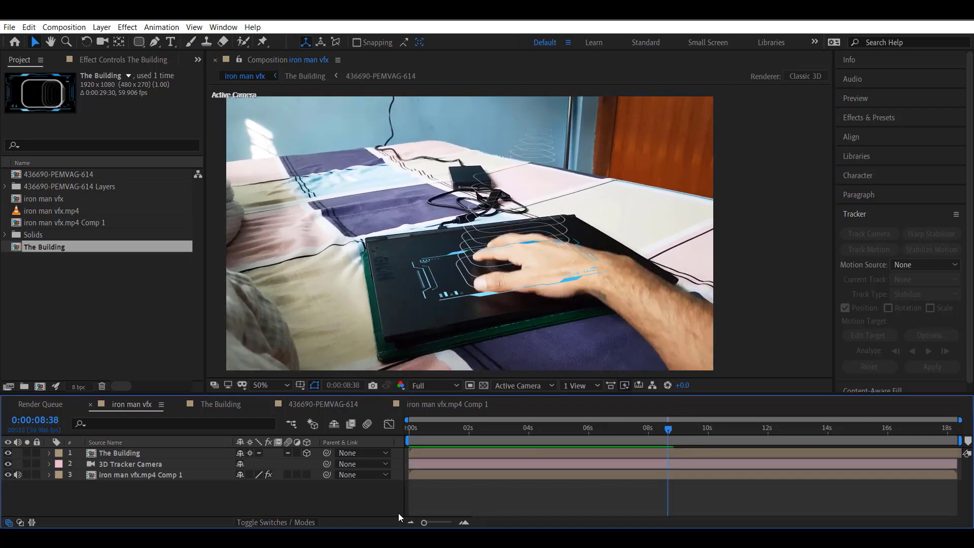
pyautogui.click(223, 405)
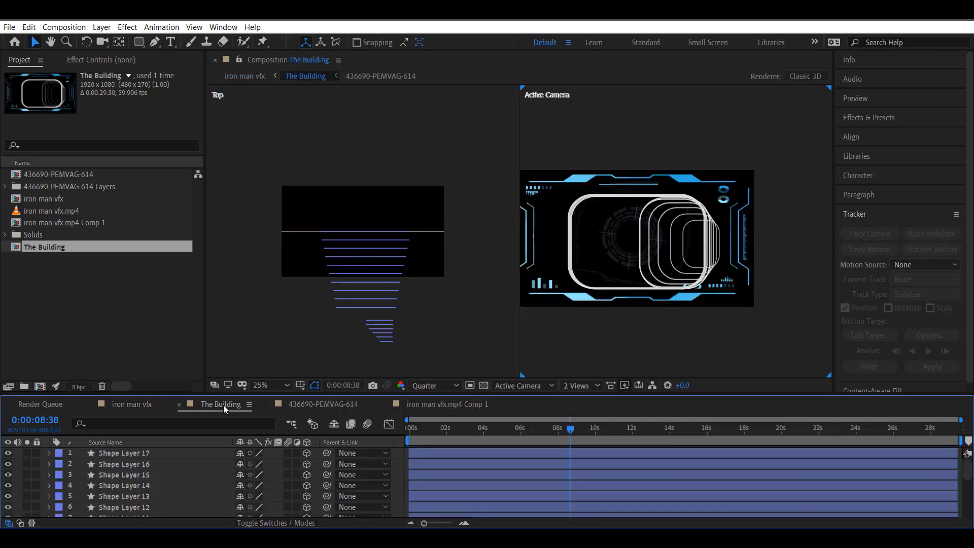
pyautogui.keyDown('shift'); pyautogui.click(129, 453); pyautogui.keyUp('shift')
pyautogui.press('p')
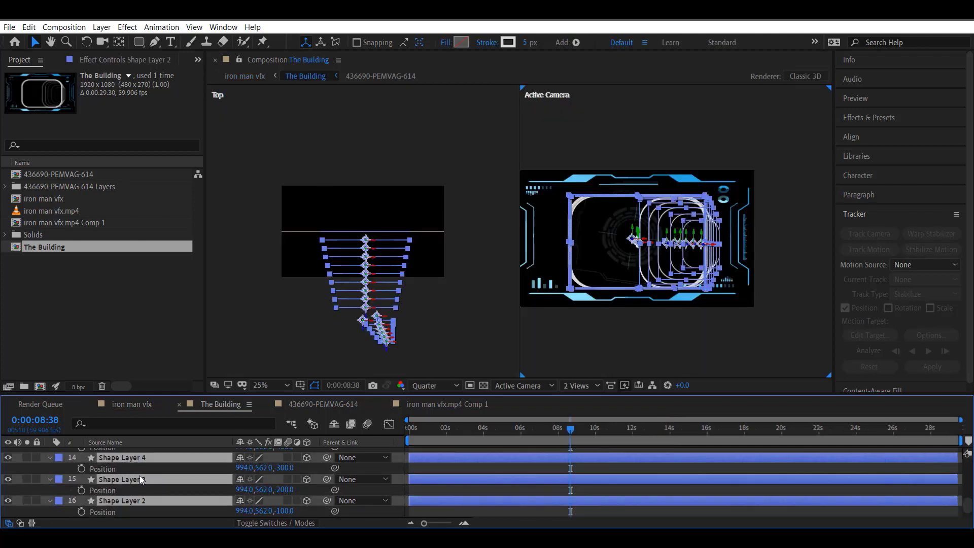
pyautogui.scroll(10, 137, 480)
pyautogui.hotkey('alt', 'shift', 'p')
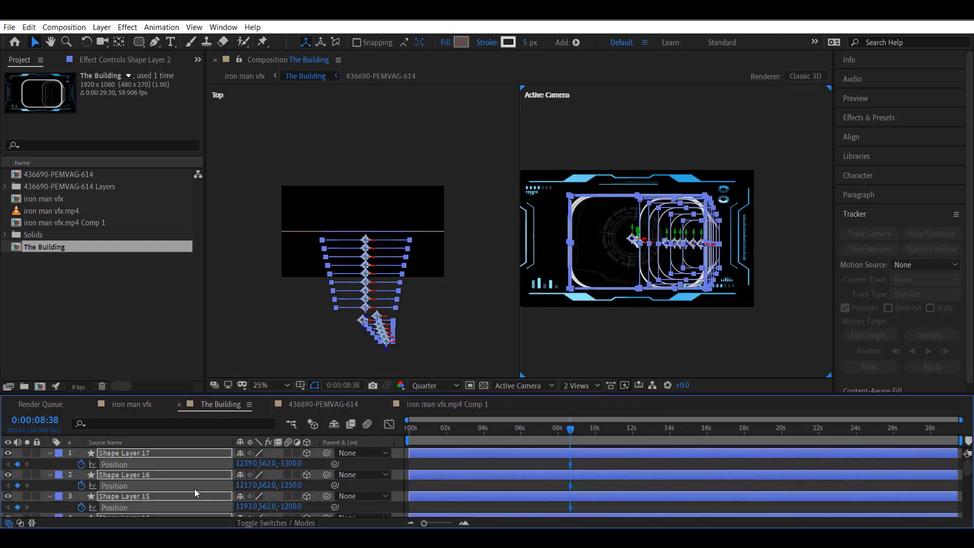
# Move the shape layers' position keyframes to 0:00:10:43
pyautogui.scroll(-10, 526, 477)
pyautogui.scroll(10, 584, 492)
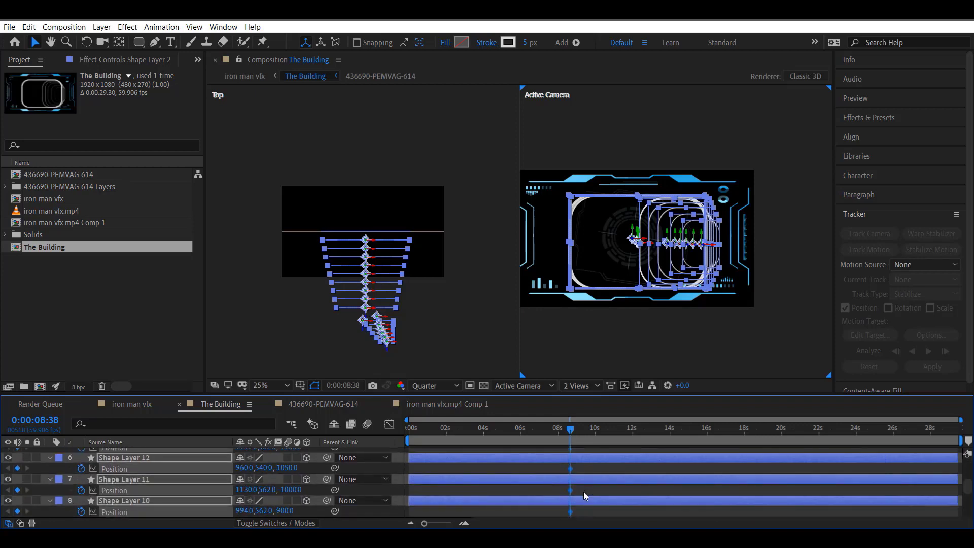
pyautogui.moveTo(607, 465); pyautogui.dragTo(610, 465)
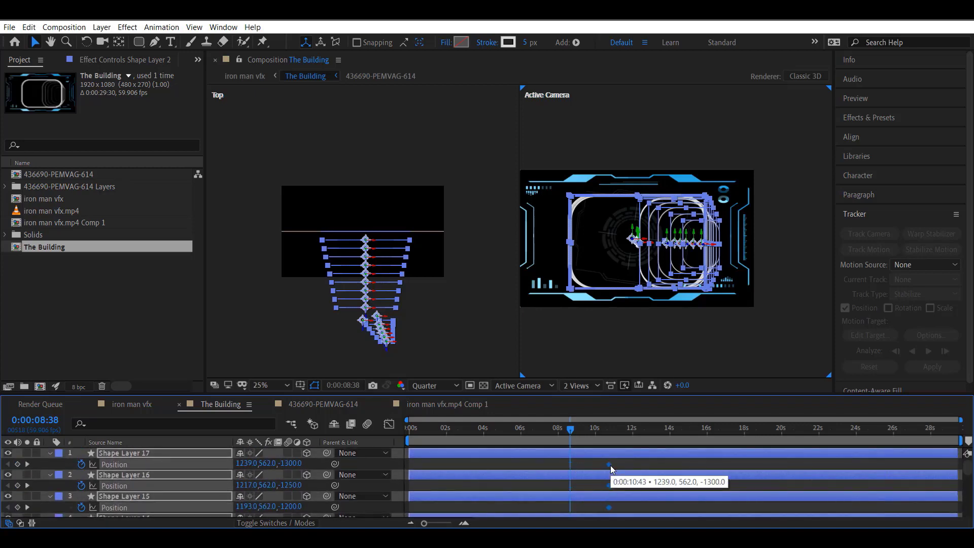
# Set the Z position of Shape Layers 17, 16 and 15 to 0 at 0:00:08:38
pyautogui.click(291, 463)
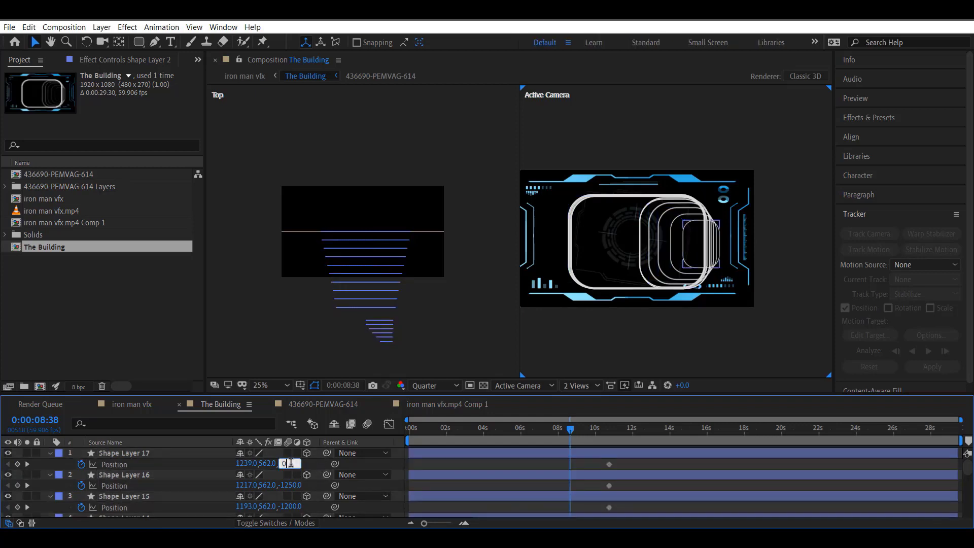
pyautogui.press('Return')
pyautogui.click(289, 485)
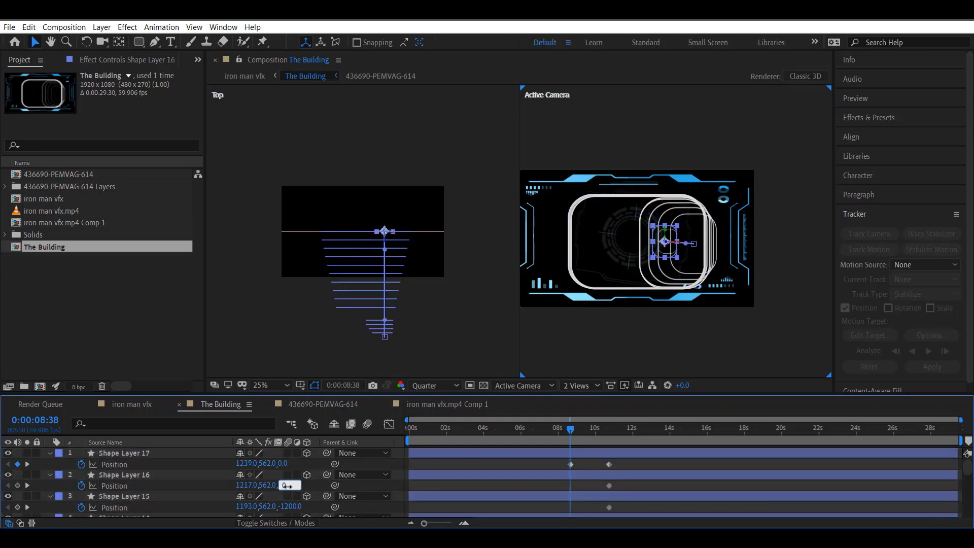
pyautogui.write('0')
pyautogui.press('Return')
pyautogui.scroll(-1, 292, 479)
pyautogui.write('0')
pyautogui.press('Return')
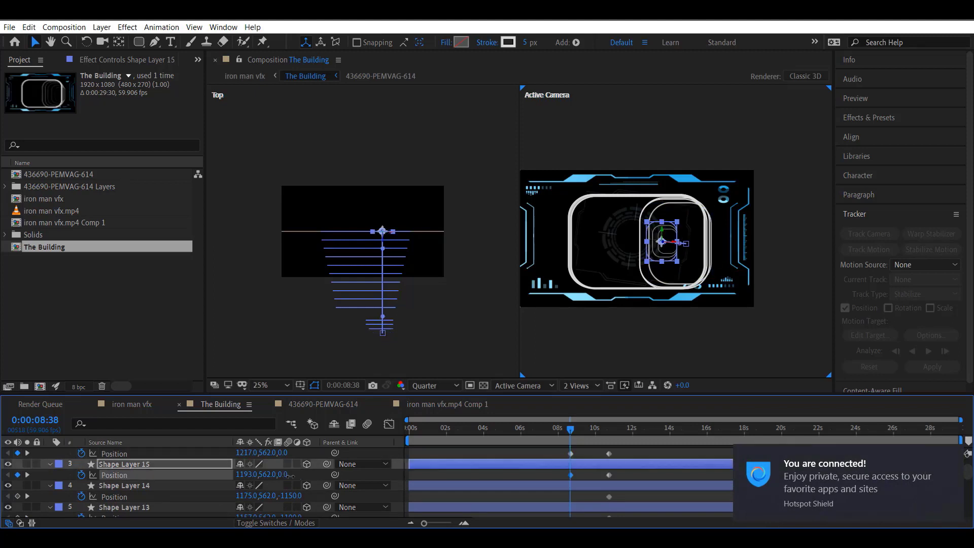
# Set the Z position of Shape Layers 14, 13 and 12 to 0 at 0:00:08:38
pyautogui.click(287, 496)
pyautogui.write('0')
pyautogui.press('Return')
pyautogui.scroll(-1, 290, 498)
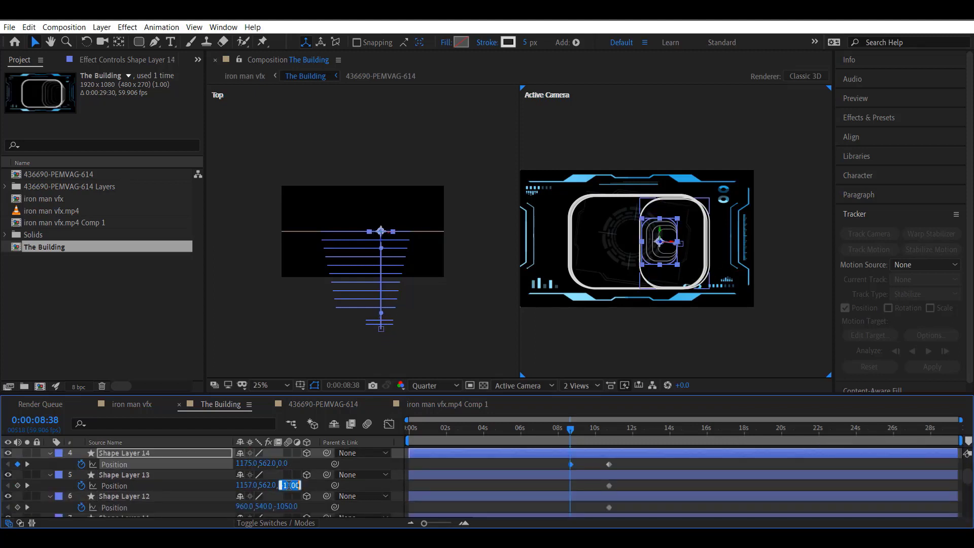
pyautogui.write('0')
pyautogui.press('Return')
pyautogui.scroll(-1, 290, 485)
pyautogui.write('0')
pyautogui.press('Return')
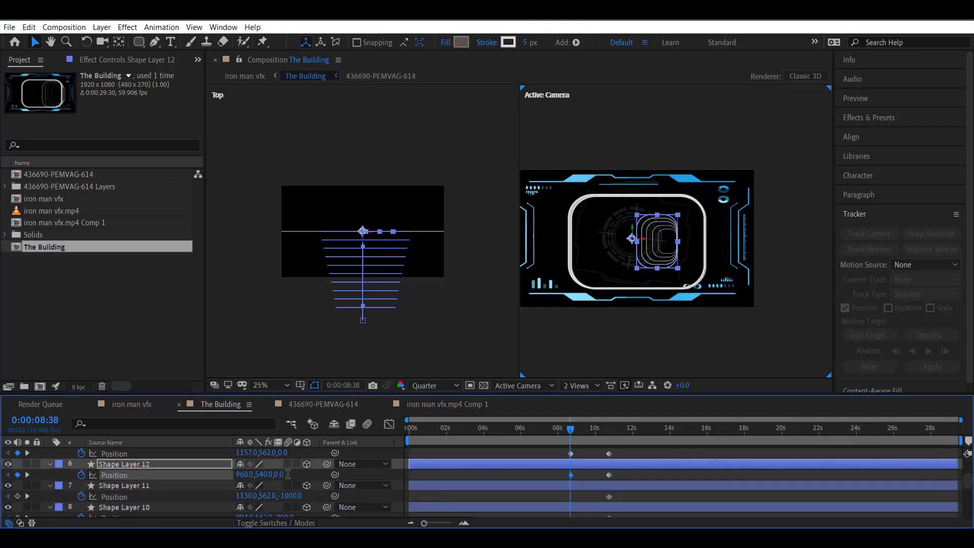
# Set the Z position of Shape Layers 11, 10 and 9 to 0 at 0:00:08:38
pyautogui.scroll(-1, 289, 465)
pyautogui.press('Return')
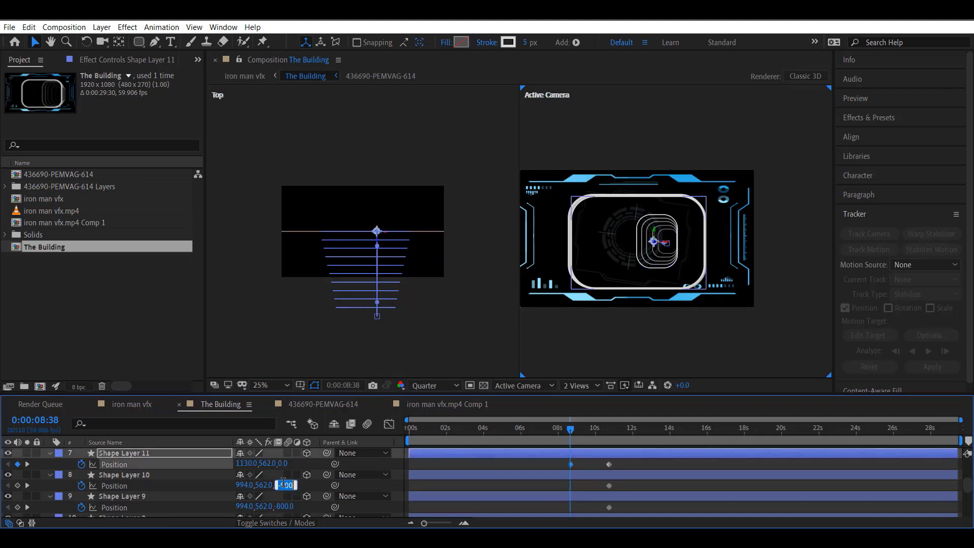
pyautogui.click(284, 484)
pyautogui.write('0')
pyautogui.press('Return')
pyautogui.write('0')
pyautogui.press('Return')
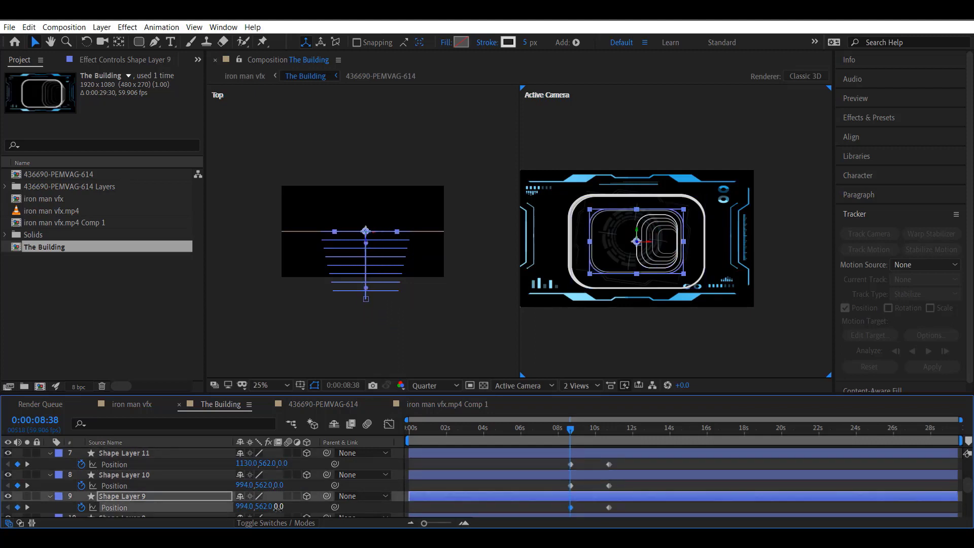
# Set the Z position of Shape Layers 8, 7 and 6 to 0 at 0:00:08:38
pyautogui.scroll(-1, 281, 503)
pyautogui.write('0')
pyautogui.press('Return')
pyautogui.scroll(-1, 282, 491)
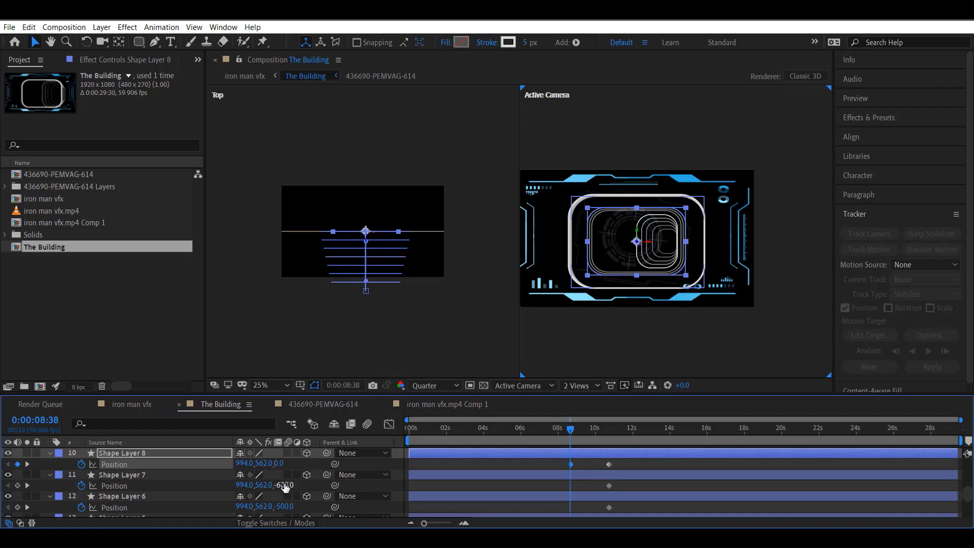
pyautogui.click(284, 485)
pyautogui.write('0')
pyautogui.press('Return')
pyautogui.scroll(-1, 285, 486)
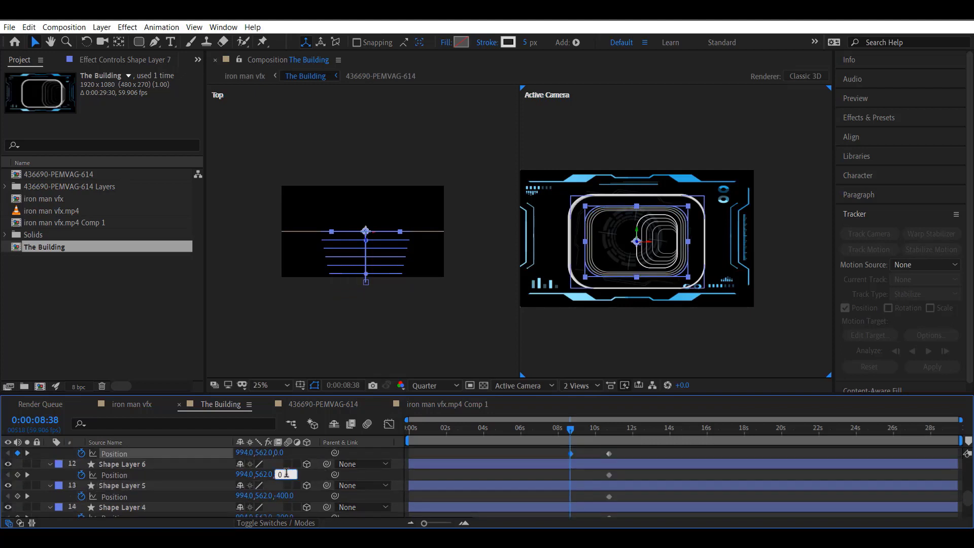
pyautogui.click(286, 473)
pyautogui.write('0')
pyautogui.press('Return')
# Set the Z position of Shape Layers 5, 4, 3 and 2 to 0 at 0:00:08:38
pyautogui.click(281, 496)
pyautogui.write('0')
pyautogui.press('Return')
pyautogui.scroll(-1, 281, 490)
pyautogui.click(281, 485)
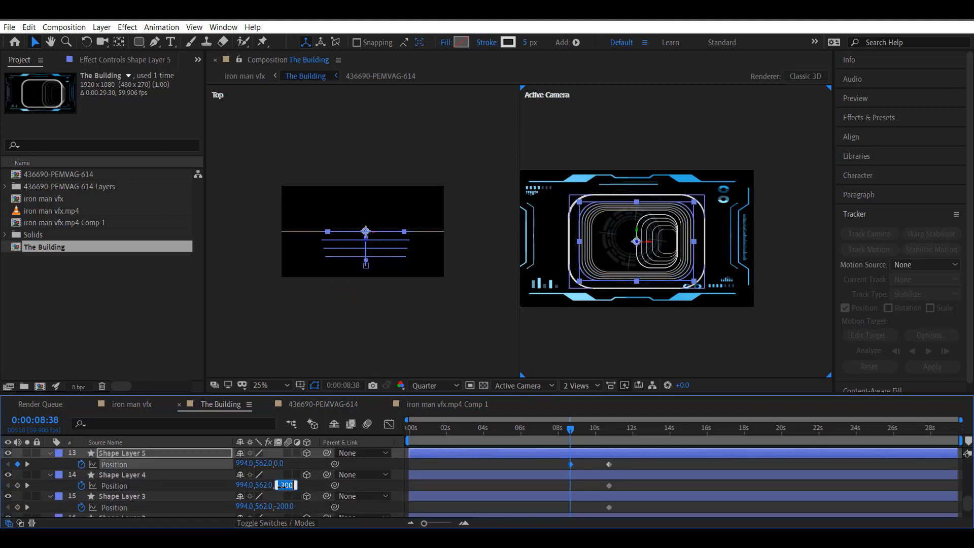
pyautogui.press('Return')
pyautogui.scroll(-1, 285, 485)
pyautogui.write('0')
pyautogui.press('Return')
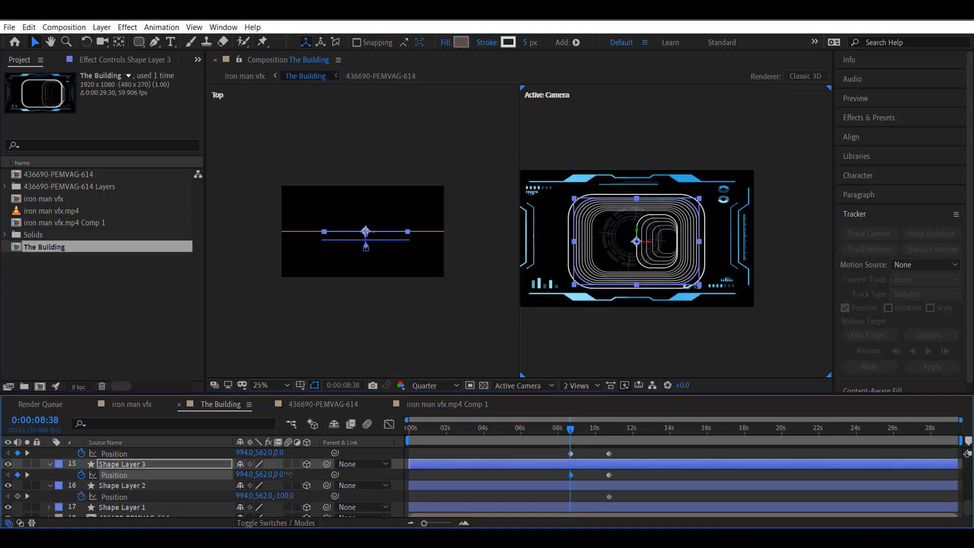
pyautogui.write('0')
pyautogui.press('Return')
pyautogui.scroll(-1, 281, 497)
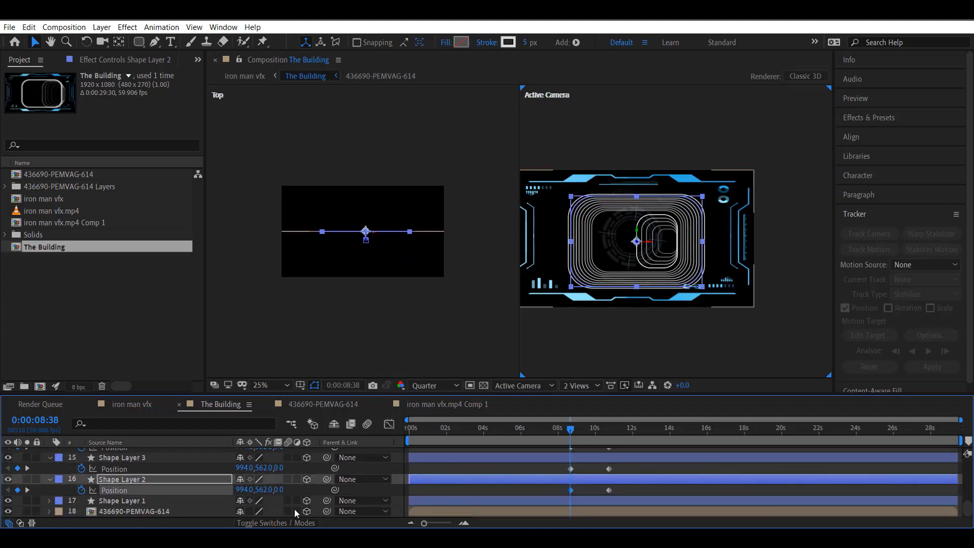
# Go to 0:00:09:06 in the iron man vfx composition and move the shape layers' ending position keyframes in The Building to that time
pyautogui.scroll(10, 309, 482)
pyautogui.click(136, 404)
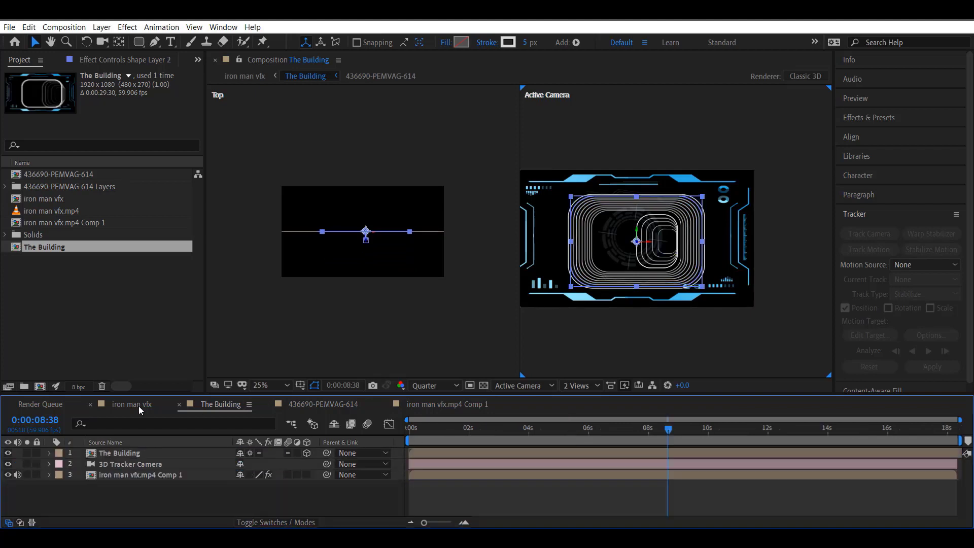
pyautogui.moveTo(669, 429)
pyautogui.mouseDown()
pyautogui.moveTo(723, 432)
pyautogui.moveTo(684, 436)
pyautogui.mouseUp()
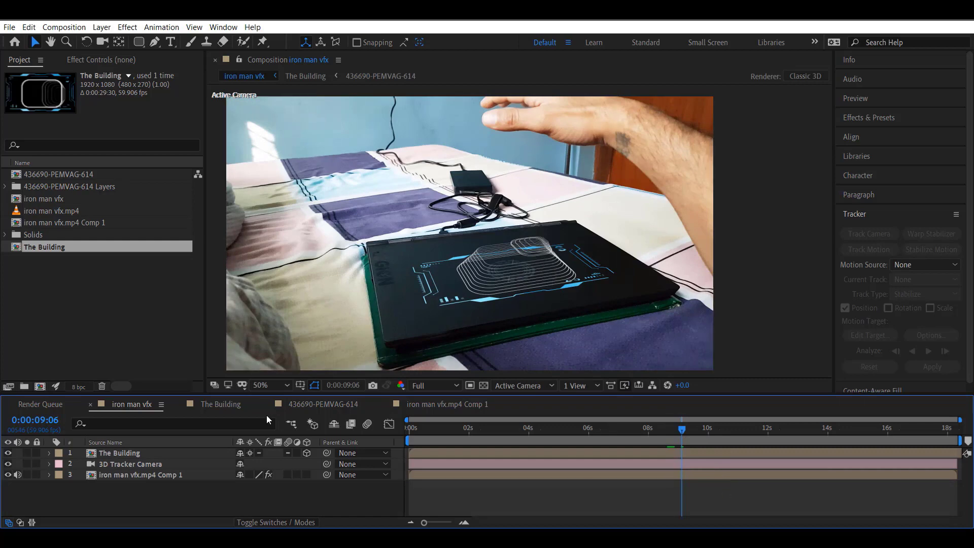
pyautogui.click(217, 405)
pyautogui.moveTo(626, 459); pyautogui.dragTo(583, 469)
pyautogui.scroll(1, 601, 493)
pyautogui.scroll(8, 601, 493)
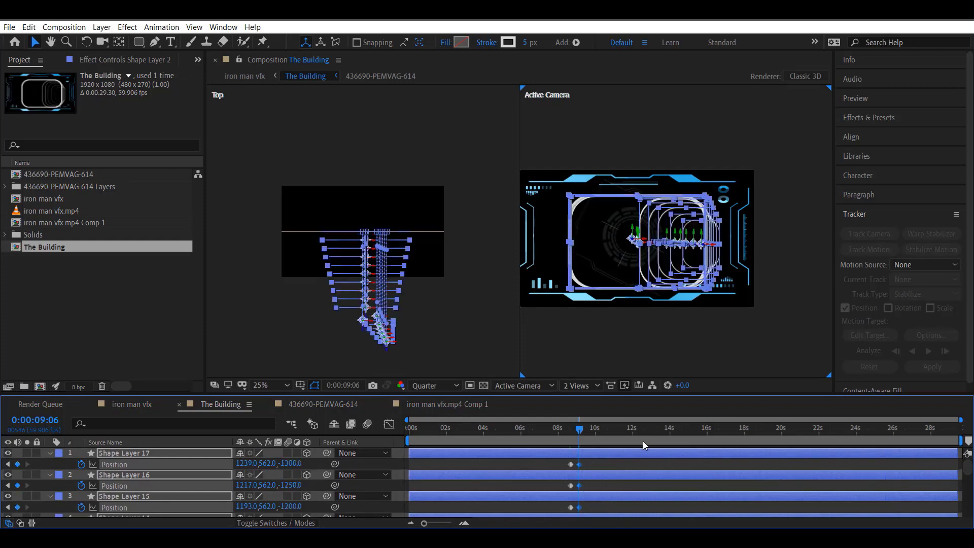
# Add a 3D null object to The Building at 0:00:10:44 and parent the shape layers to it
pyautogui.click(132, 404)
pyautogui.moveTo(665, 427); pyautogui.dragTo(733, 438)
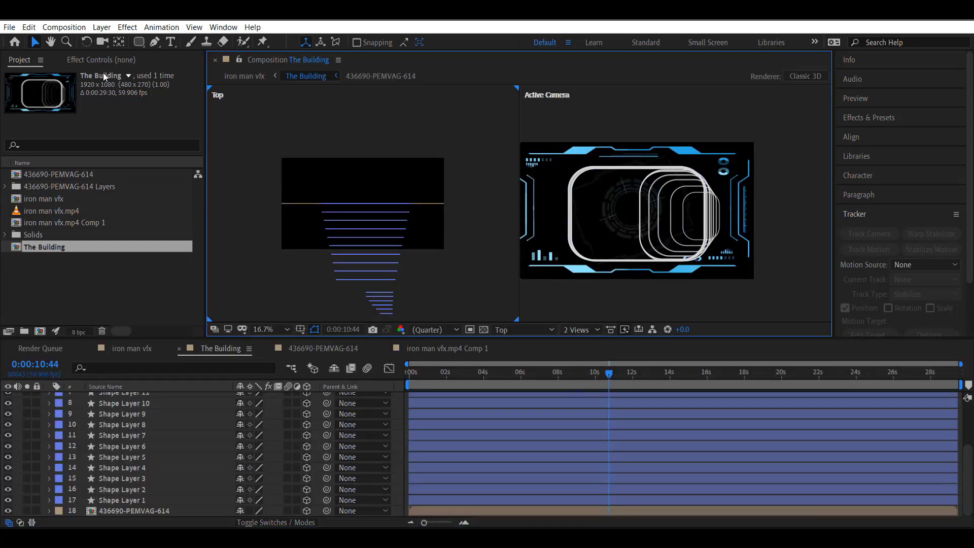
pyautogui.click(101, 27)
pyautogui.moveTo(117, 40)
pyautogui.click(325, 90)
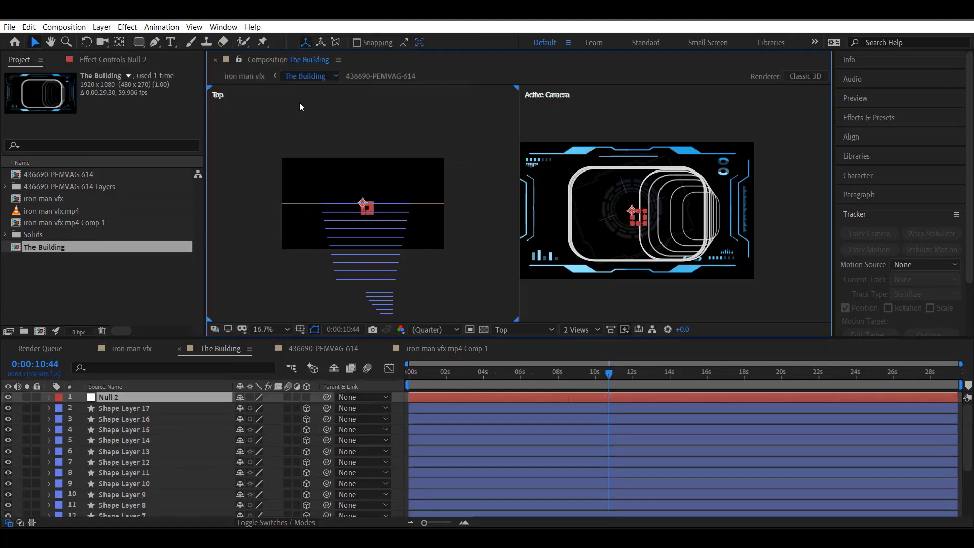
pyautogui.click(307, 397)
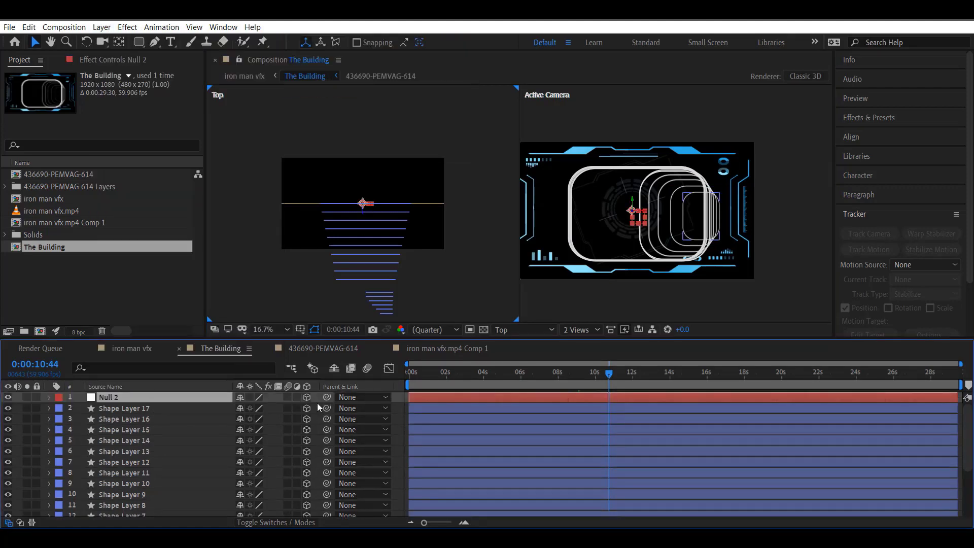
pyautogui.click(129, 410)
pyautogui.scroll(-5, 126, 455)
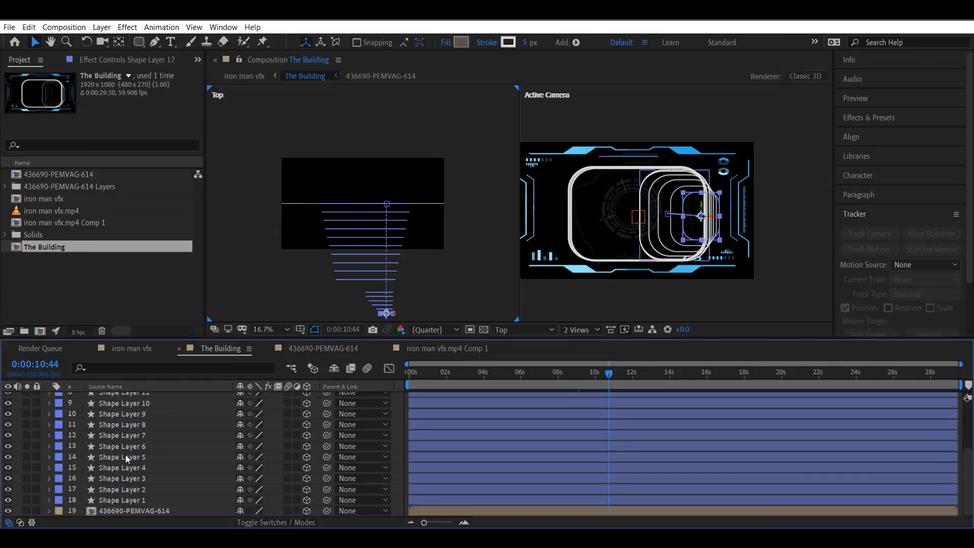
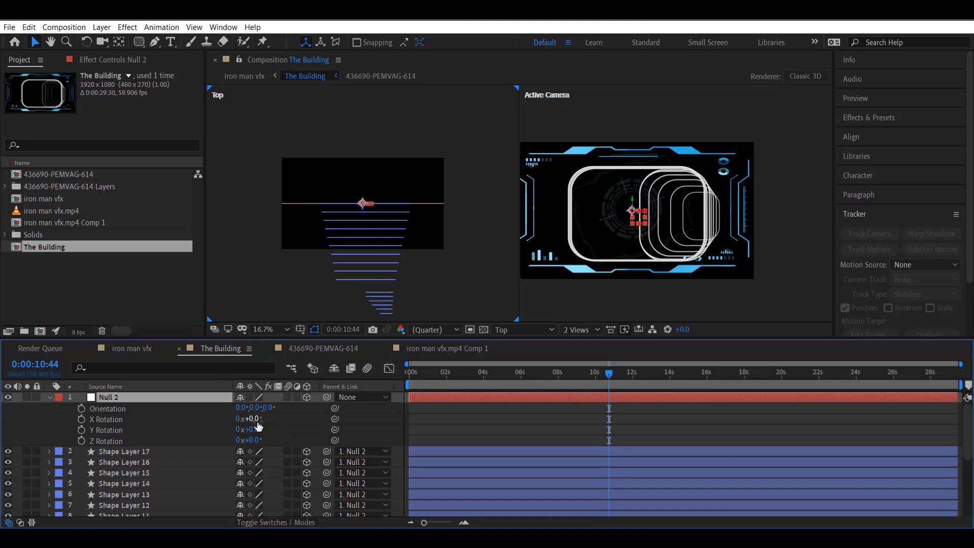
pyautogui.moveTo(252, 419); pyautogui.dragTo(277, 441)
pyautogui.hotkey('ctrl', 'z')
pyautogui.hotkey('ctrl', 'z')
pyautogui.hotkey('ctrl', 'z')
# Keyframe the null's Z Rotation at 0:00:10:44 and set it to 4 full turns at 0:00:14:00
pyautogui.click(81, 441)
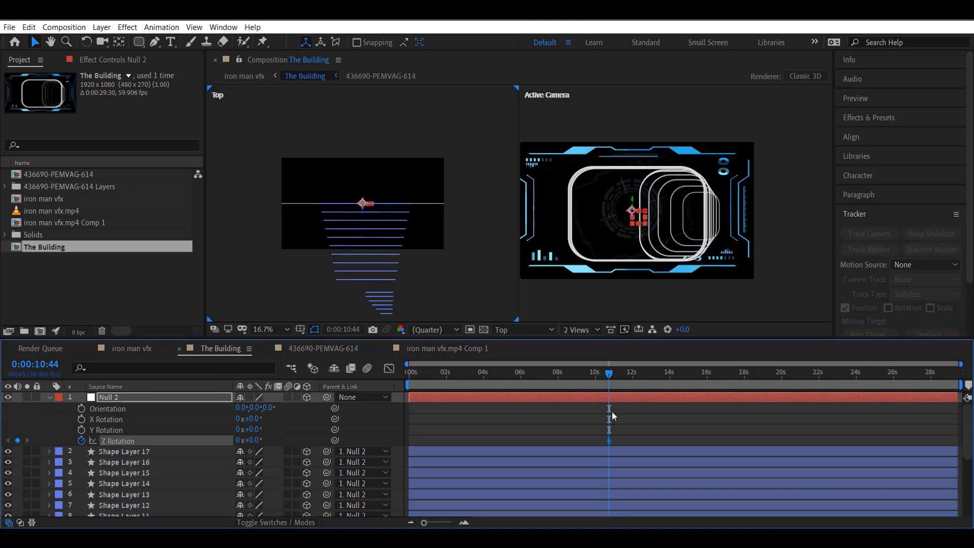
pyautogui.moveTo(608, 375); pyautogui.dragTo(668, 388)
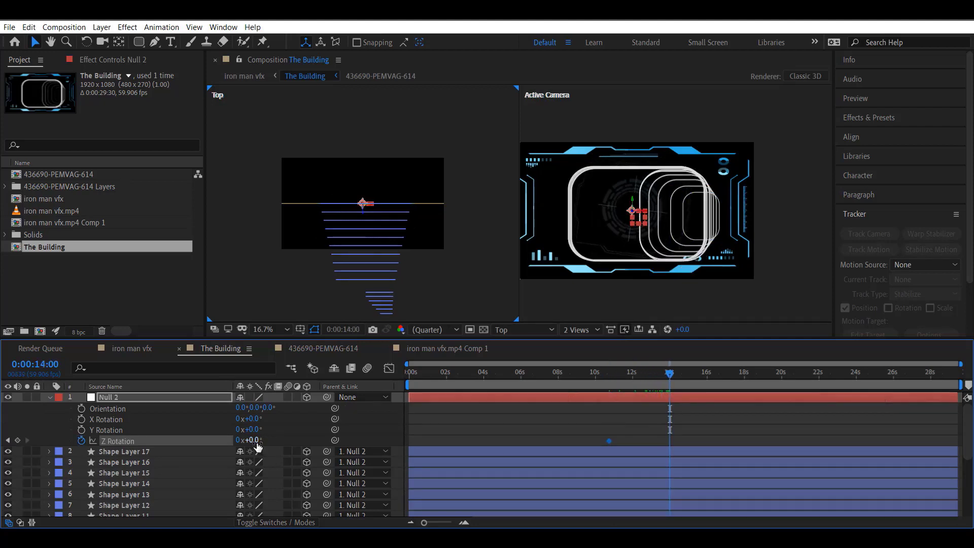
pyautogui.click(240, 440)
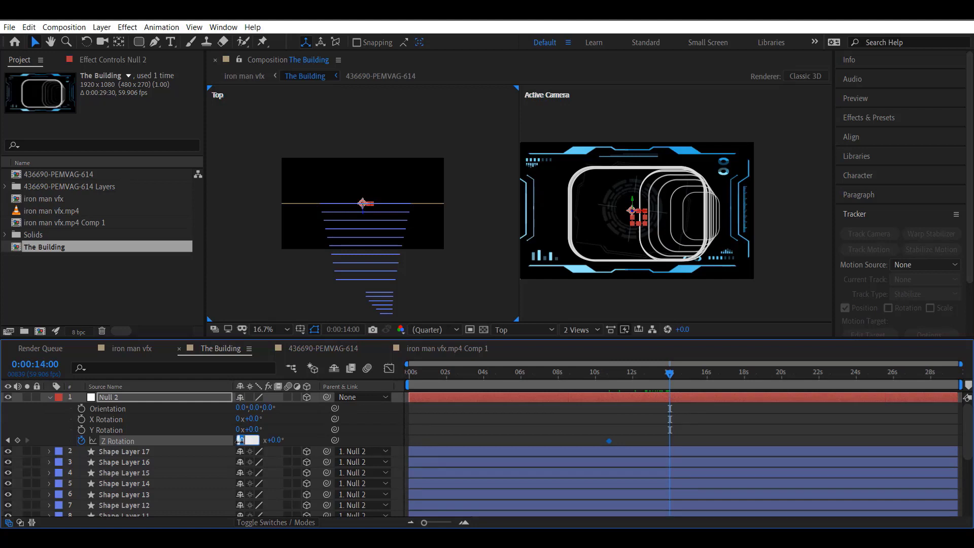
pyautogui.press('Return')
# Apply Easy Ease to both of the null's Z Rotation keyframes
pyautogui.rightClick(668, 442)
pyautogui.moveTo(698, 435)
pyautogui.click(577, 467)
pyautogui.moveTo(625, 435); pyautogui.dragTo(609, 445)
pyautogui.rightClick(609, 442)
pyautogui.moveTo(664, 433)
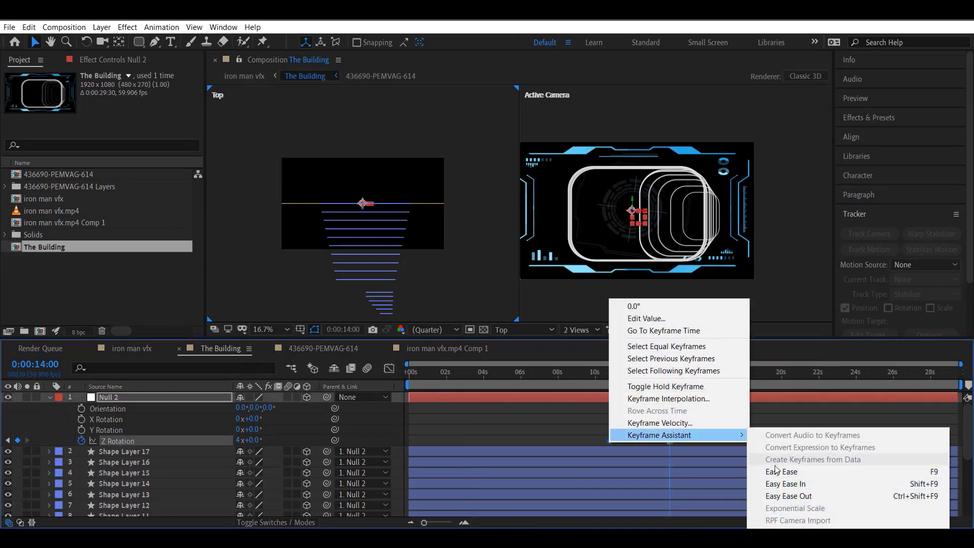
pyautogui.click(777, 472)
# Shape the Z Rotation speed curve in the Graph Editor so the spin starts fast and slows down gradually
pyautogui.click(390, 371)
pyautogui.moveTo(660, 491); pyautogui.dragTo(614, 490)
pyautogui.click(390, 368)
# Play back the iron man vfx composition from around 0:00:09:50 to check the structure's rise and spin
pyautogui.click(122, 350)
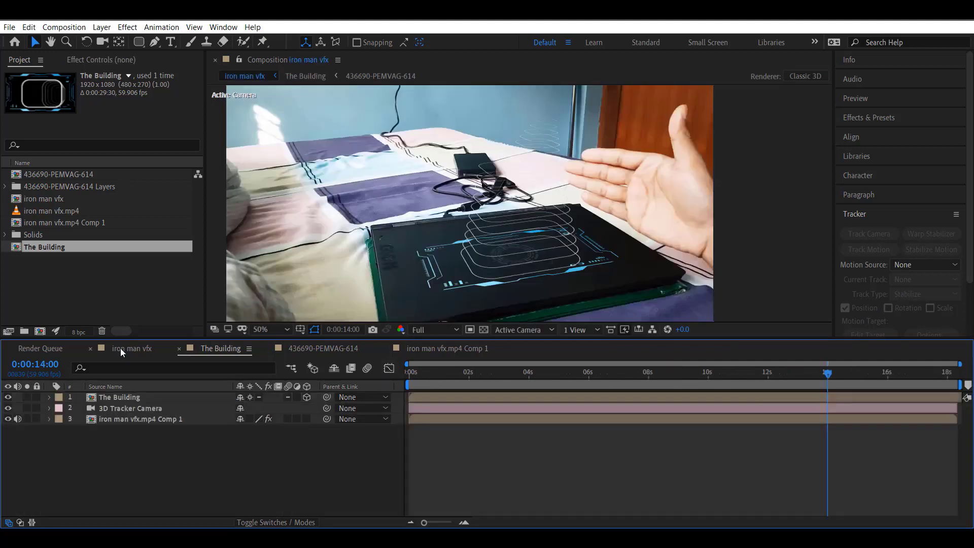
pyautogui.moveTo(824, 376); pyautogui.dragTo(703, 375)
pyautogui.press('space')
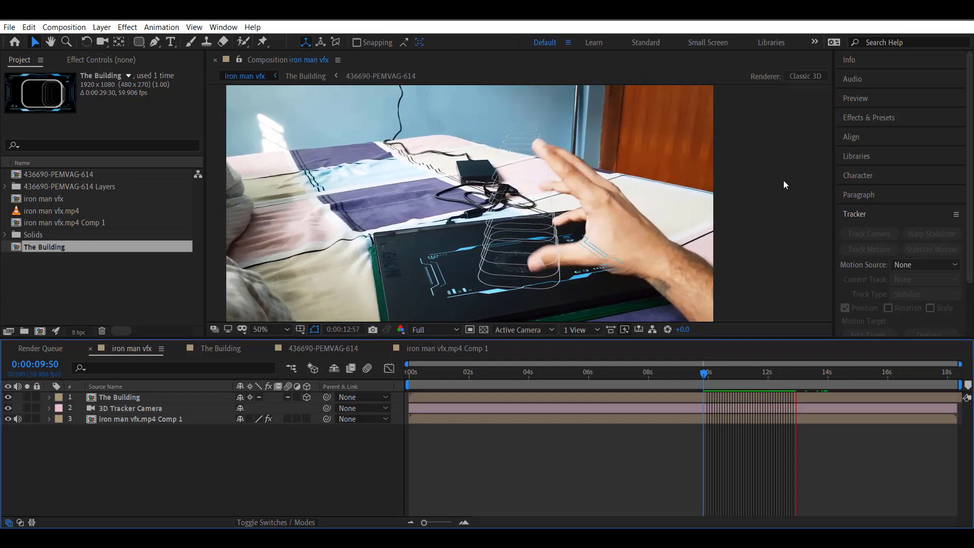
pyautogui.moveTo(807, 376); pyautogui.dragTo(705, 375)
pyautogui.click(705, 376)
pyautogui.press('space')
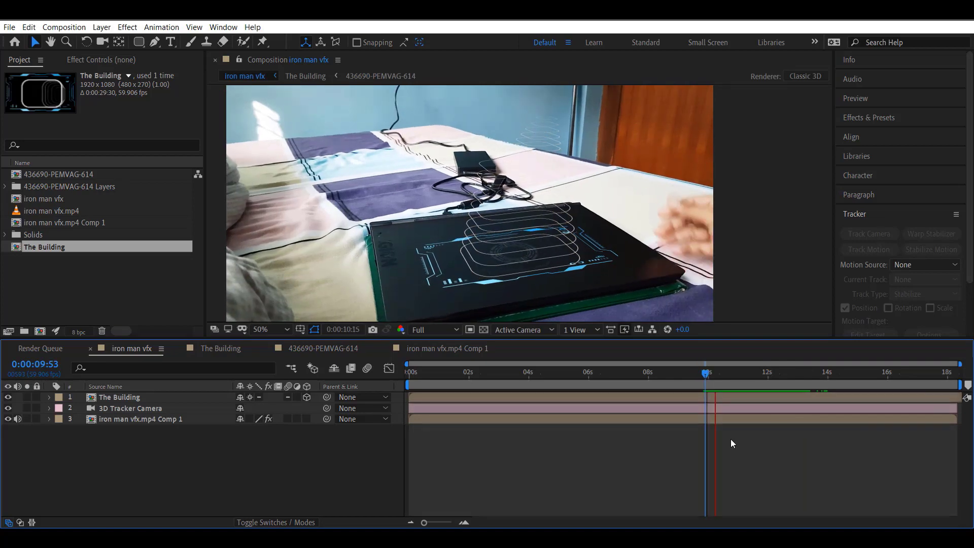
# Move the null's ending Z Rotation keyframe in The Building to about 12.5 seconds and steepen the start of its speed curve
pyautogui.click(735, 376)
pyautogui.click(216, 348)
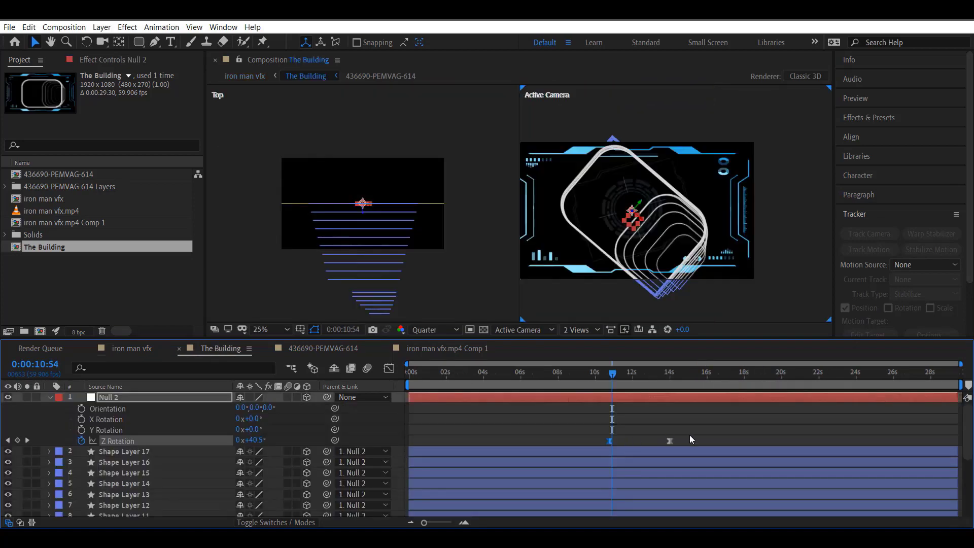
pyautogui.moveTo(670, 441); pyautogui.dragTo(641, 446)
pyautogui.click(389, 368)
pyautogui.moveTo(424, 523); pyautogui.dragTo(449, 524)
pyautogui.moveTo(686, 493); pyautogui.dragTo(667, 495)
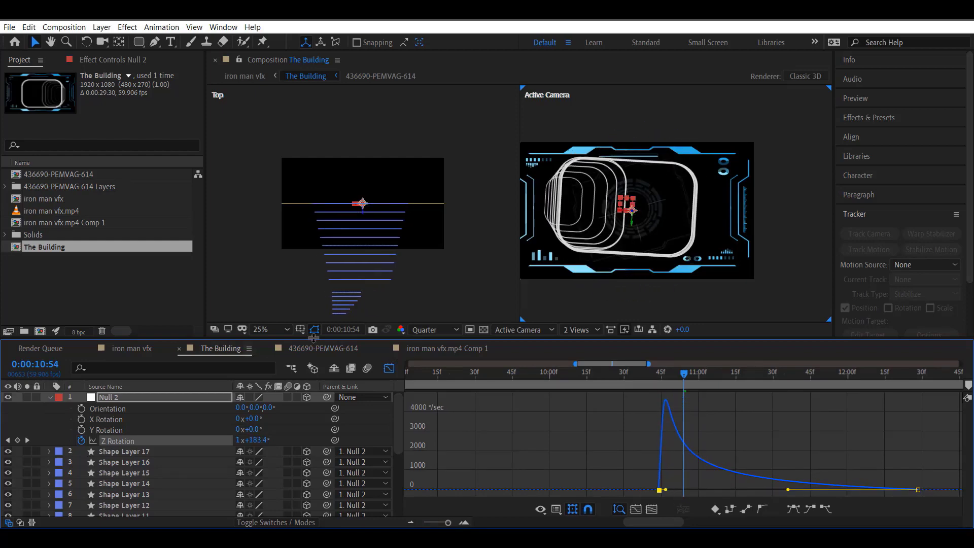
pyautogui.click(389, 369)
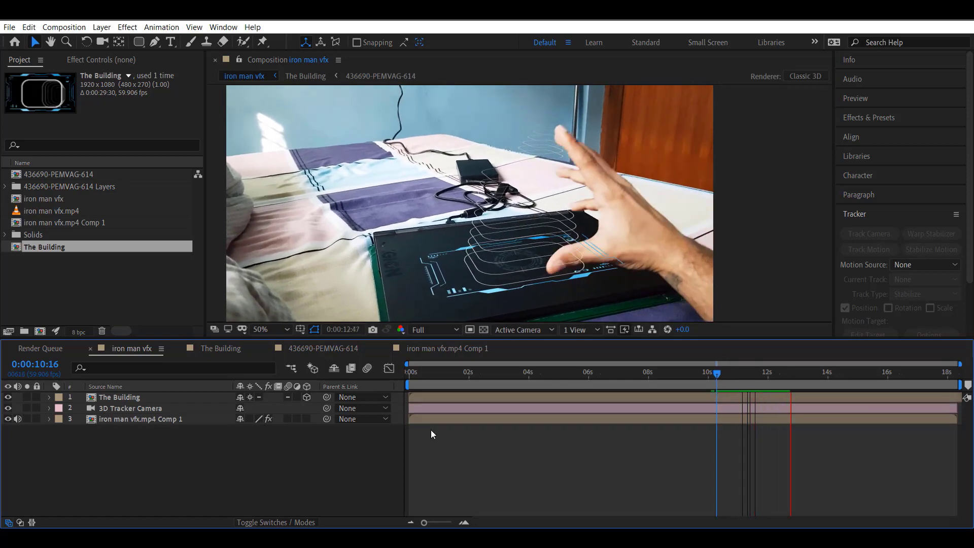
# Add a 3D null object to The Building, starting at 0:00:12:53, and reveal its Scale property
pyautogui.moveTo(804, 376)
pyautogui.mouseDown()
pyautogui.moveTo(789, 376)
pyautogui.moveTo(800, 378)
pyautogui.mouseUp()
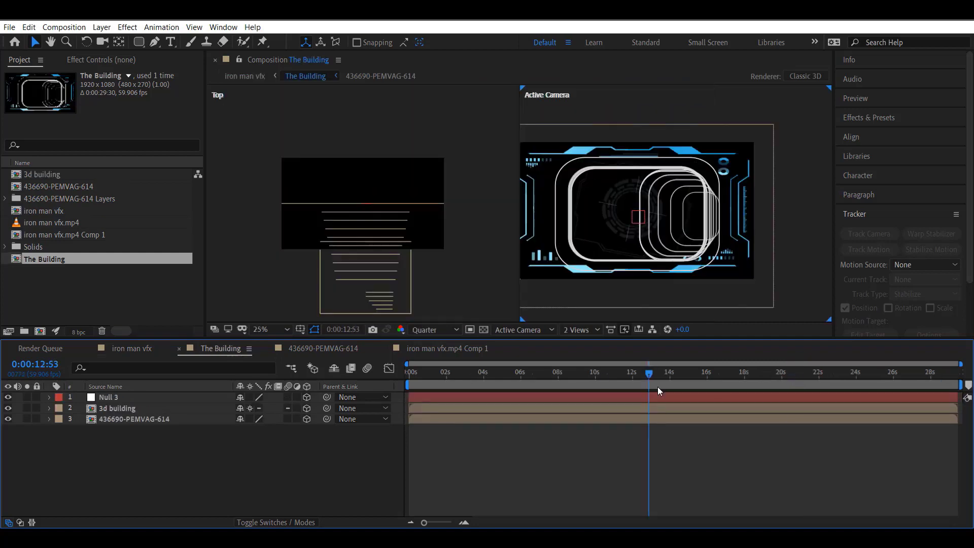
pyautogui.hotkey('ctrl', 'alt', 'shift', 'y')
pyautogui.hotkey('alt', '[')
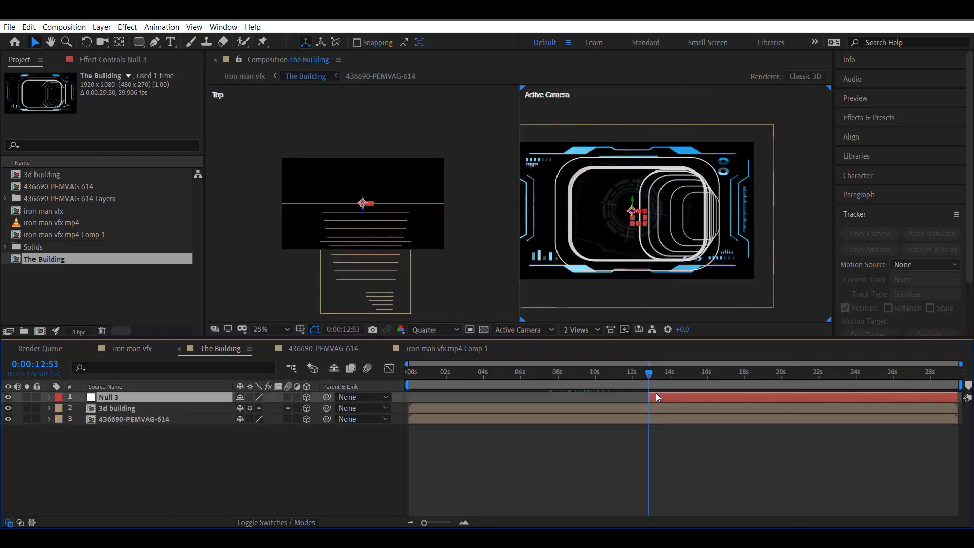
pyautogui.press('s')
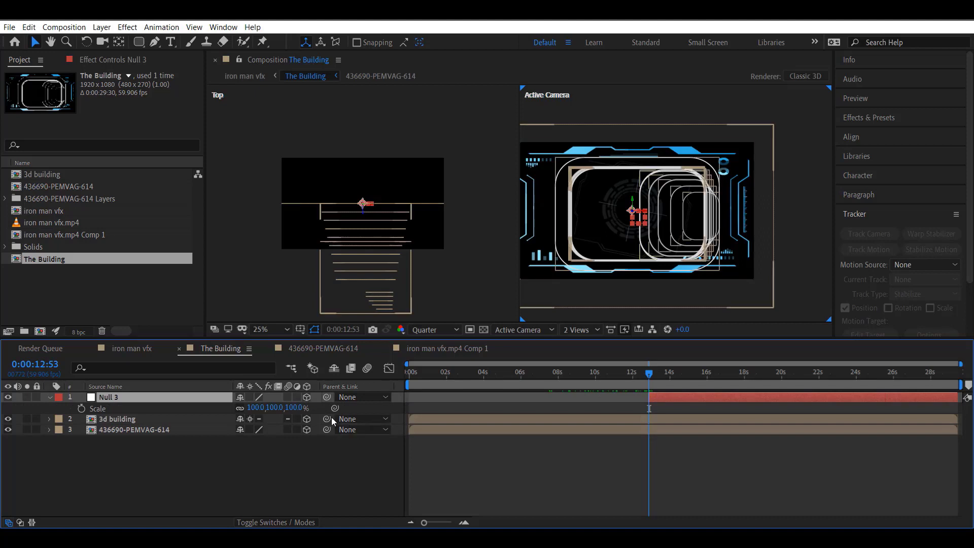
# Try parenting the 3d building layer to Null 3 and undo the link
pyautogui.moveTo(328, 419); pyautogui.dragTo(199, 396)
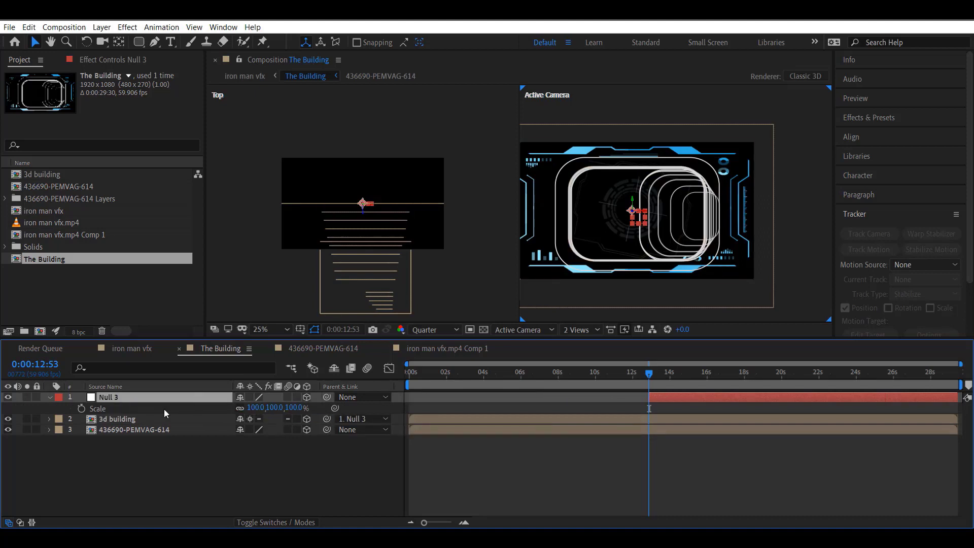
pyautogui.hotkey('ctrl', 'z')
pyautogui.scroll(4, 366, 225)
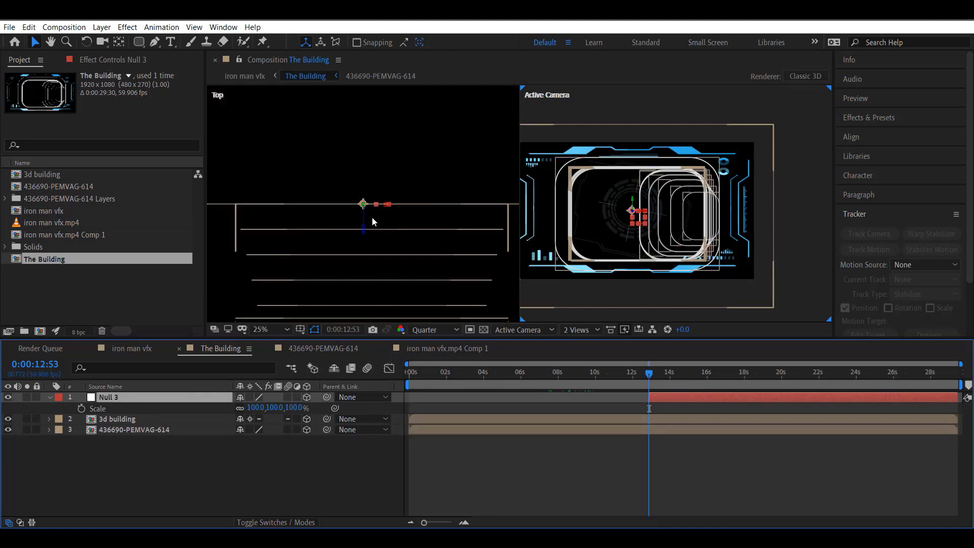
# Move Null 3 along its Z axis to the structure in the Top view and parent the 3d building layer to it
pyautogui.moveTo(362, 220); pyautogui.dragTo(367, 276)
pyautogui.moveTo(327, 419); pyautogui.dragTo(167, 397)
# Animate Null 3's Scale shrinking from 100% at 0:00:12:53 to a much smaller size at 0:00:13:05
pyautogui.click(81, 408)
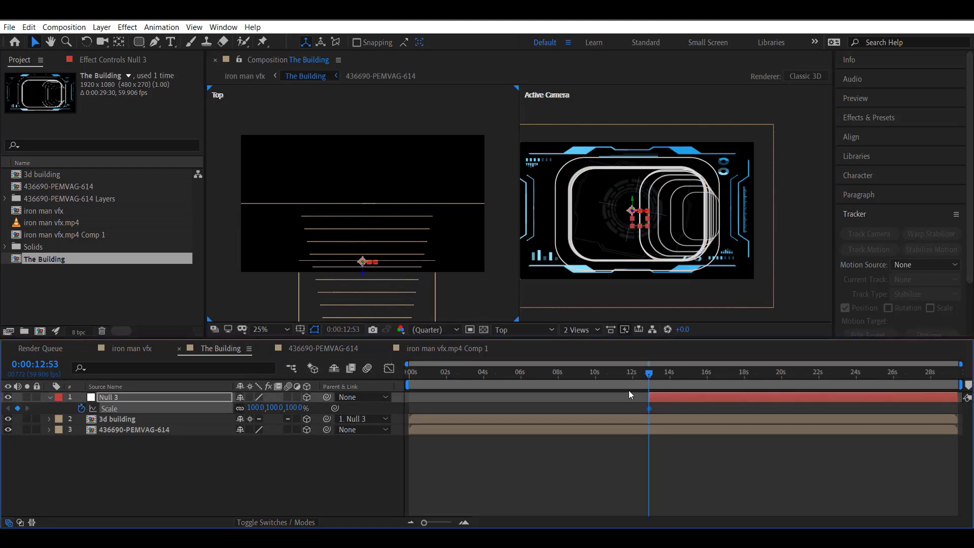
pyautogui.moveTo(650, 376); pyautogui.dragTo(653, 382)
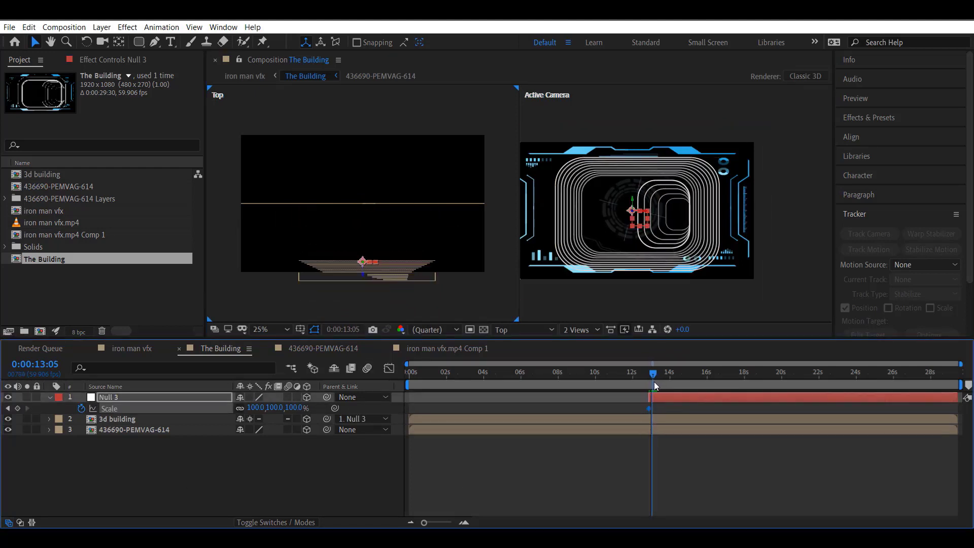
pyautogui.click(653, 381)
pyautogui.moveTo(293, 409); pyautogui.dragTo(245, 410)
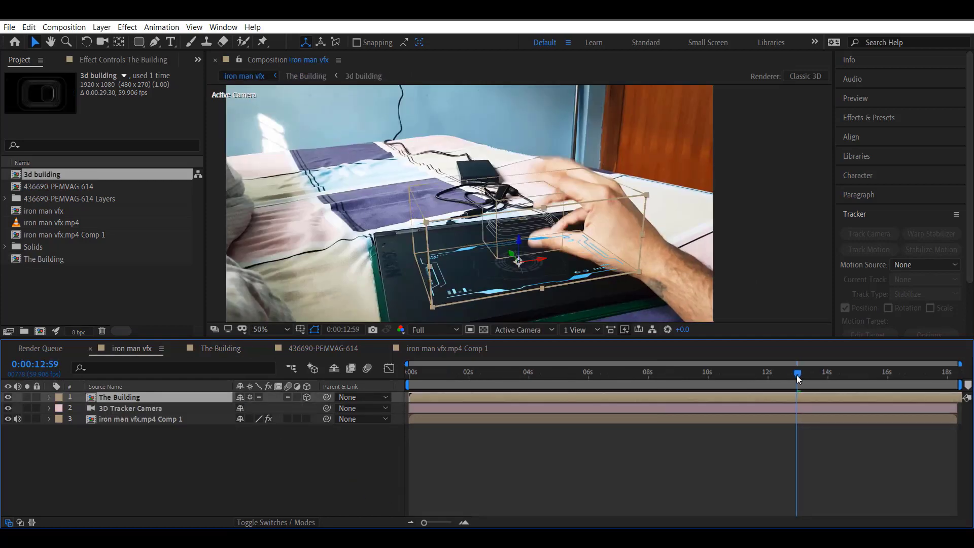
# Play back the iron man vfx composition from 0:00:12:42 to check the structure's shrinking
pyautogui.moveTo(798, 374); pyautogui.dragTo(789, 375)
pyautogui.press('space')
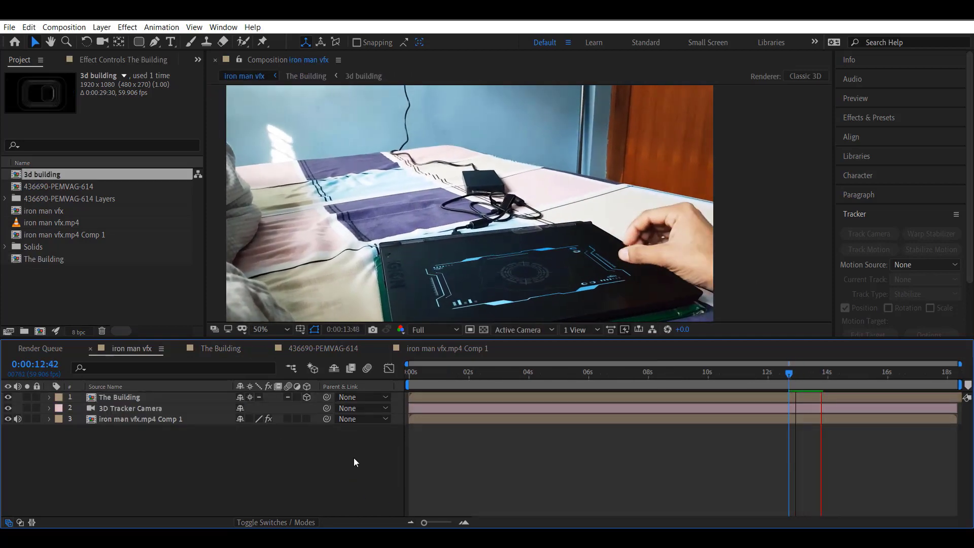
pyautogui.moveTo(854, 375); pyautogui.dragTo(829, 376)
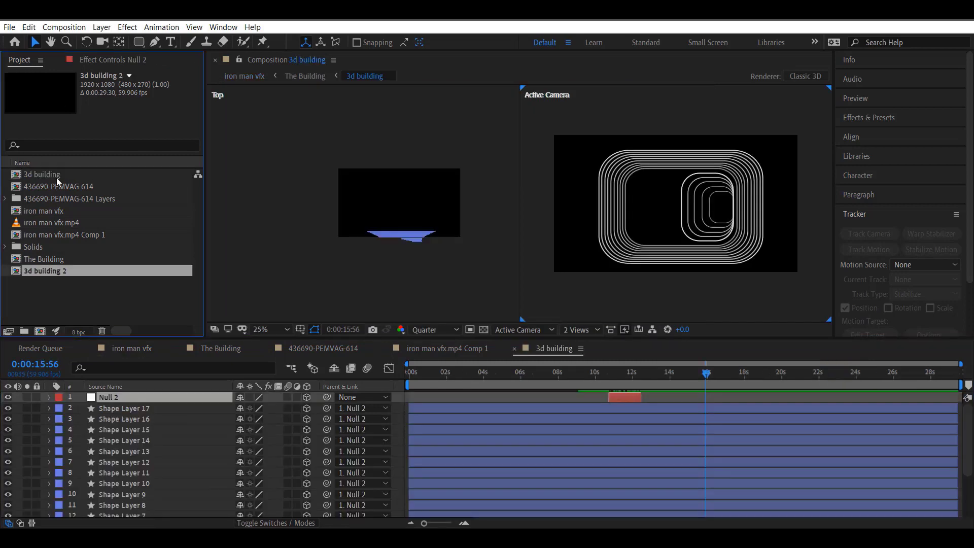
# Open the 3d building 2 composition and delete its Null 2 layer
pyautogui.click(108, 291)
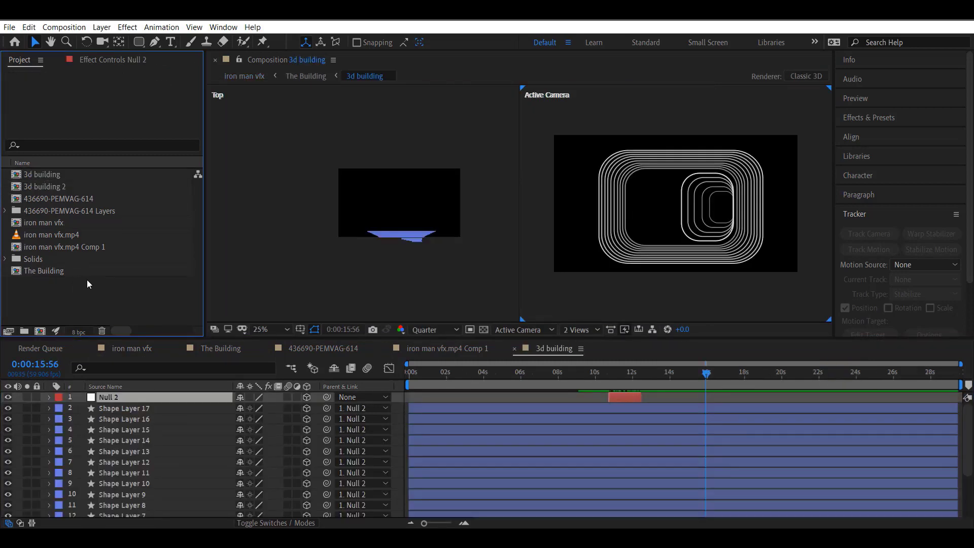
pyautogui.doubleClick(76, 185)
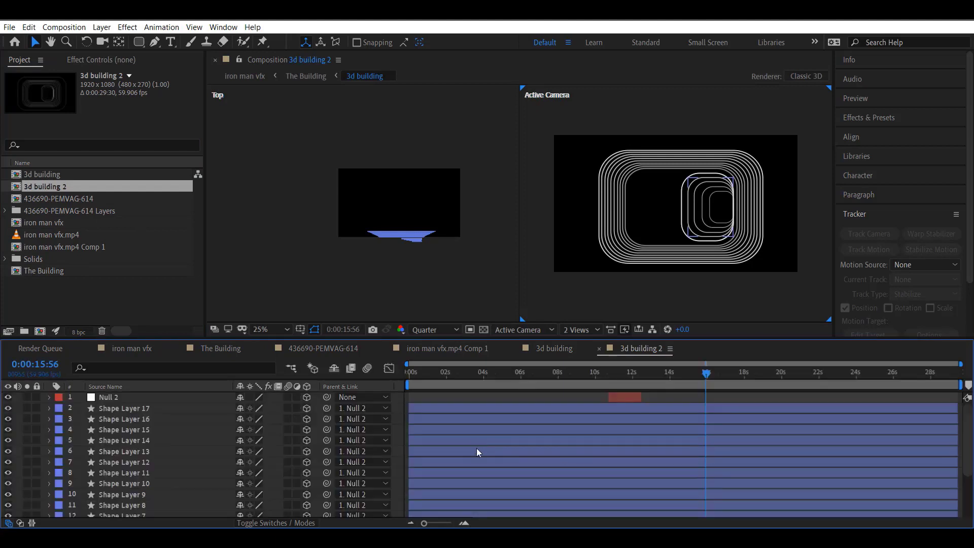
pyautogui.moveTo(704, 373)
pyautogui.mouseDown()
pyautogui.moveTo(660, 375)
pyautogui.moveTo(713, 373)
pyautogui.mouseUp()
pyautogui.click(621, 400)
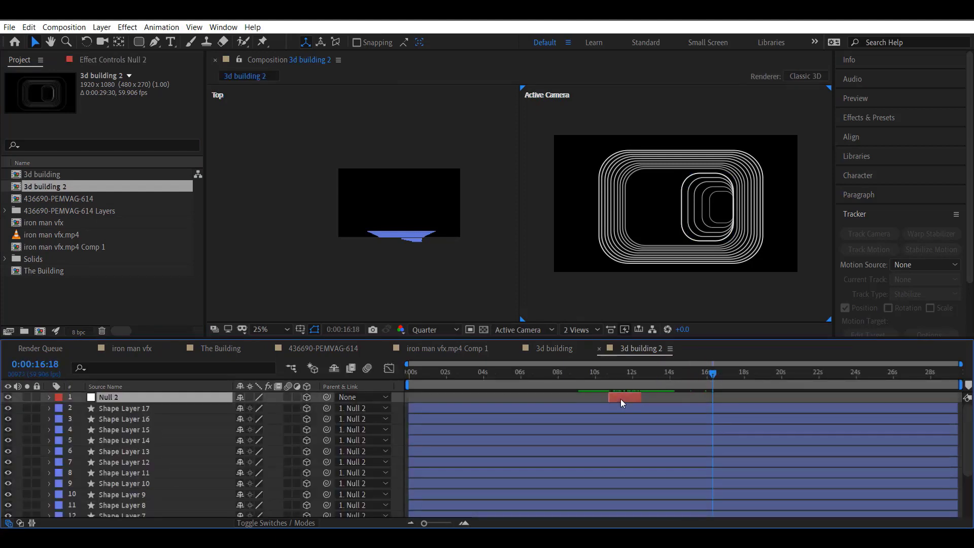
pyautogui.press('Delete')
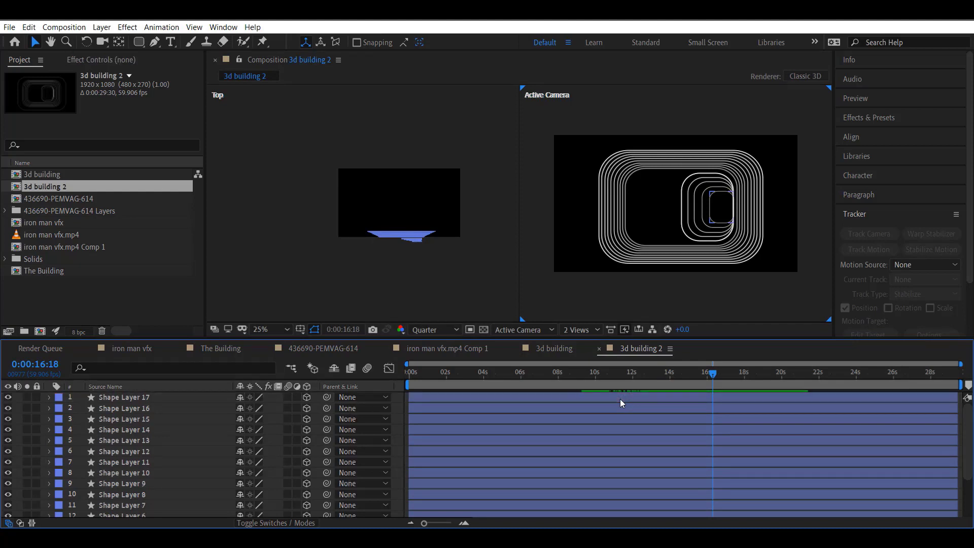
# Remove the Position keyframes from all shape layers in 3d building 2 at 0:00:16:18 and collapse their properties
pyautogui.click(620, 399)
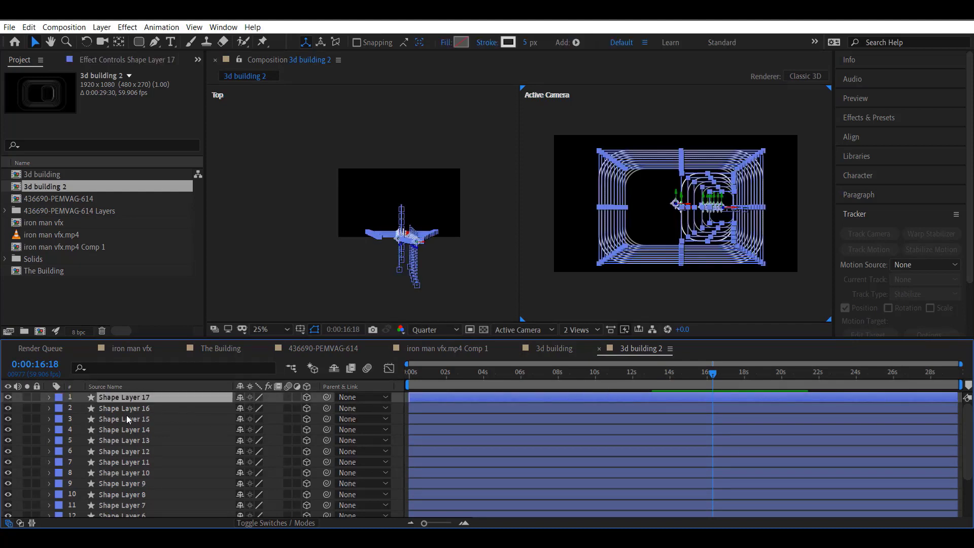
pyautogui.hotkey('ctrl', 'a')
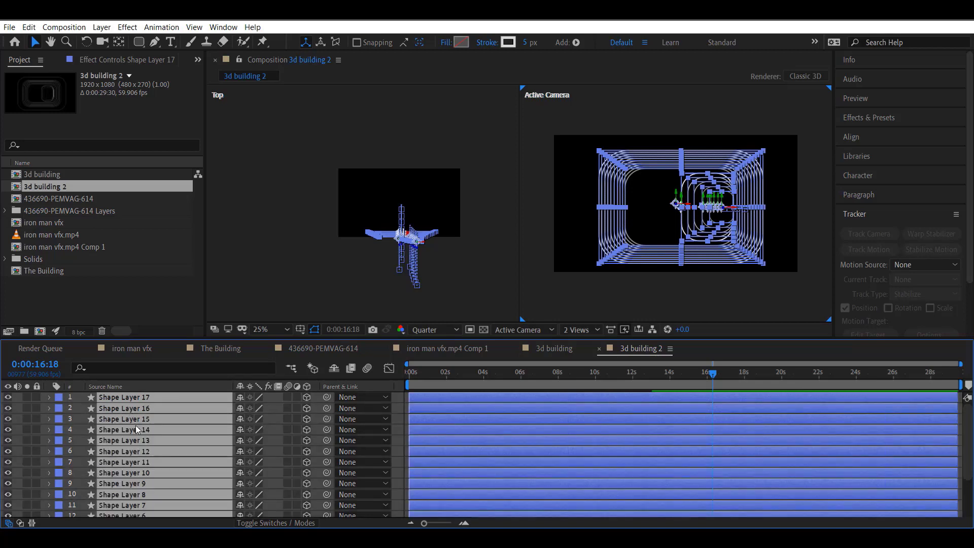
pyautogui.press('p')
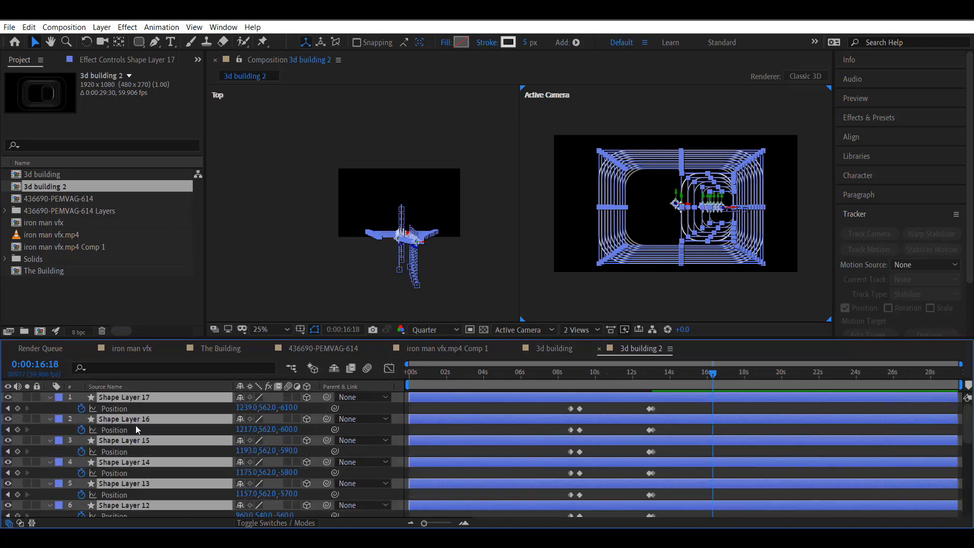
pyautogui.click(81, 408)
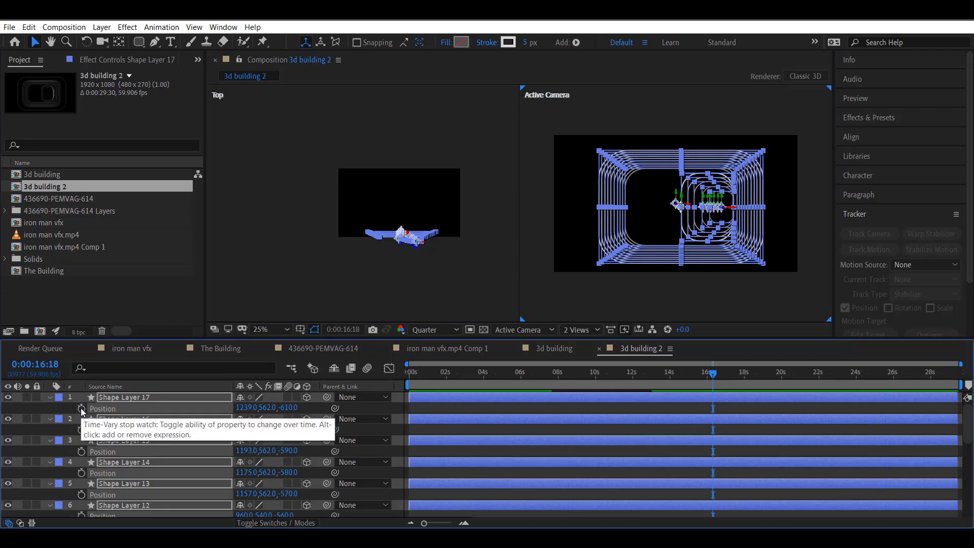
pyautogui.scroll(-5, 112, 485)
pyautogui.scroll(5, 112, 486)
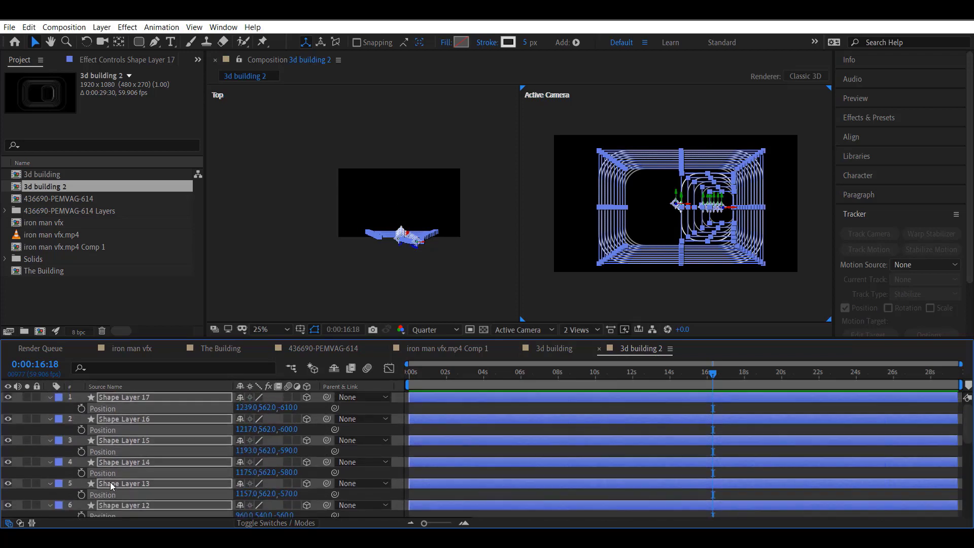
pyautogui.click(50, 398)
pyautogui.click(321, 285)
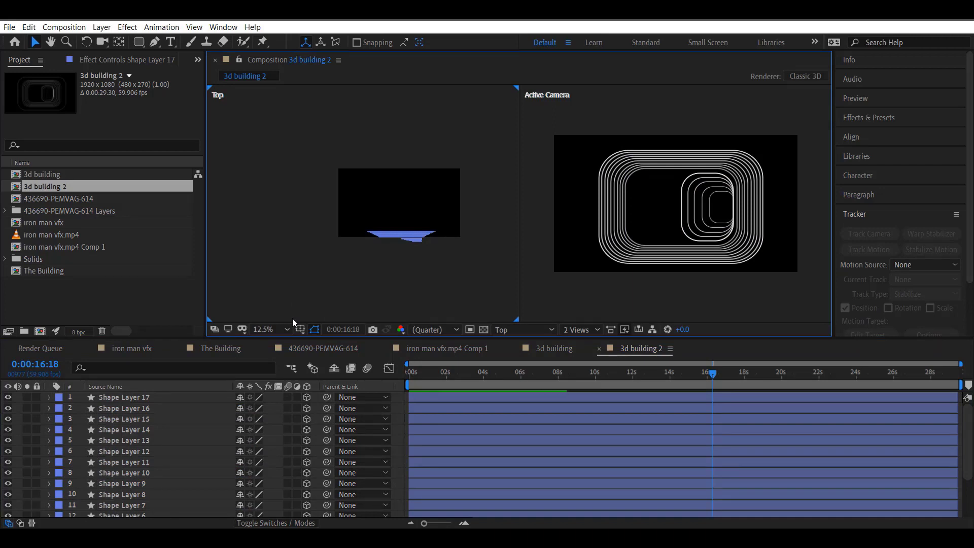
# Copy the animated Null 3 from The Building into the 3d building 2 composition
pyautogui.click(217, 350)
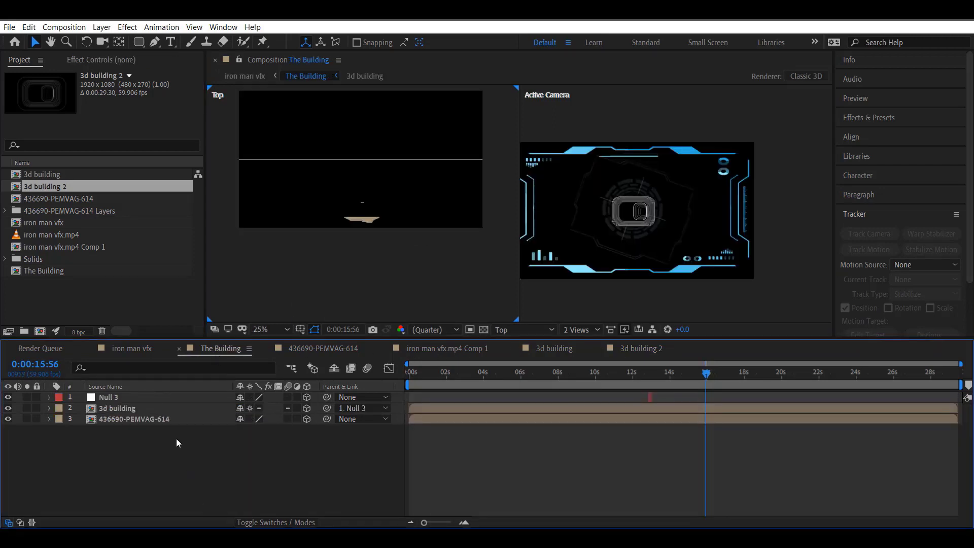
pyautogui.click(139, 397)
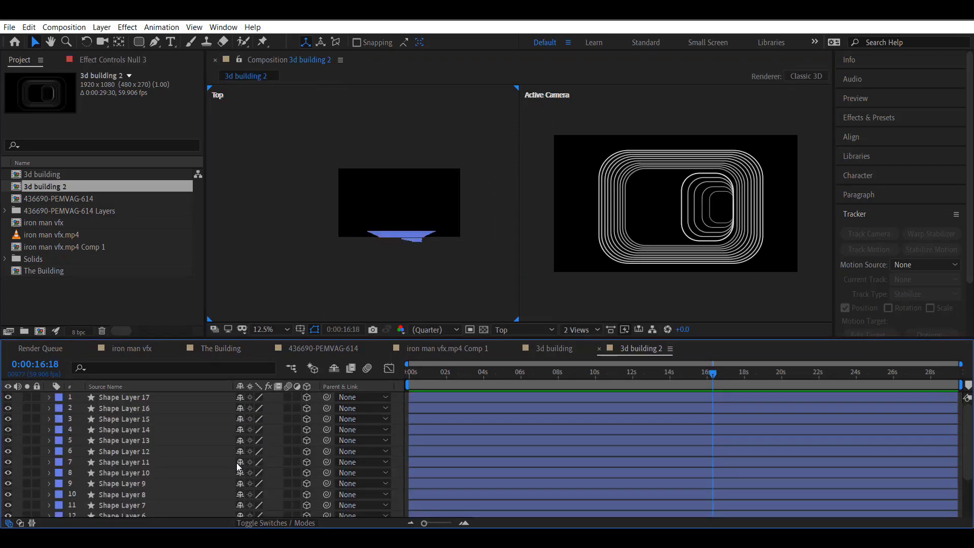
pyautogui.hotkey('ctrl', 'v')
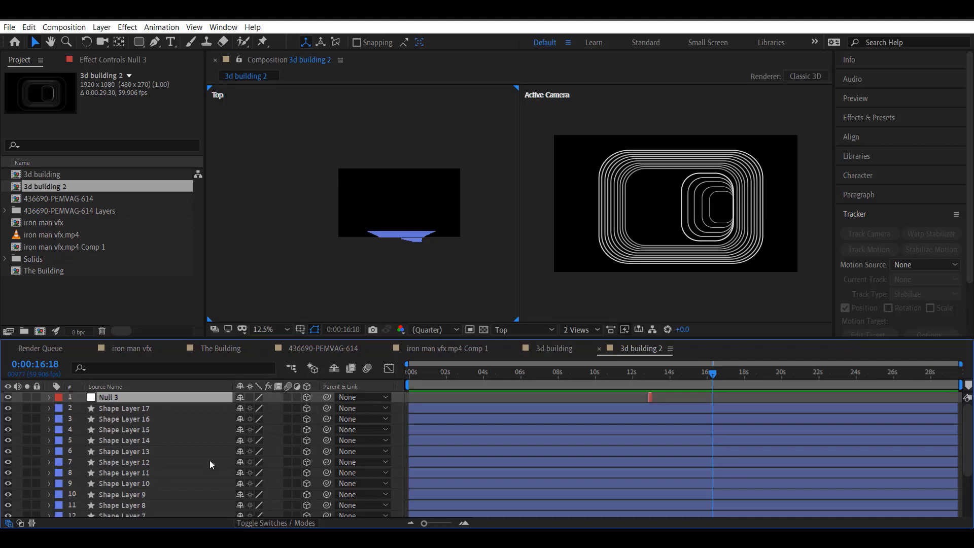
# Parent Shape Layers 1 through 17 to Null 3 at 0:00:11:06 and scrub through the null's scale animation
pyautogui.click(138, 408)
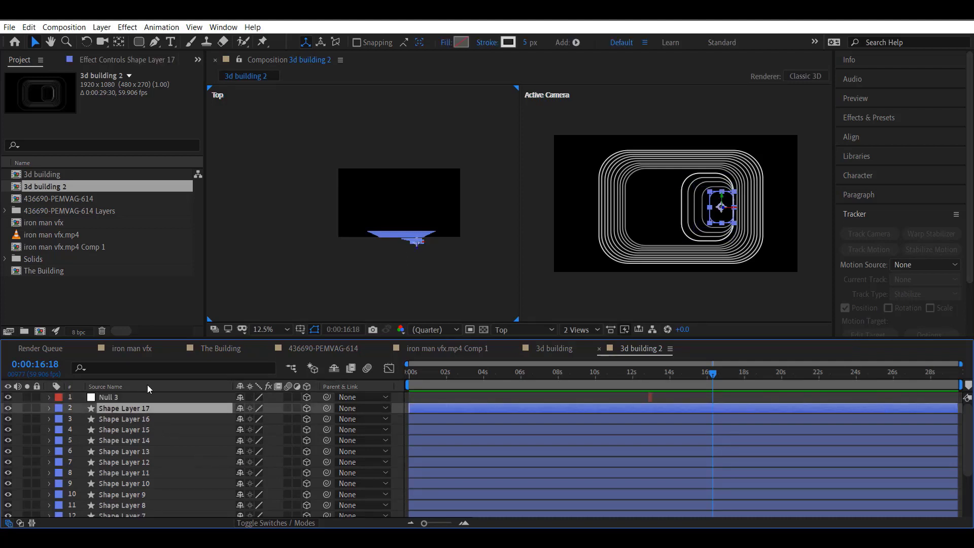
pyautogui.click(613, 387)
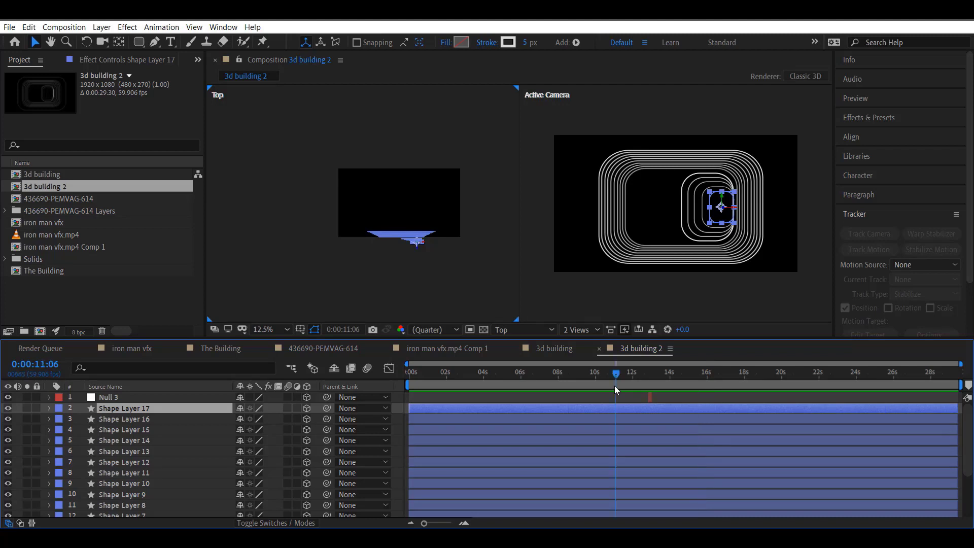
pyautogui.scroll(-3, 160, 497)
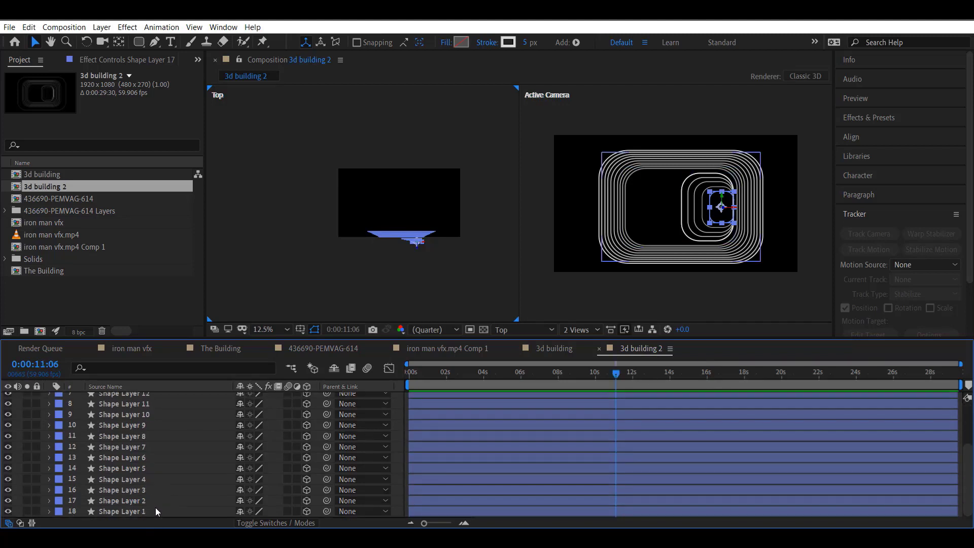
pyautogui.keyDown('shift'); pyautogui.click(154, 509); pyautogui.keyUp('shift')
pyautogui.scroll(3, 177, 503)
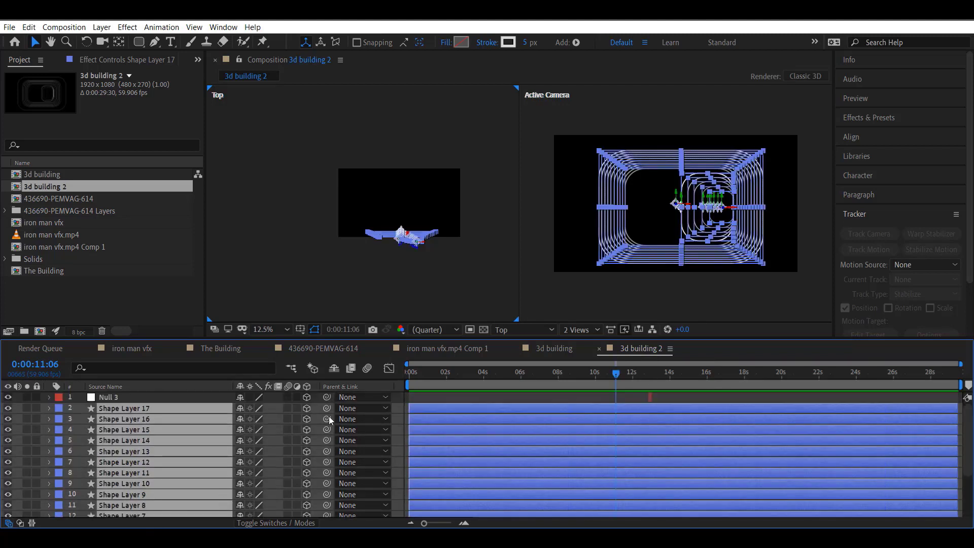
pyautogui.moveTo(327, 408); pyautogui.dragTo(139, 396)
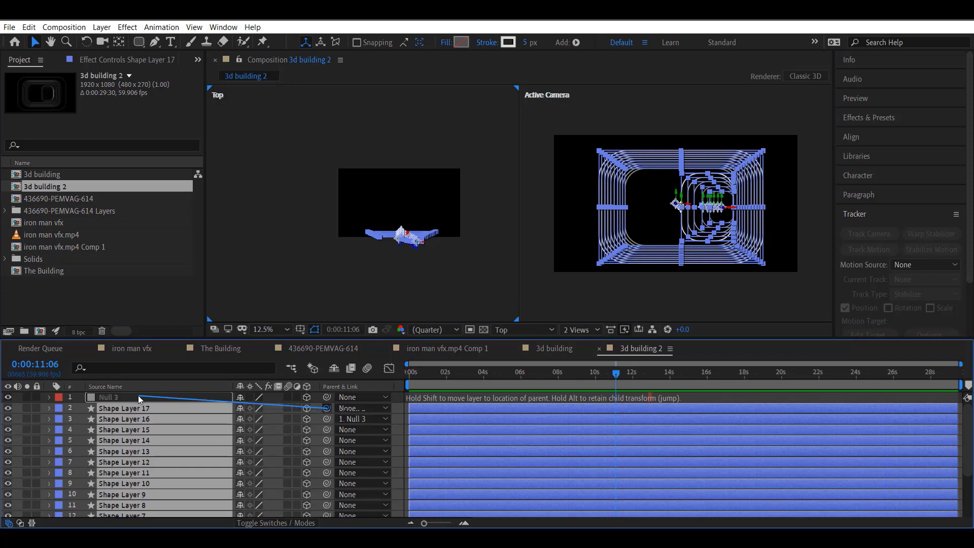
pyautogui.click(619, 376)
pyautogui.moveTo(643, 380); pyautogui.dragTo(659, 377)
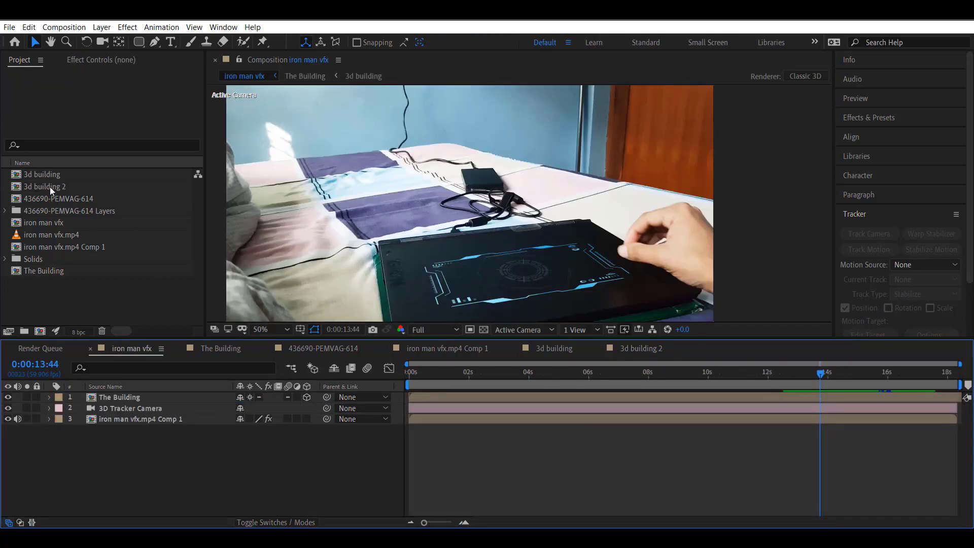
# Add 3d building 2 above The Building in the iron man vfx composition and make it a 3D layer
pyautogui.moveTo(50, 187); pyautogui.dragTo(310, 395)
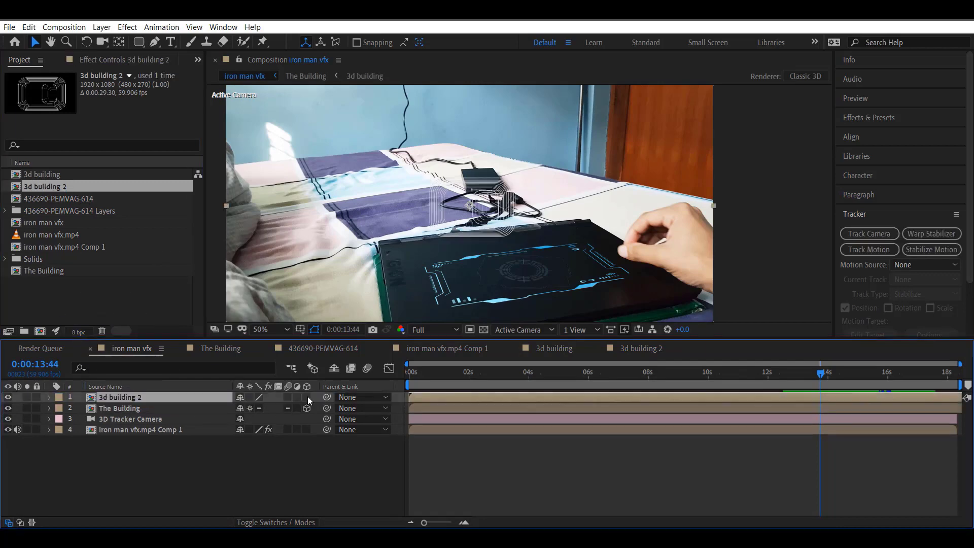
pyautogui.click(307, 397)
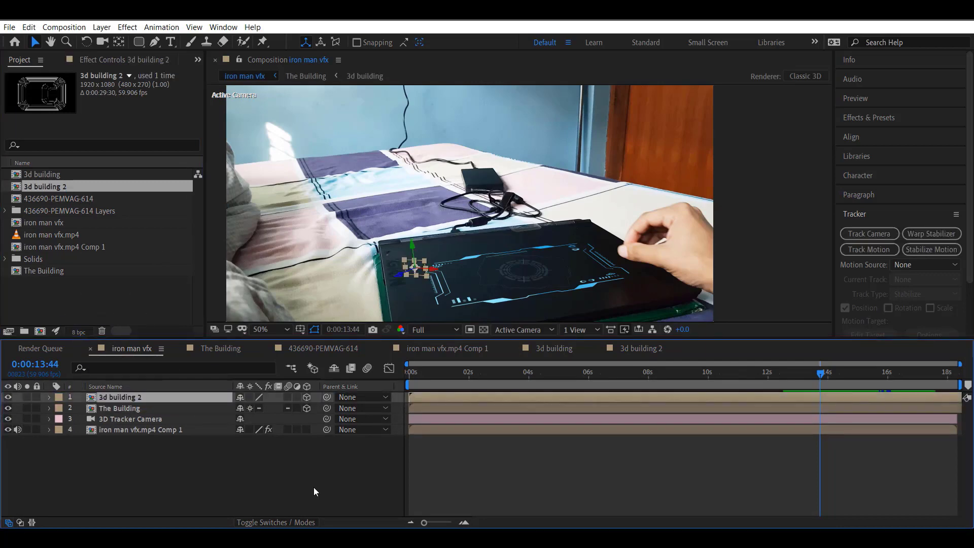
# Match the 3d building 2 layer's Position to The Building by setting it to 8052.1, 1233.6, 2806
pyautogui.click(143, 409)
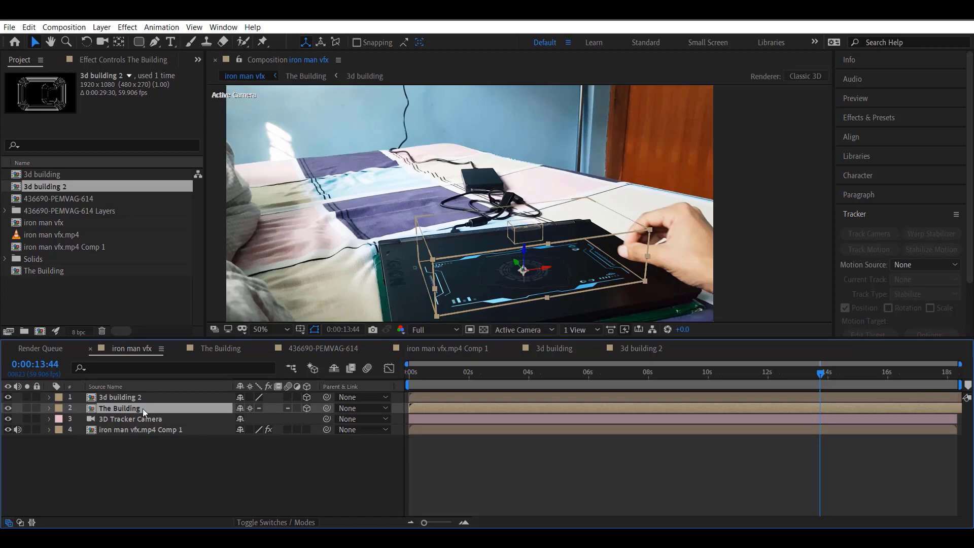
pyautogui.press('p')
pyautogui.click(154, 399)
pyautogui.press('p')
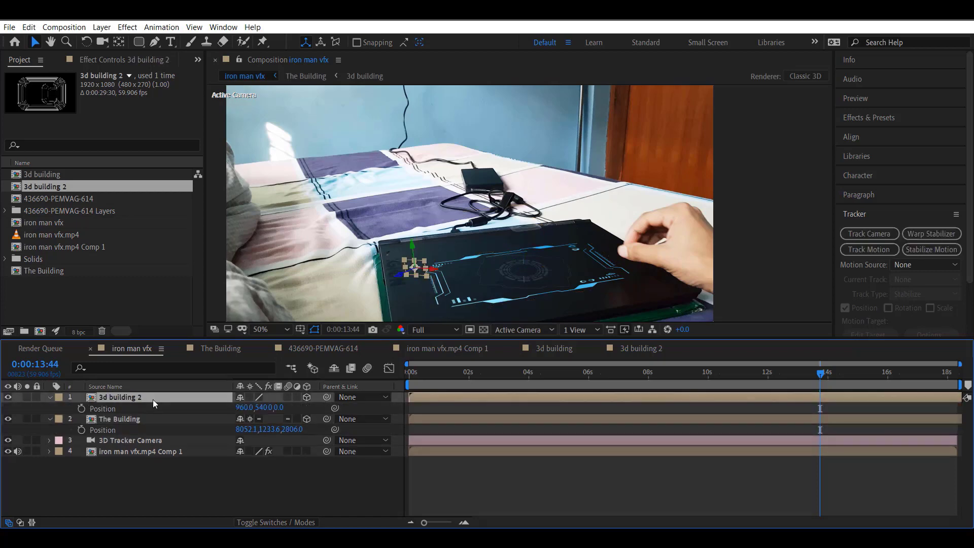
pyautogui.click(244, 408)
pyautogui.write('80')
pyautogui.write('52.1')
pyautogui.press('Return')
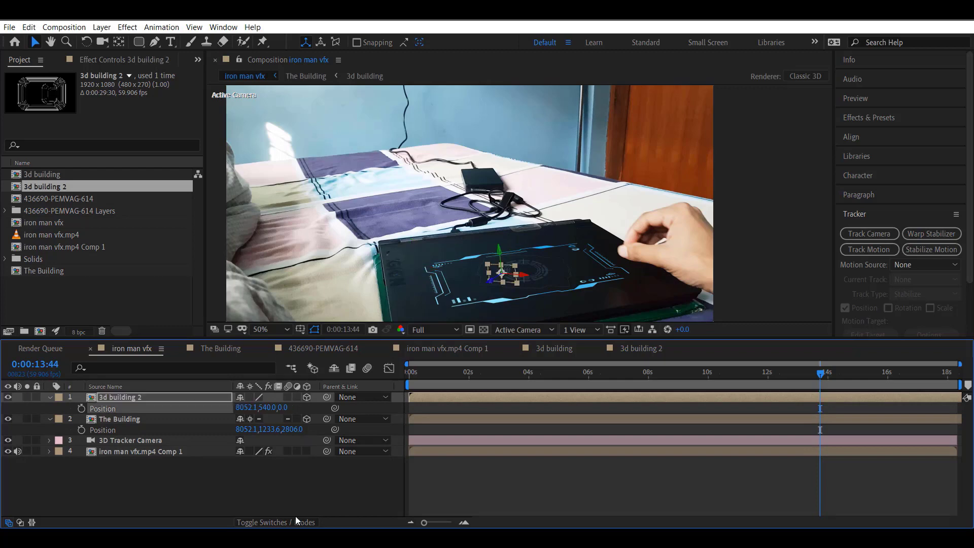
pyautogui.click(270, 407)
pyautogui.write('1233.6')
pyautogui.press('Return')
pyautogui.click(293, 408)
pyautogui.write('2806')
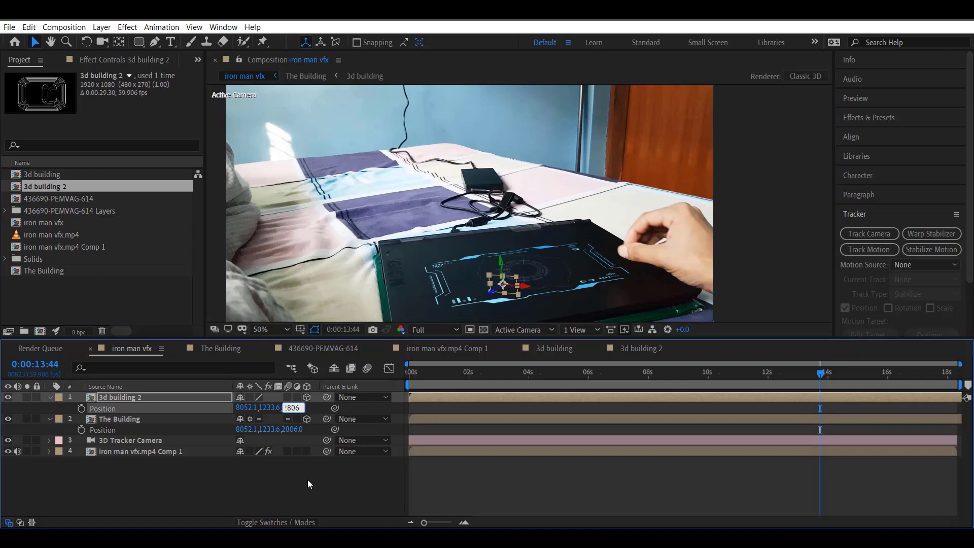
pyautogui.press('Return')
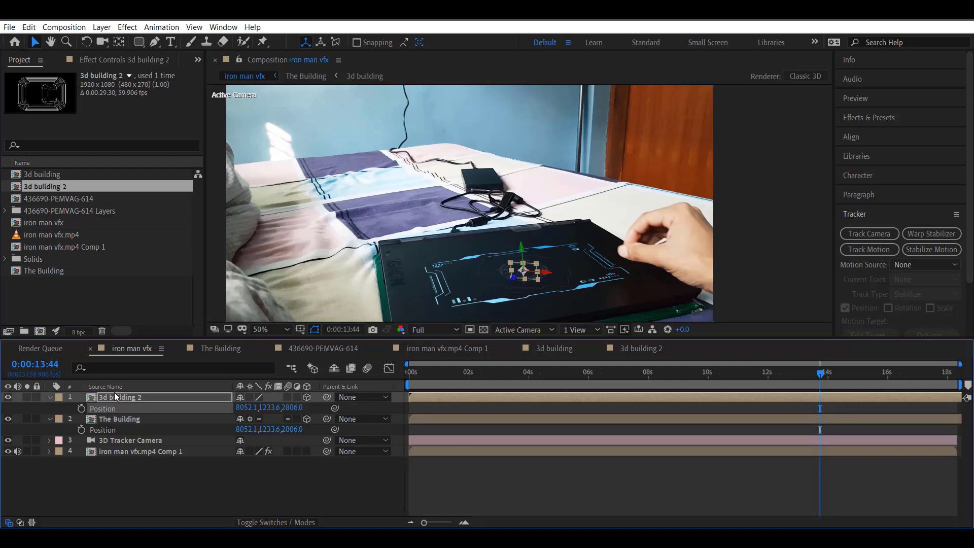
# Match the 3d building 2 layer's rotation to The Building: X Rotation 276°, Y Rotation -10° and Z Rotation -47°
pyautogui.click(114, 418)
pyautogui.press('r')
pyautogui.click(117, 397)
pyautogui.press('r')
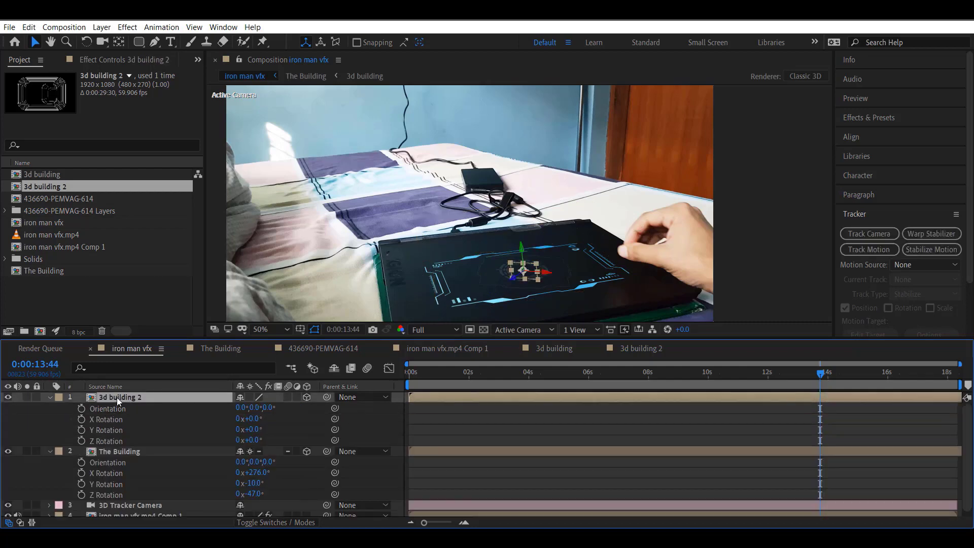
pyautogui.click(254, 419)
pyautogui.write('276')
pyautogui.press('Return')
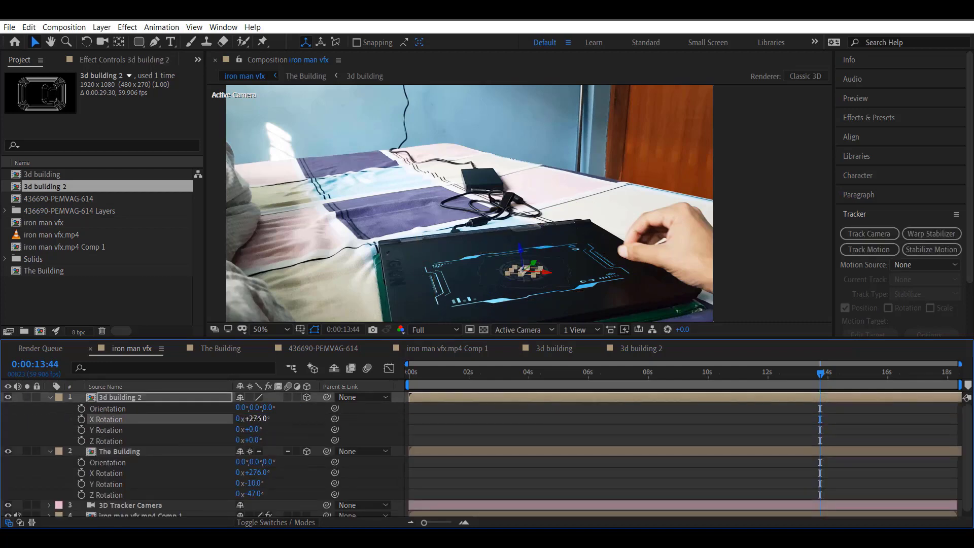
pyautogui.click(256, 430)
pyautogui.write('-10')
pyautogui.press('Return')
pyautogui.click(253, 440)
pyautogui.press('Return')
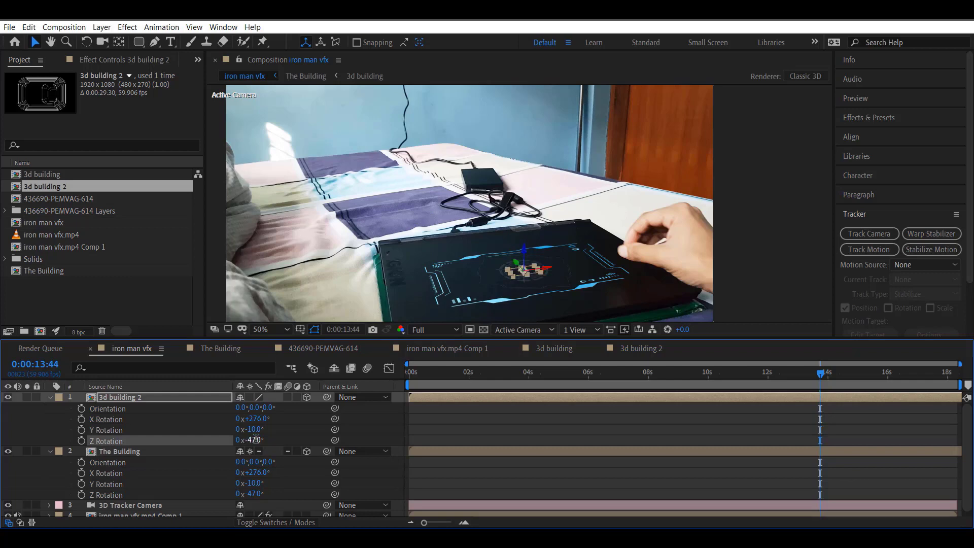
# Match the 3d building 2 layer's Scale to The Building by setting it to 681%
pyautogui.click(126, 454)
pyautogui.press('s')
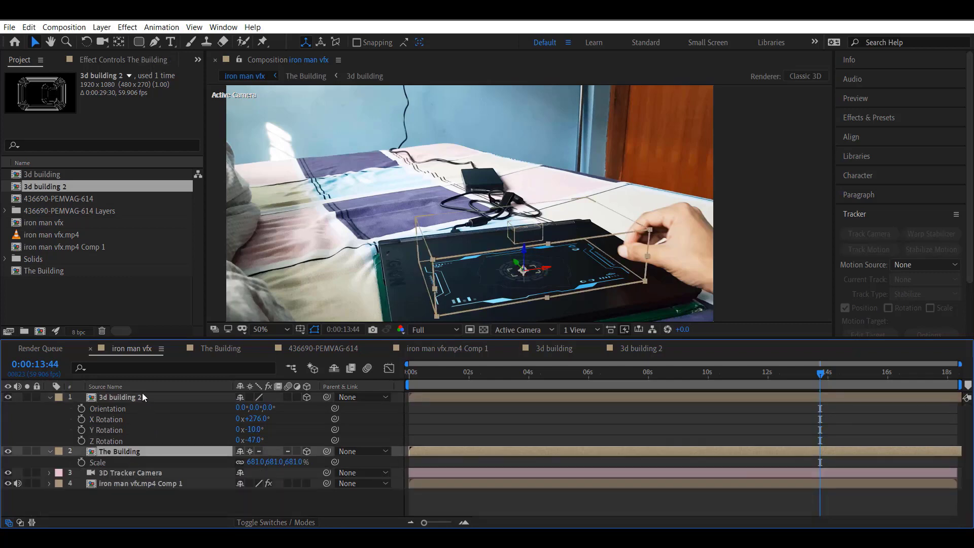
pyautogui.click(142, 397)
pyautogui.press('s')
pyautogui.click(255, 408)
pyautogui.write('681')
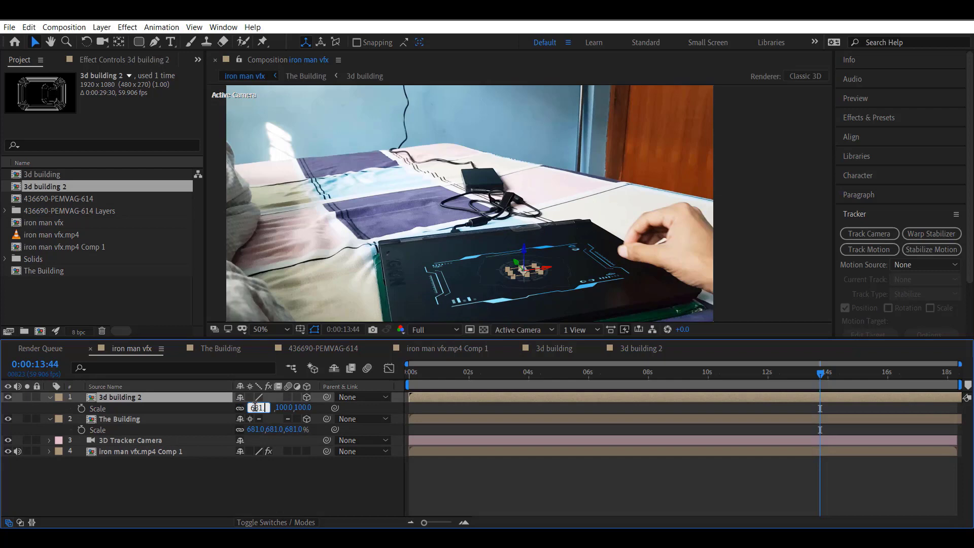
pyautogui.write('.0')
pyautogui.press('Return')
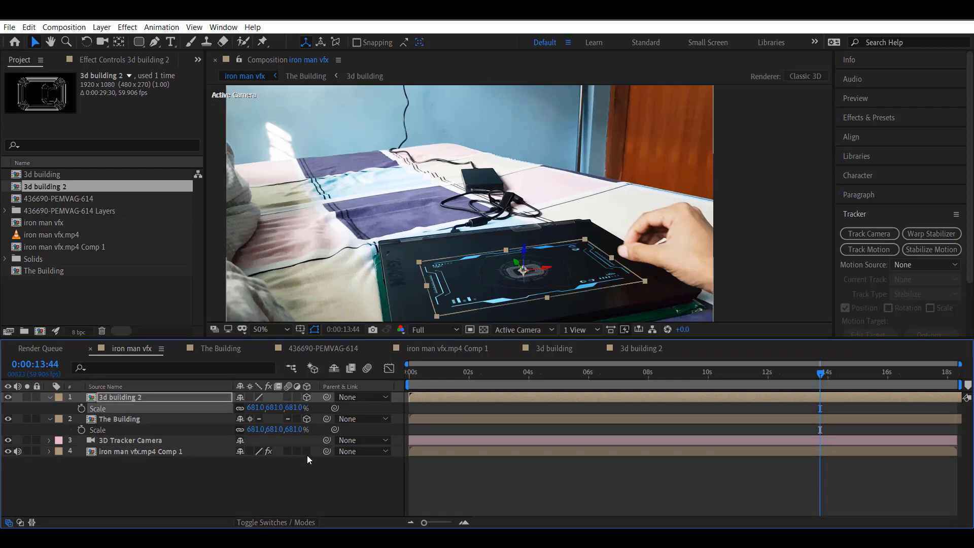
pyautogui.click(306, 455)
# Trim the start of the 3d building 2 layer to 0:00:13:04
pyautogui.click(799, 381)
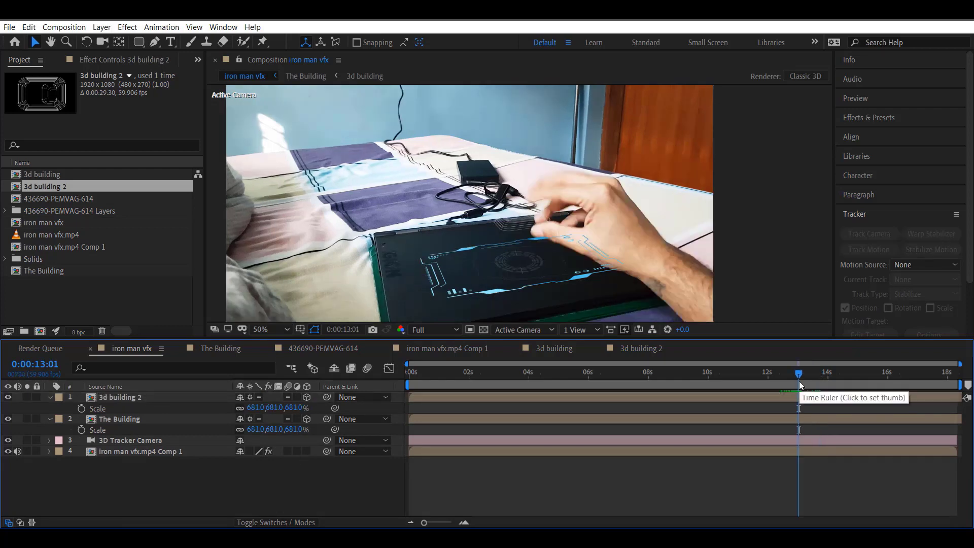
pyautogui.press('pagedown')
pyautogui.press('pagedown')
pyautogui.press('pagedown')
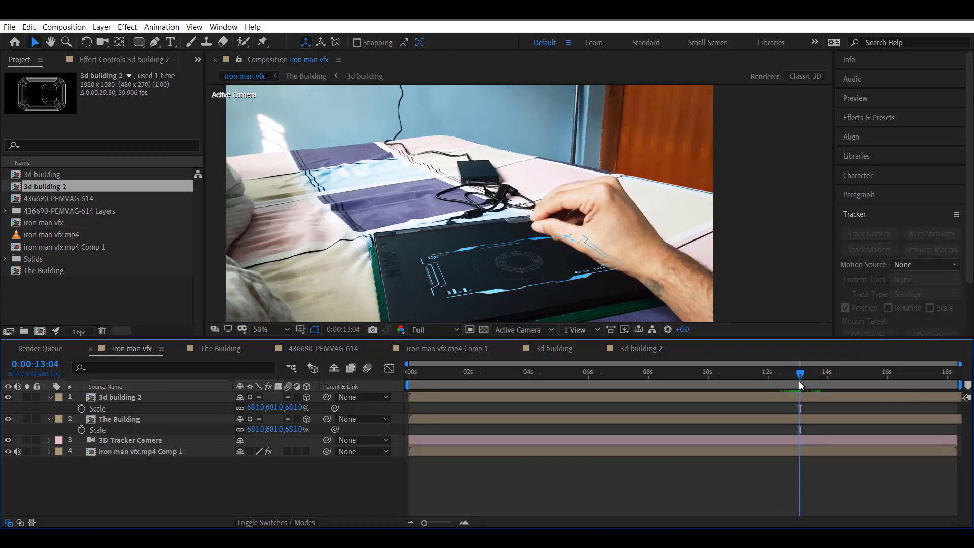
pyautogui.click(811, 401)
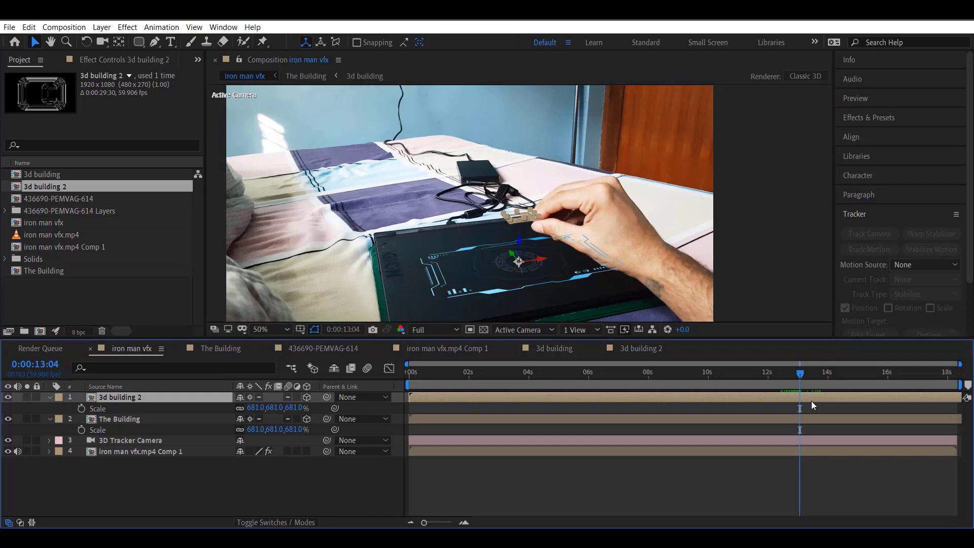
# Trim the end of the 3d building layer in The Building to 0:00:13:04 and preview the switch in iron man vfx
pyautogui.click(224, 348)
pyautogui.click(172, 418)
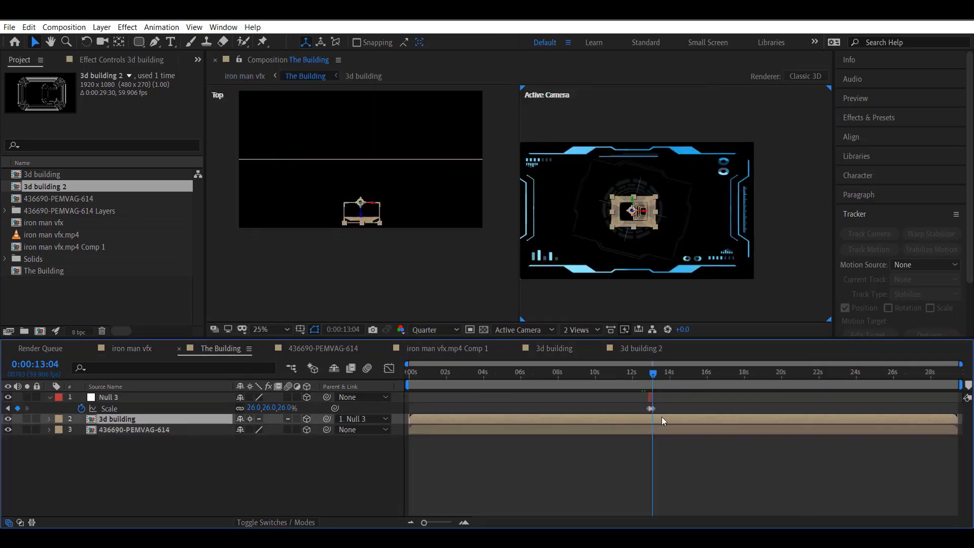
pyautogui.moveTo(425, 523); pyautogui.dragTo(450, 523)
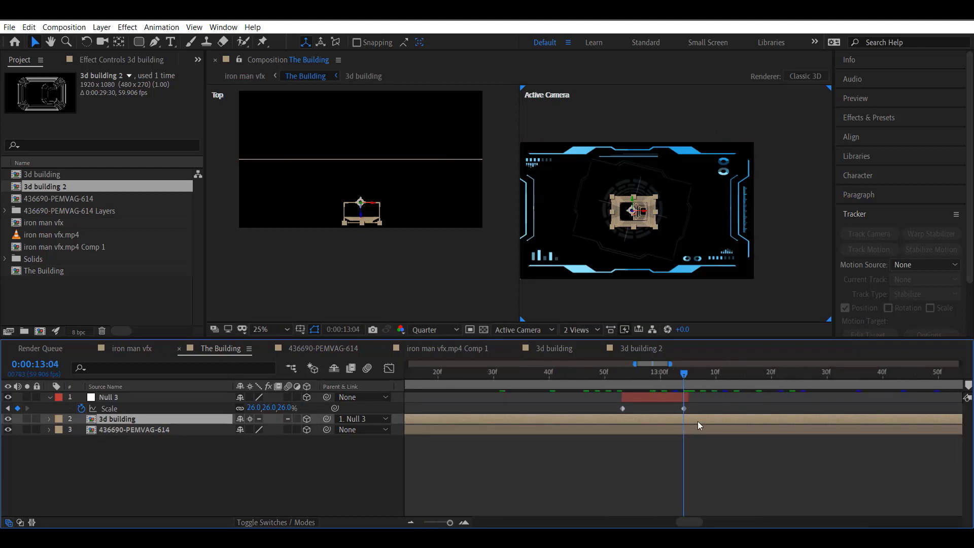
pyautogui.hotkey('alt', ']')
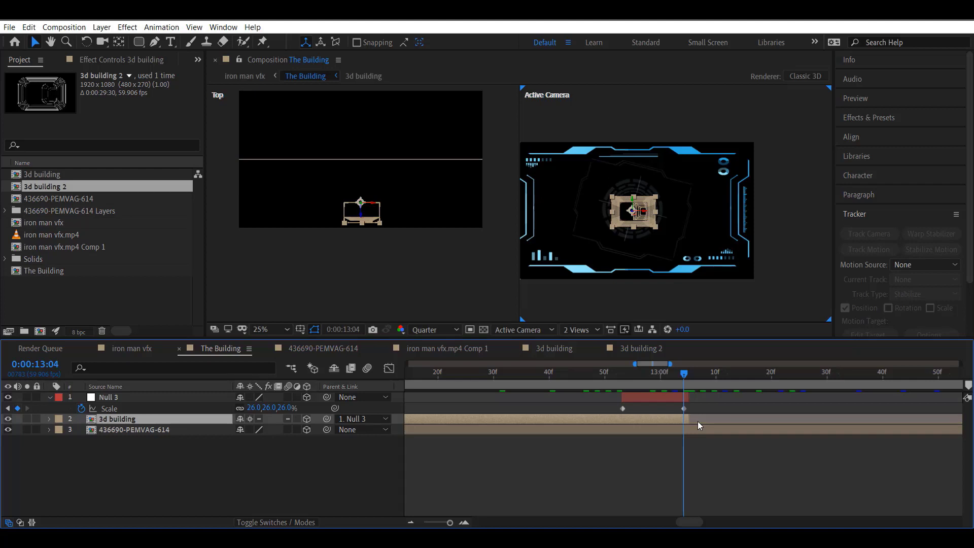
pyautogui.click(133, 349)
pyautogui.press('space')
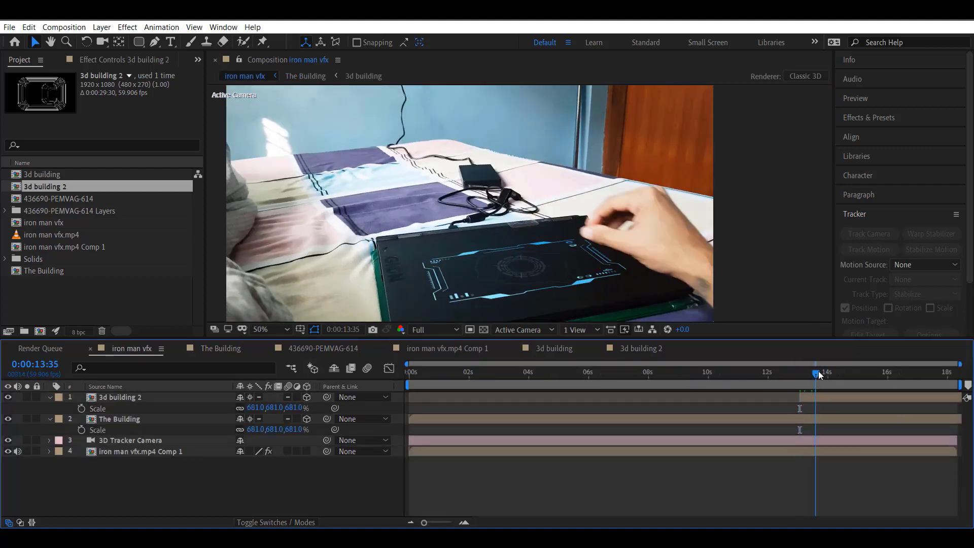
# Keyframe 3d building 2's Position at 0:00:14:29 and raise it to about 2664, -3835, 7440 at 0:00:14:49
pyautogui.click(858, 397)
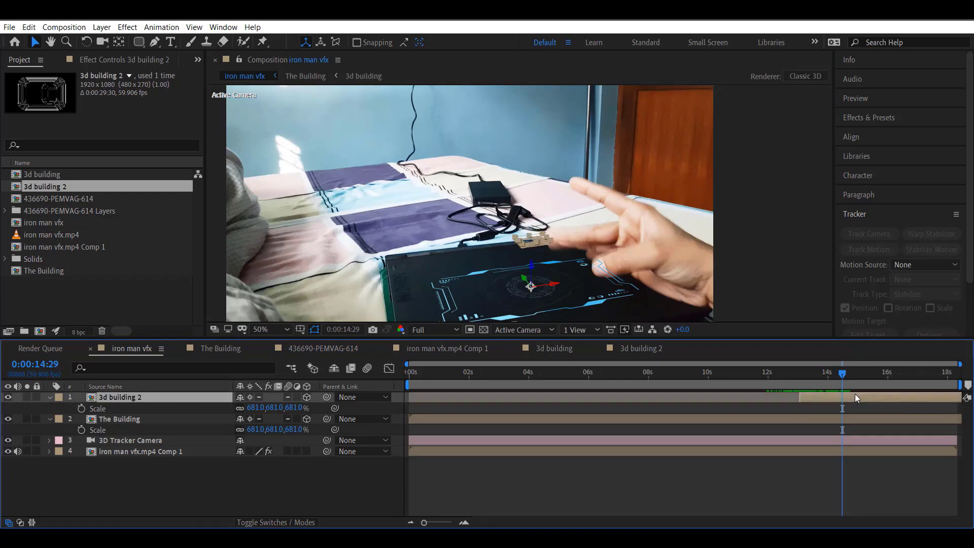
pyautogui.press('p')
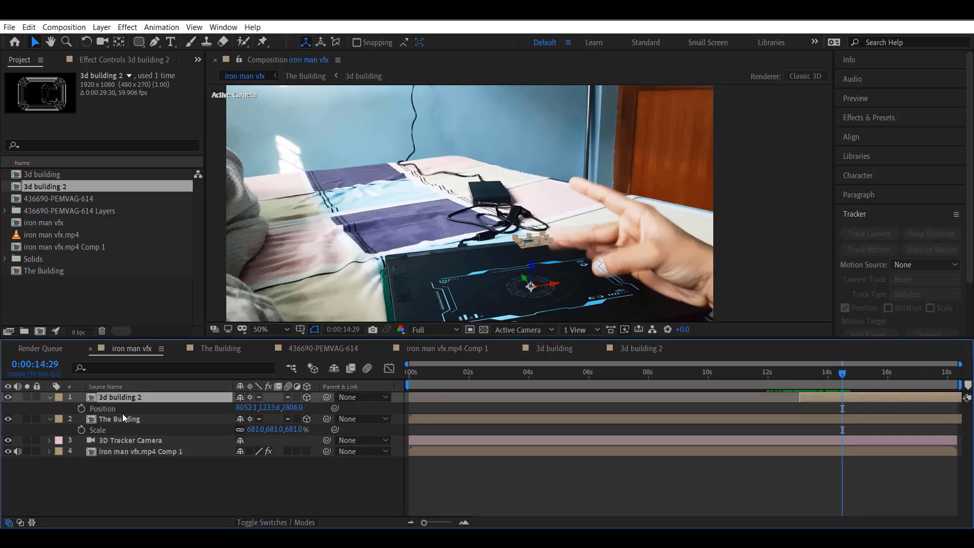
pyautogui.click(81, 409)
pyautogui.moveTo(843, 430); pyautogui.dragTo(848, 430)
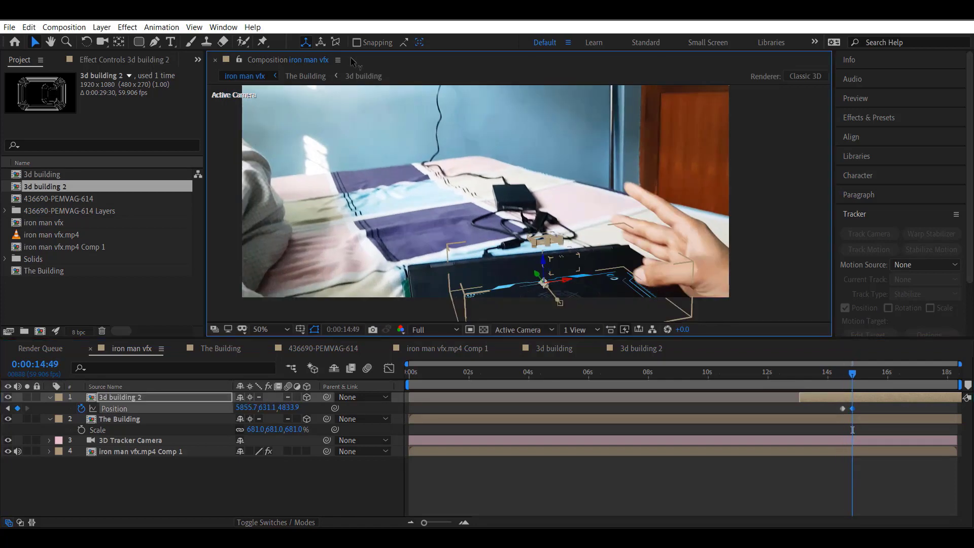
pyautogui.moveTo(542, 258); pyautogui.dragTo(533, 76)
pyautogui.moveTo(513, 158)
pyautogui.mouseDown()
pyautogui.moveTo(485, 133)
pyautogui.moveTo(498, 146)
pyautogui.mouseUp()
pyautogui.hotkey('ctrl', 'z')
pyautogui.moveTo(532, 232); pyautogui.dragTo(528, 222)
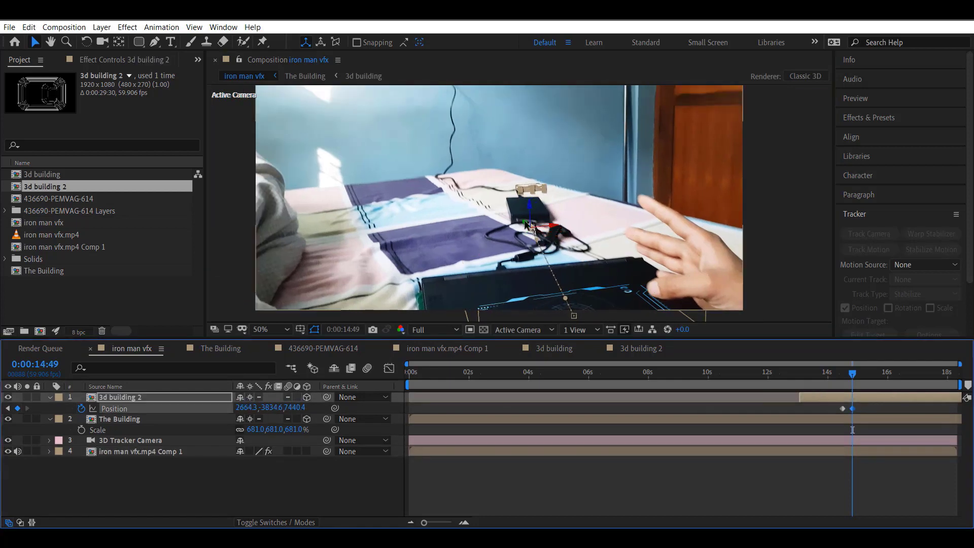
# Add a black solid directly below The Building layer and set its Opacity to 62%
pyautogui.click(849, 374)
pyautogui.moveTo(849, 376); pyautogui.dragTo(843, 400)
pyautogui.rightClick(236, 491)
pyautogui.moveTo(374, 380)
pyautogui.click(425, 401)
pyautogui.click(513, 388)
pyautogui.moveTo(117, 402); pyautogui.dragTo(131, 442)
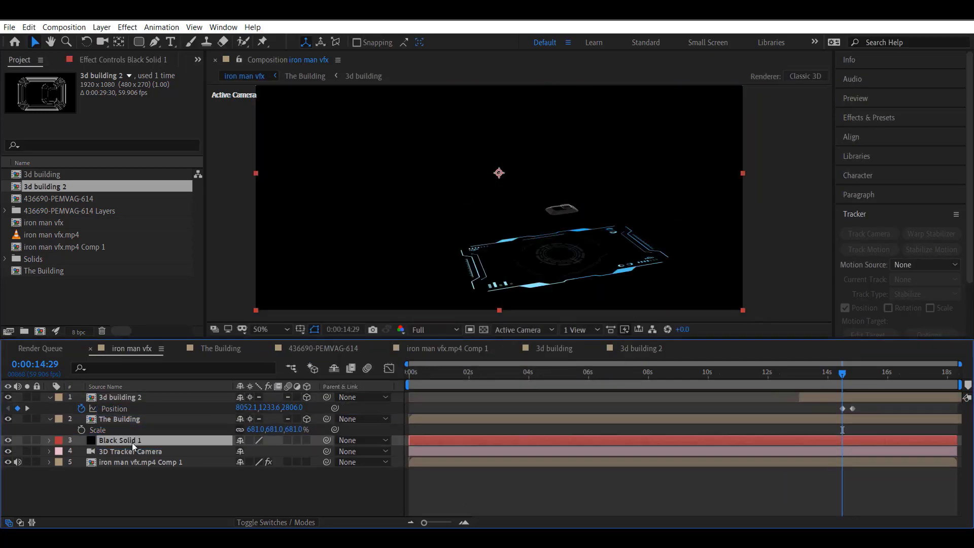
pyautogui.press('t')
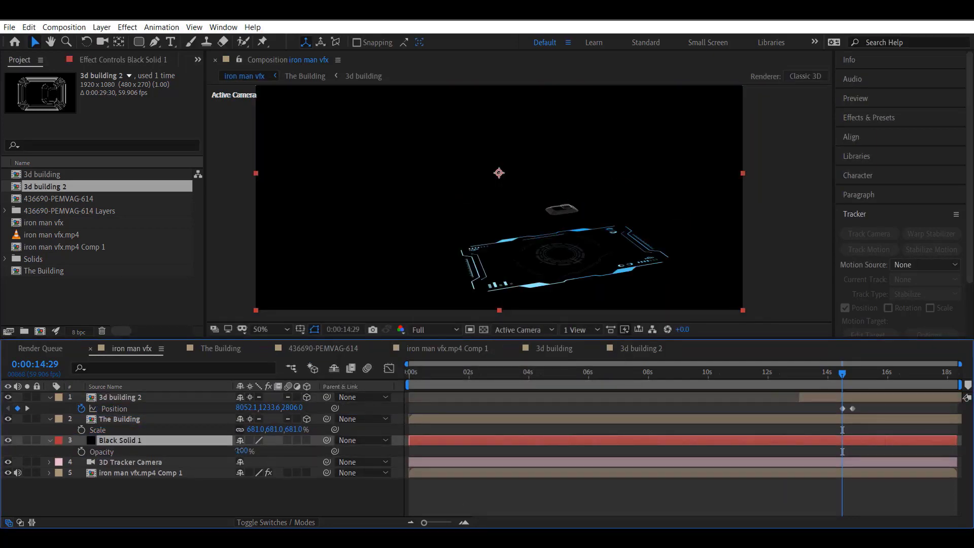
pyautogui.moveTo(242, 451); pyautogui.dragTo(224, 455)
pyautogui.click(327, 501)
# At 0:00:14:49, move 3d building 2 farther up along the wall to about -10346, -13111, 3909
pyautogui.moveTo(842, 375); pyautogui.dragTo(853, 378)
pyautogui.click(867, 399)
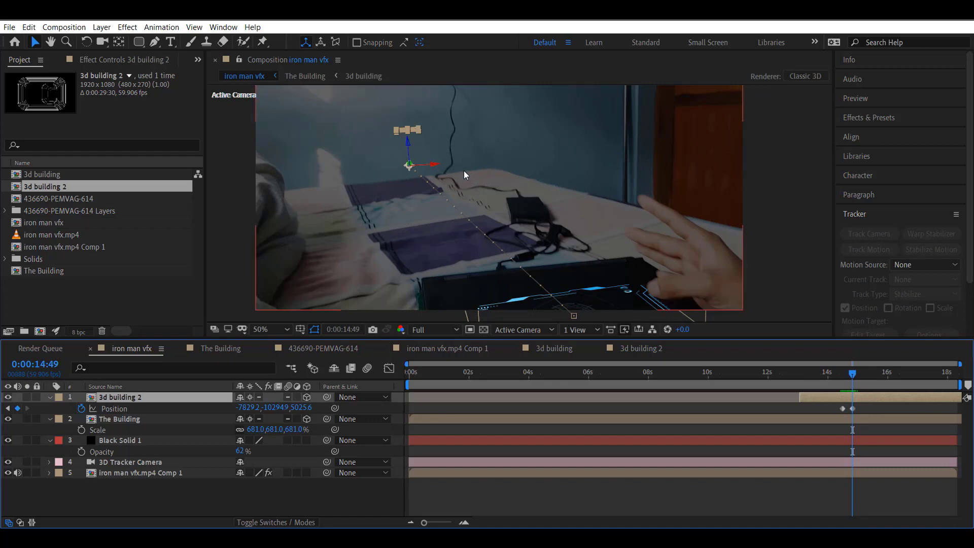
pyautogui.scroll(-2, 475, 157)
pyautogui.scroll(4, 467, 159)
pyautogui.scroll(-2, 481, 162)
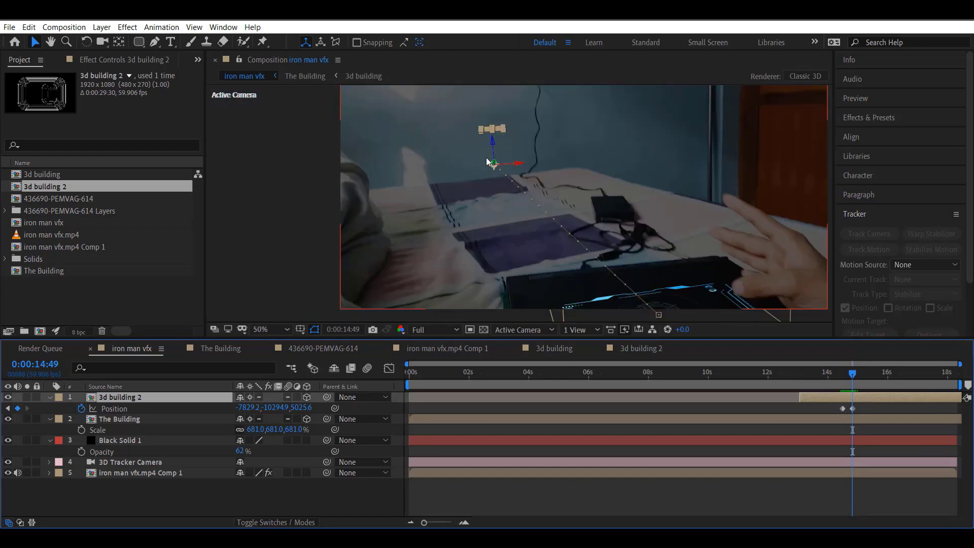
pyautogui.moveTo(498, 165); pyautogui.dragTo(462, 139)
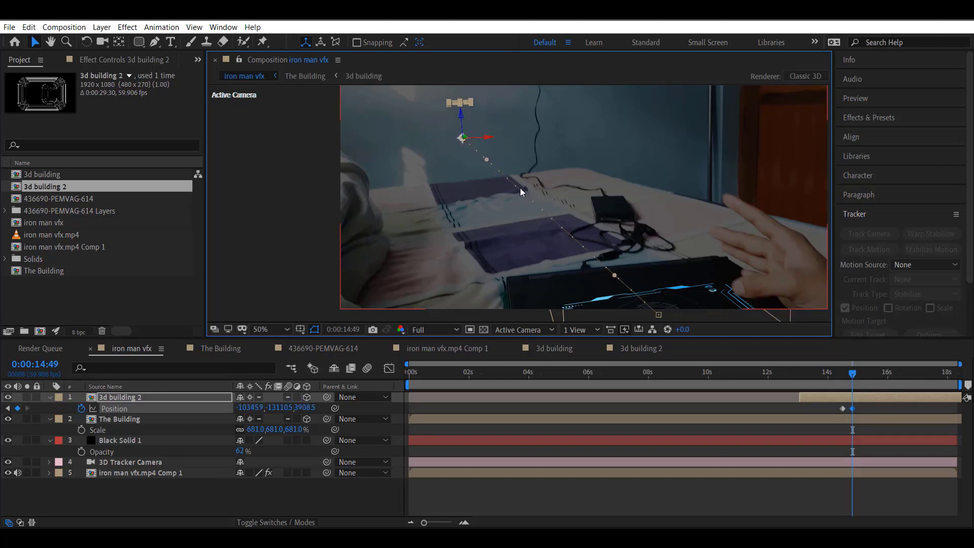
# Curve 3d building 2's motion path into an upward arc by adjusting the handles of both Position keyframes
pyautogui.click(558, 224)
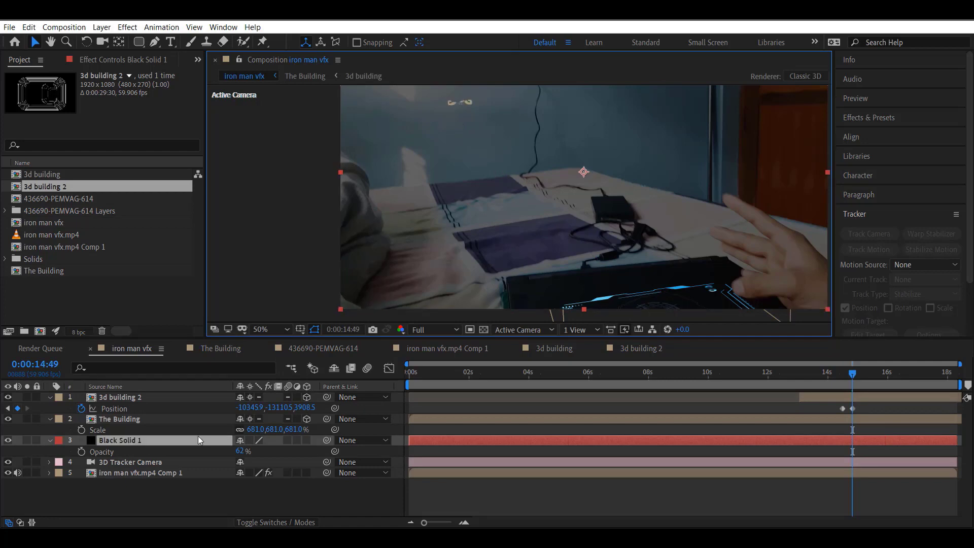
pyautogui.click(131, 387)
pyautogui.click(130, 396)
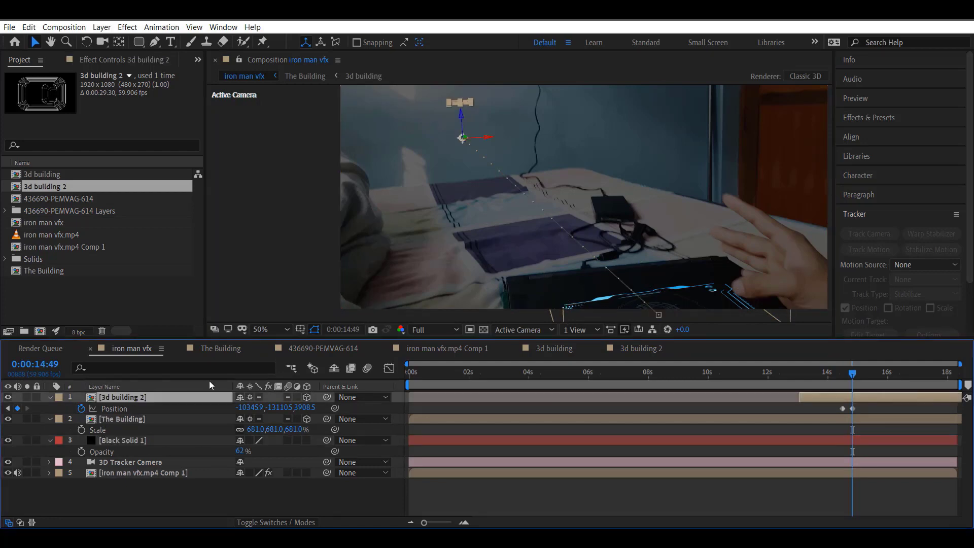
pyautogui.moveTo(463, 145); pyautogui.dragTo(521, 155)
pyautogui.moveTo(615, 275); pyautogui.dragTo(516, 111)
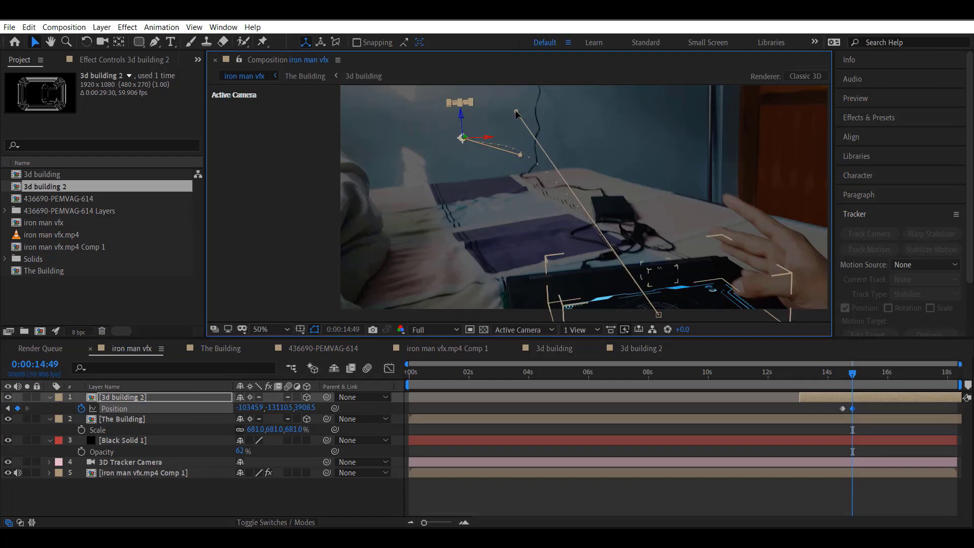
pyautogui.moveTo(520, 156); pyautogui.dragTo(505, 133)
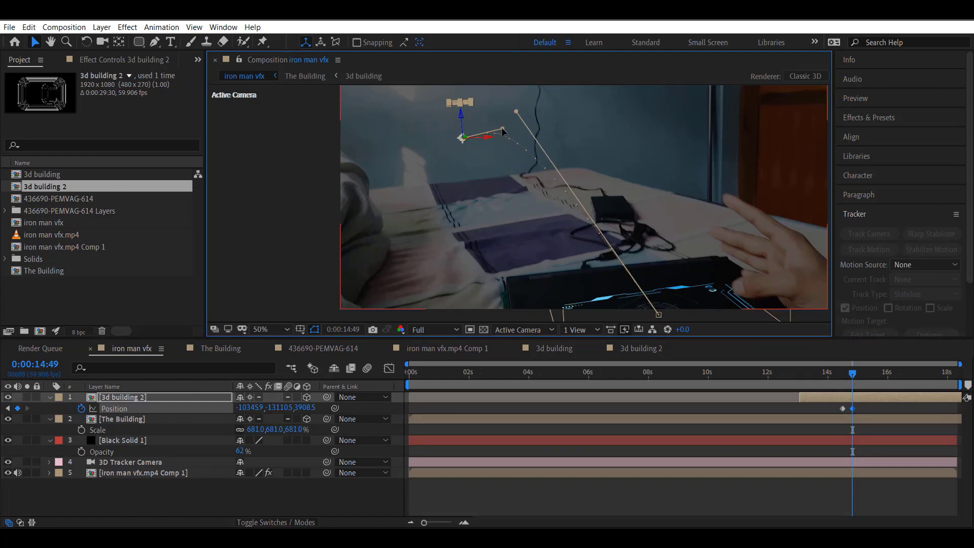
pyautogui.moveTo(852, 373); pyautogui.dragTo(842, 384)
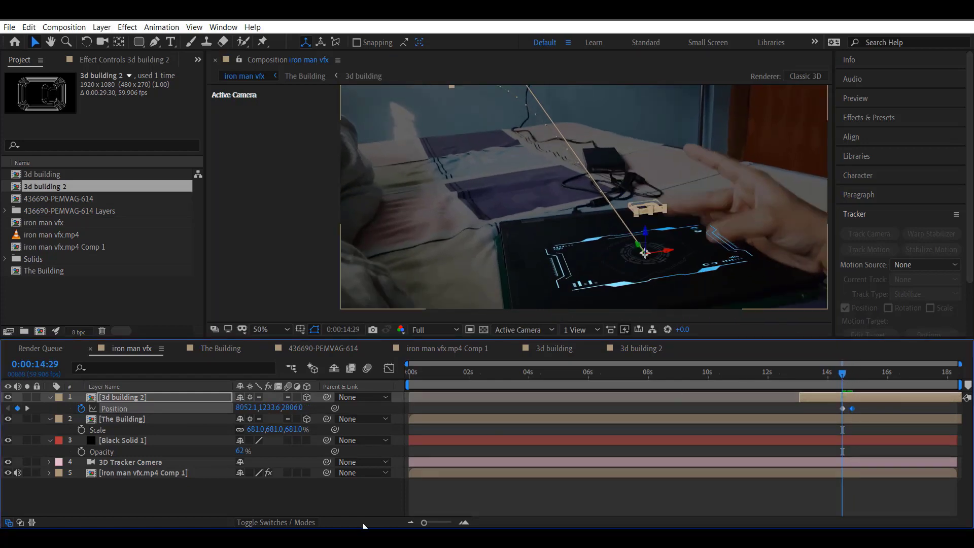
# Preview the arc motion and move 3d building 2's second Position keyframe to 0:00:15:08
pyautogui.click(381, 509)
pyautogui.scroll(-1, 561, 181)
pyautogui.scroll(1, 561, 181)
pyautogui.scroll(-1, 500, 252)
pyautogui.scroll(2, 645, 166)
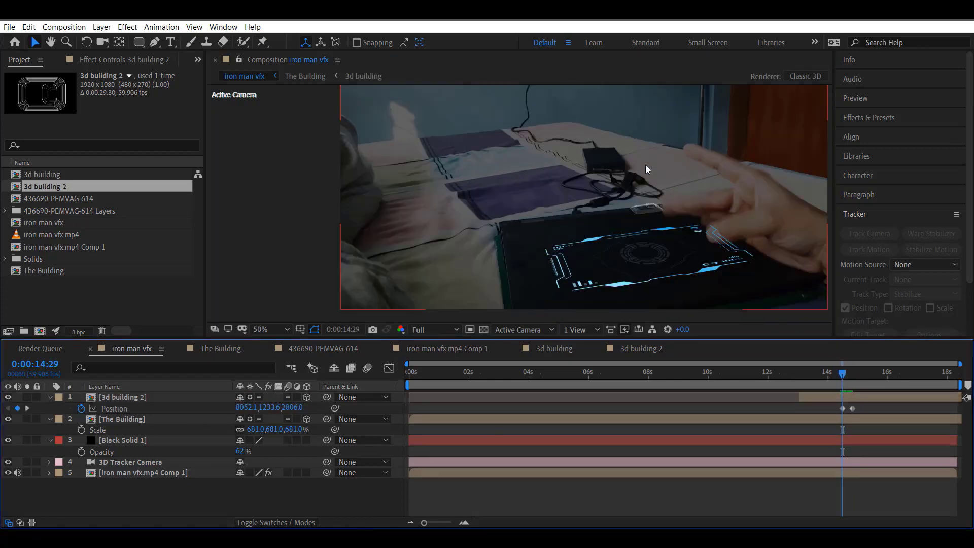
pyautogui.press('space')
pyautogui.moveTo(870, 375); pyautogui.dragTo(842, 379)
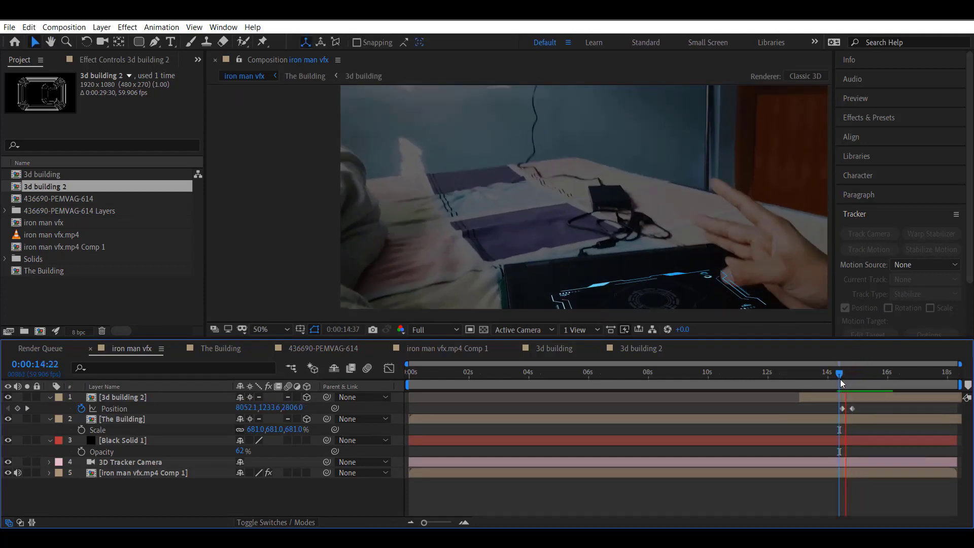
pyautogui.moveTo(853, 408); pyautogui.dragTo(862, 409)
pyautogui.press('space')
pyautogui.click(356, 500)
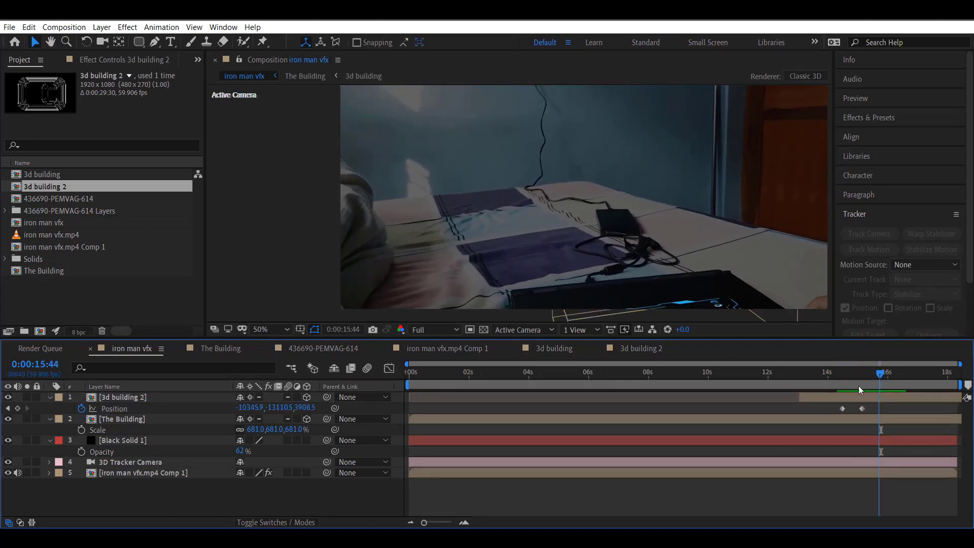
pyautogui.click(862, 408)
pyautogui.moveTo(863, 412)
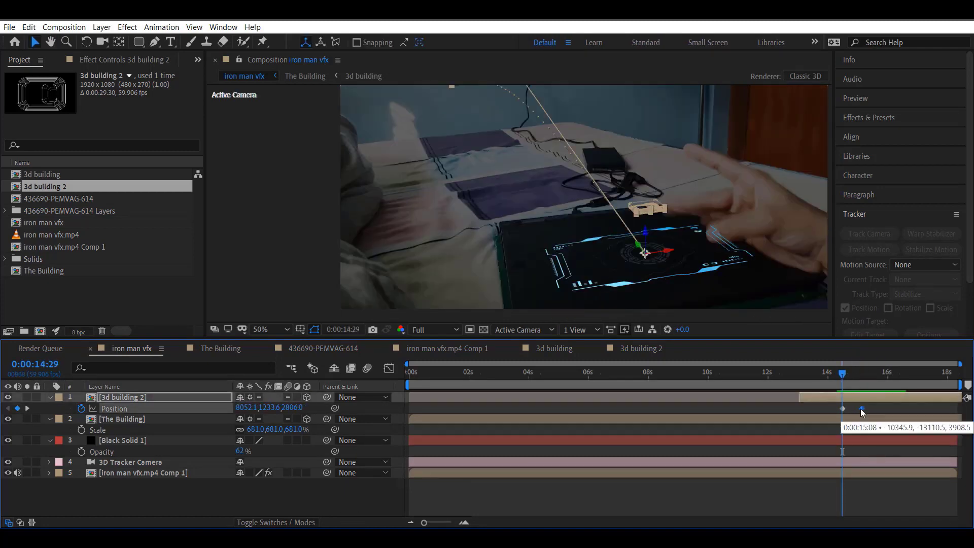
# In the 3d building 2 composition, set starting X, Y and Z Rotation keyframes on Null 3 at 0:00:14:29
pyautogui.click(630, 350)
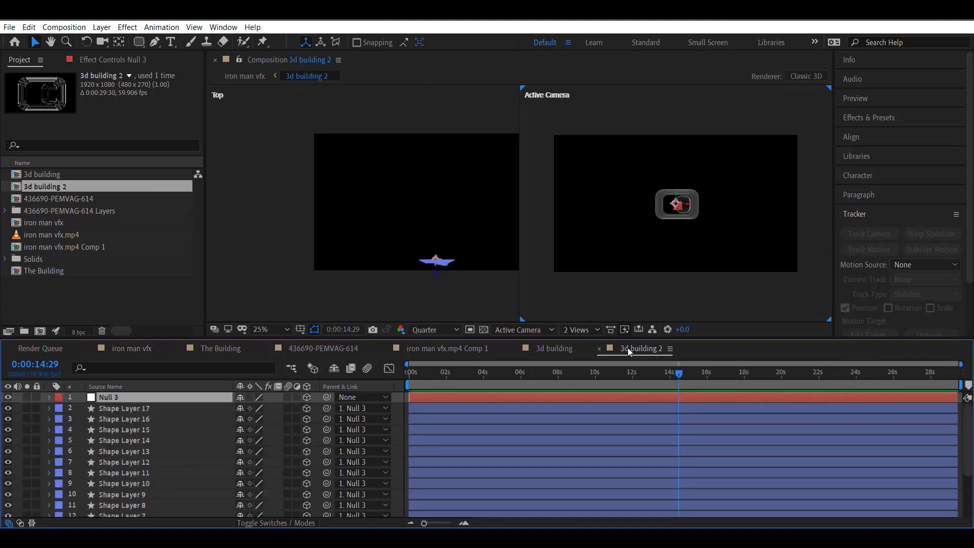
pyautogui.moveTo(424, 524); pyautogui.dragTo(438, 524)
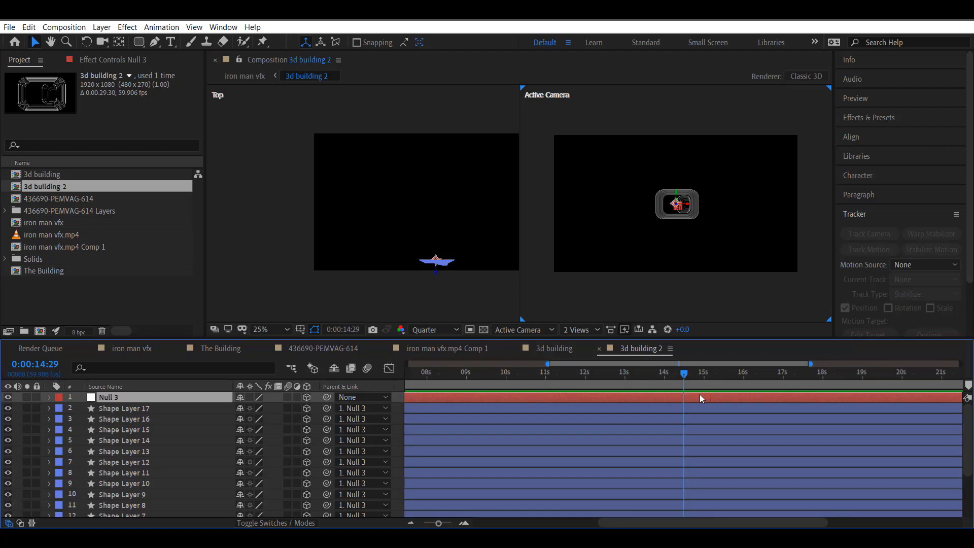
pyautogui.press('r')
pyautogui.click(82, 419)
pyautogui.click(81, 429)
pyautogui.click(81, 441)
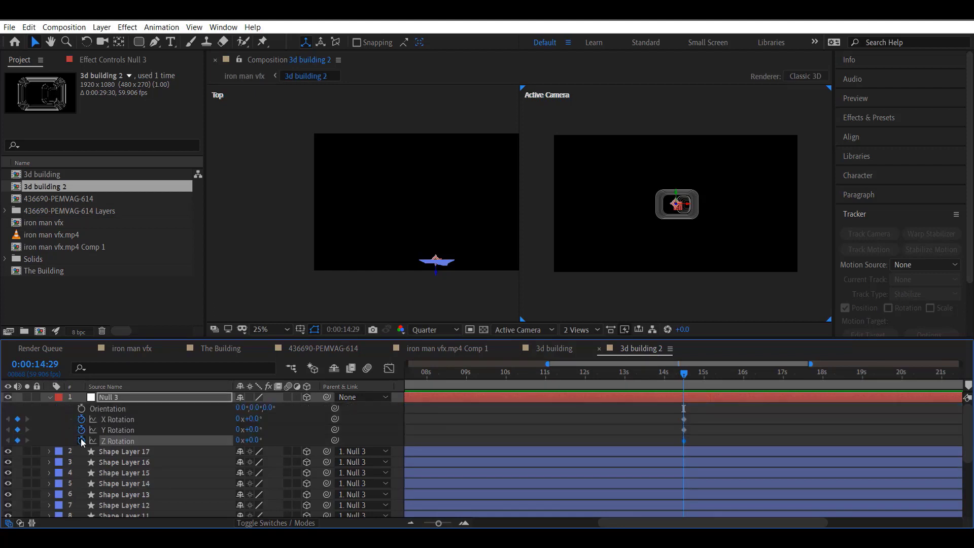
# Set Null 3's X Rotation to 3 full revolutions at 0:00:15:19, the time of the motion's last keyframes in iron man vfx
pyautogui.click(133, 348)
pyautogui.moveTo(737, 380); pyautogui.dragTo(780, 385)
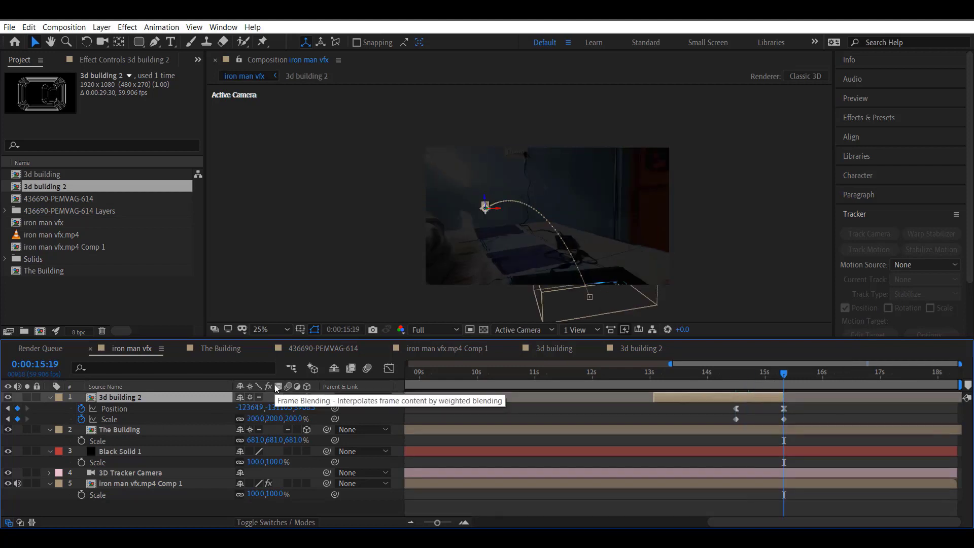
pyautogui.click(648, 348)
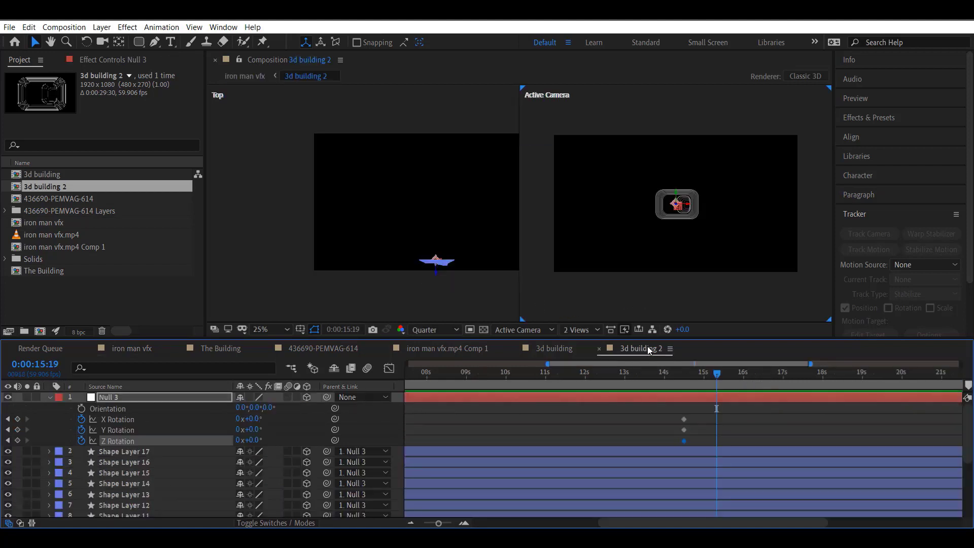
pyautogui.click(237, 419)
pyautogui.write('3')
pyautogui.press('Return')
# At 0:00:15:19, set Null 3's Y Rotation to 5x+180° and Z Rotation to 1x+108°, then scrub through the spin
pyautogui.click(238, 430)
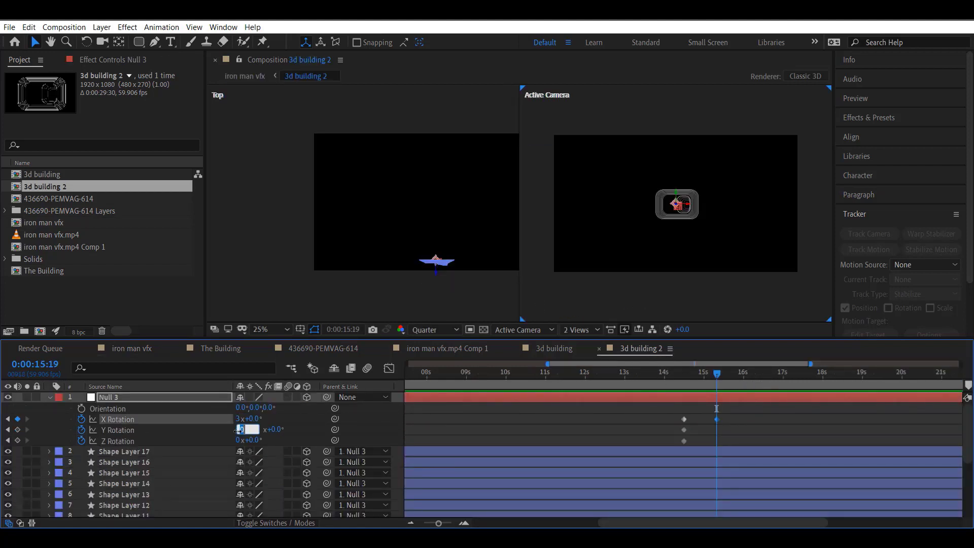
pyautogui.write('5.5')
pyautogui.press('Return')
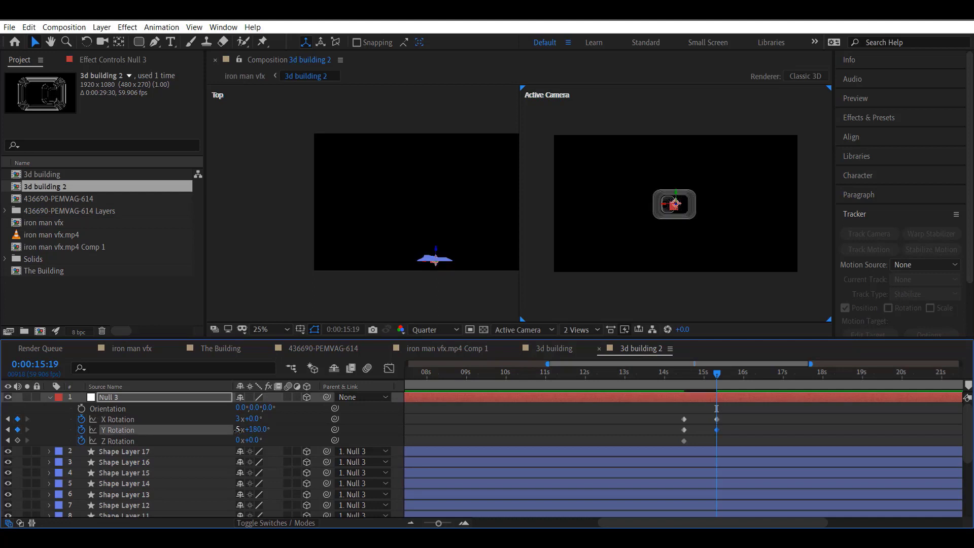
pyautogui.click(238, 440)
pyautogui.write('1.3')
pyautogui.press('Return')
pyautogui.moveTo(704, 388)
pyautogui.mouseDown()
pyautogui.moveTo(713, 375)
pyautogui.moveTo(684, 388)
pyautogui.moveTo(723, 373)
pyautogui.moveTo(680, 385)
pyautogui.moveTo(718, 373)
pyautogui.mouseUp()
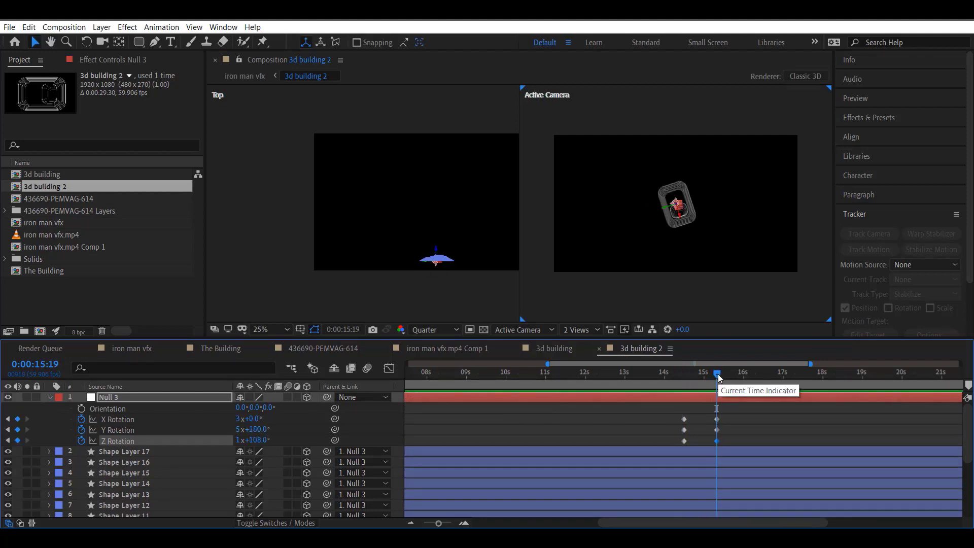
# Preview the spinning flight of 3d building 2 in the iron man vfx composition from about 0:00:14:20
pyautogui.click(133, 350)
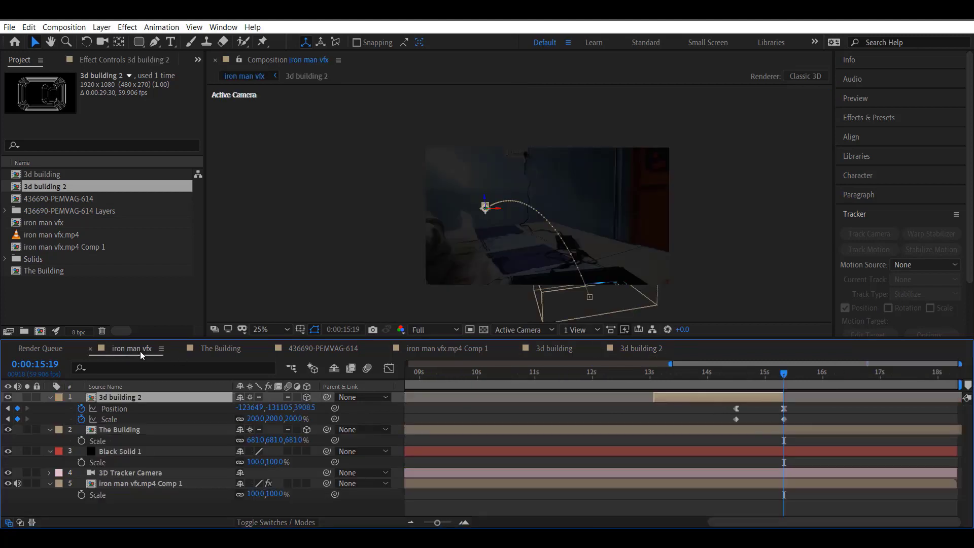
pyautogui.moveTo(781, 373); pyautogui.dragTo(725, 402)
pyautogui.press('space')
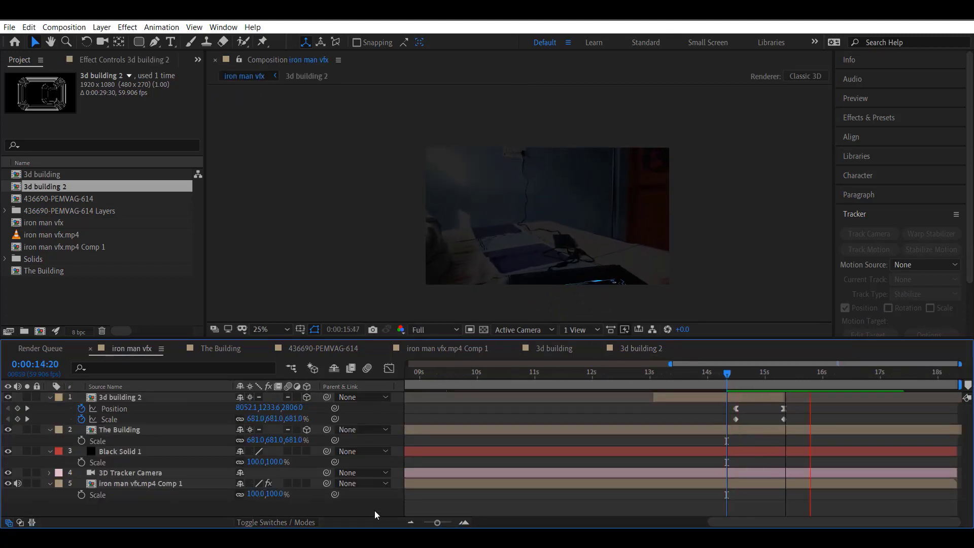
pyautogui.moveTo(816, 375); pyautogui.dragTo(722, 395)
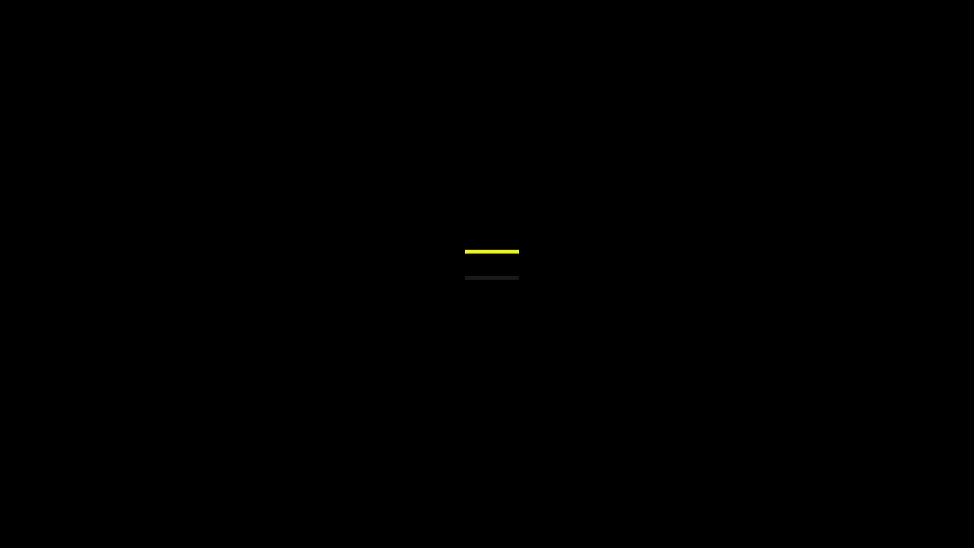